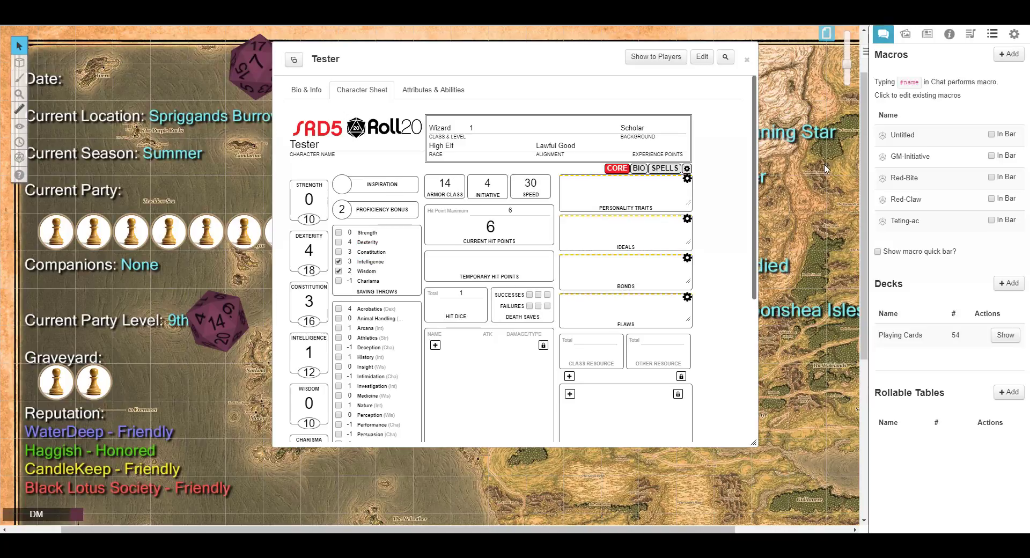
Open the chat log and scroll through the character sheet's ability scores, saving throws and skills.
left_click(884, 34)
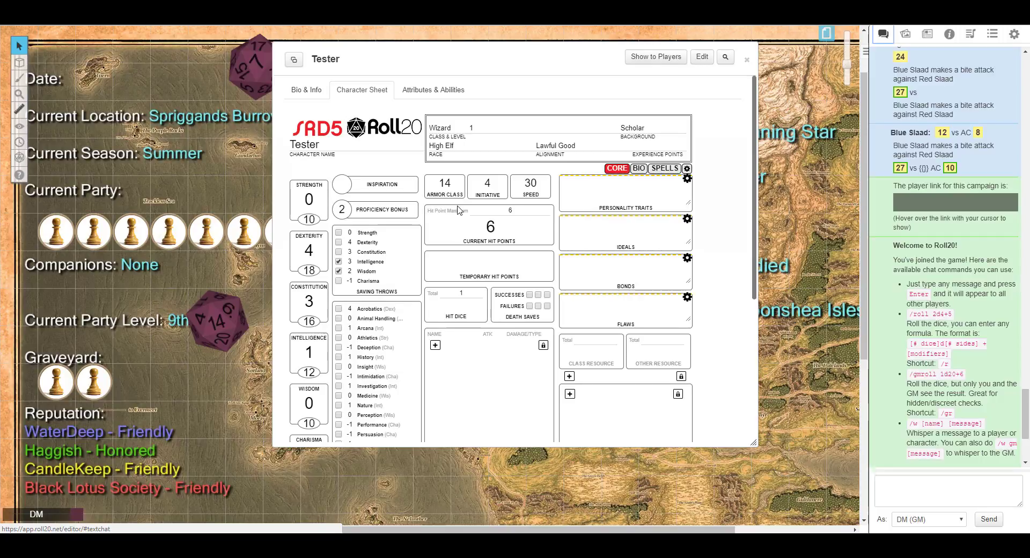
scroll(459, 212, "down", 5)
scroll(458, 215, "up", 5)
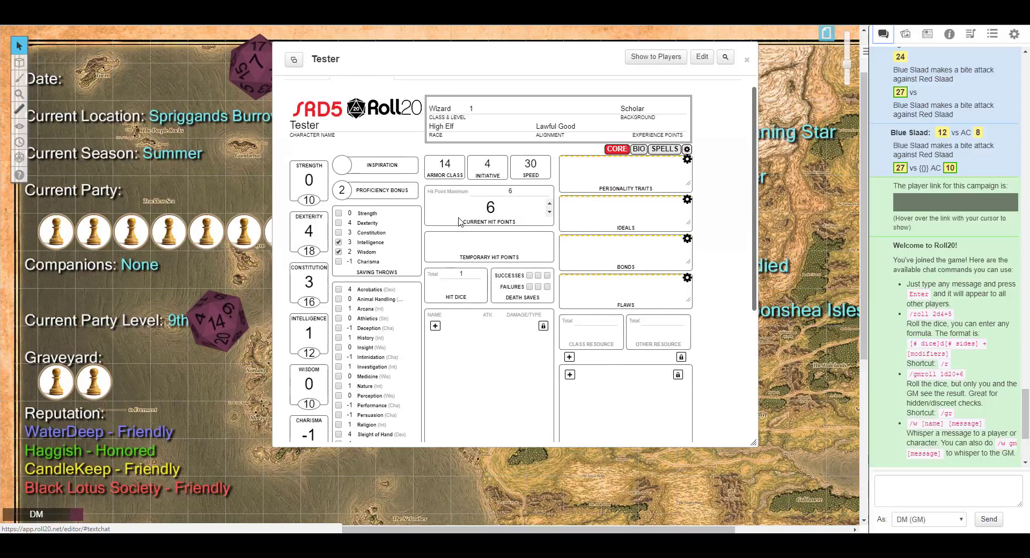
scroll(459, 222, "down", 3)
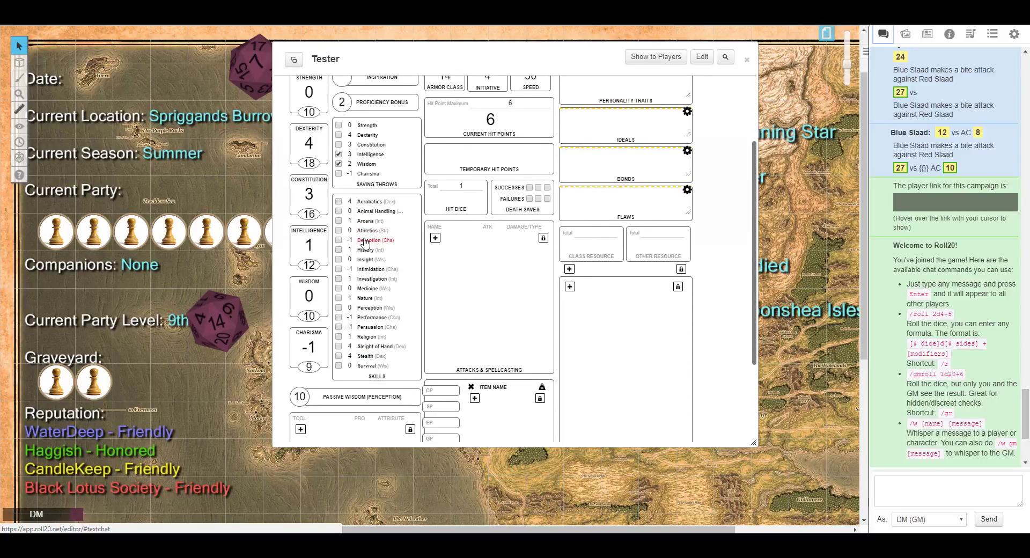
scroll(365, 242, "down", 3)
scroll(486, 251, "up", 5)
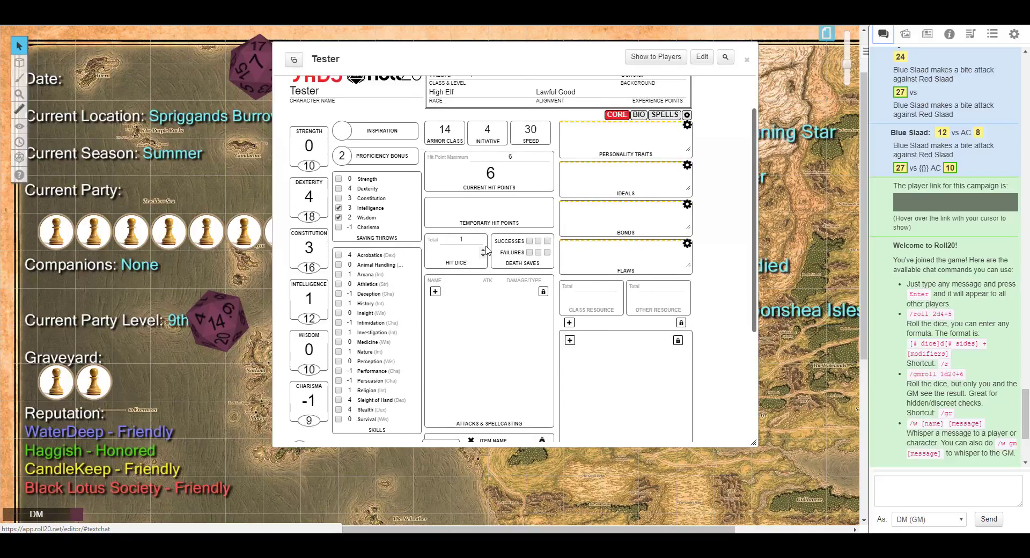
scroll(486, 250, "up", 3)
scroll(405, 251, "down", 5)
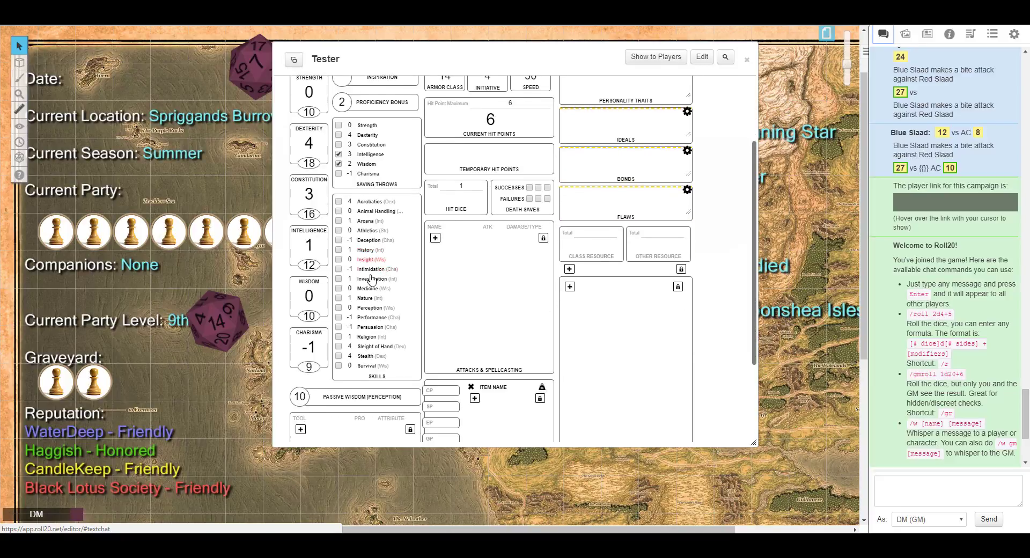
scroll(411, 221, "up", 1)
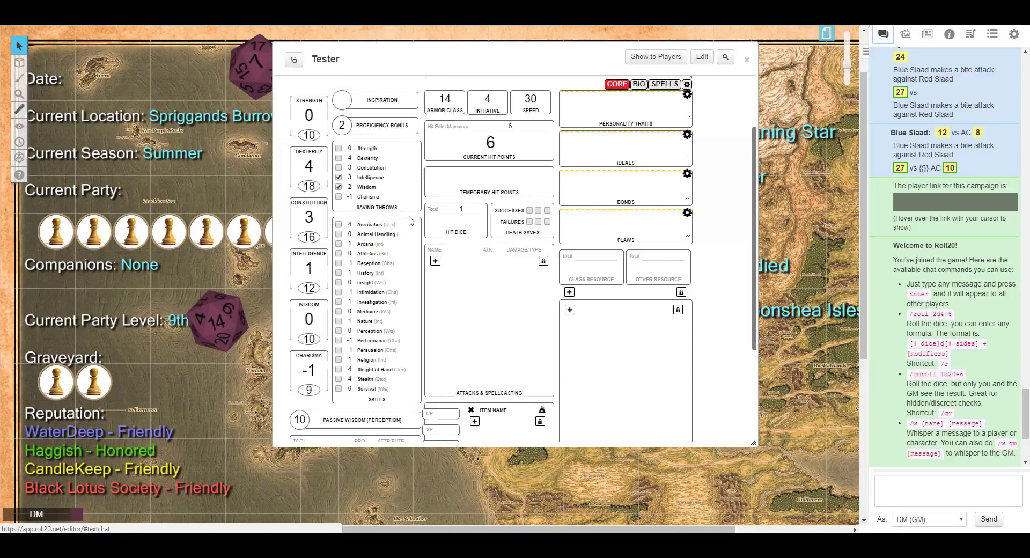
scroll(410, 221, "up", 2)
scroll(410, 220, "down", 3)
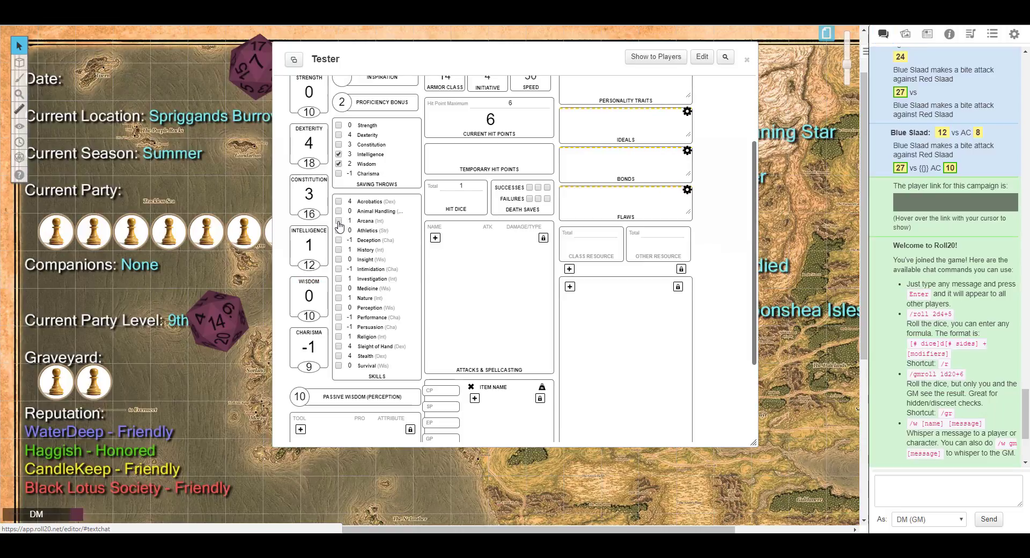
Mark Arcana, Investigation and Perception as proficient skills and set the Intelligence score to 18.
left_click(338, 221)
left_click(339, 279)
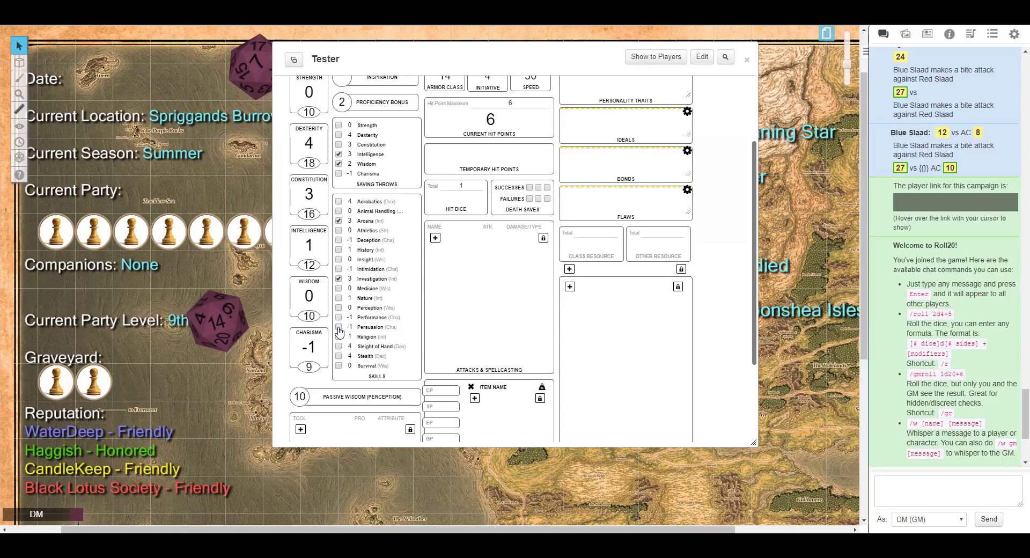
left_click_drag(317, 264, 298, 268)
type("18")
left_click(339, 308)
Add a Language entry under Other Proficiencies & Languages with the proficiency Elvish.
scroll(370, 346, "up", 3)
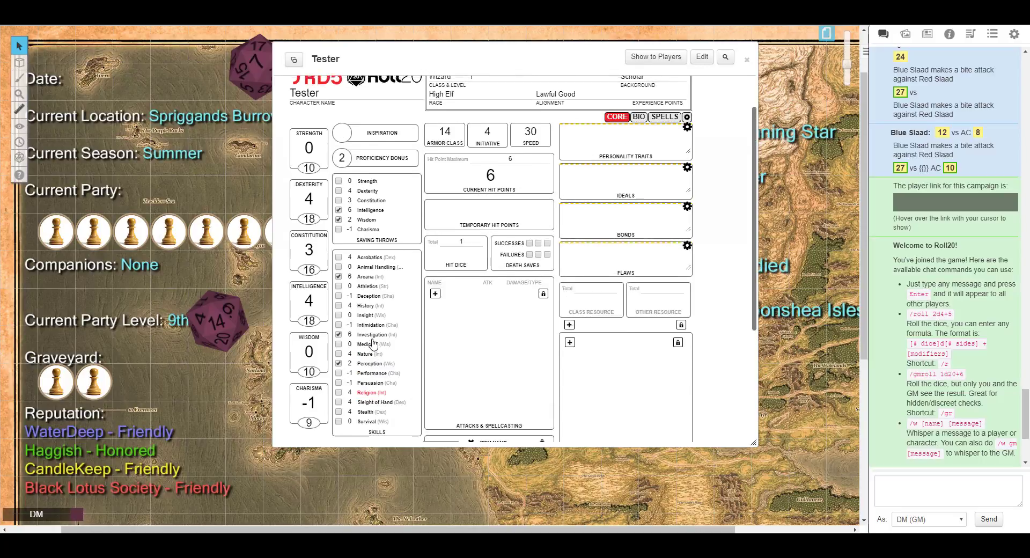
scroll(374, 344, "down", 3)
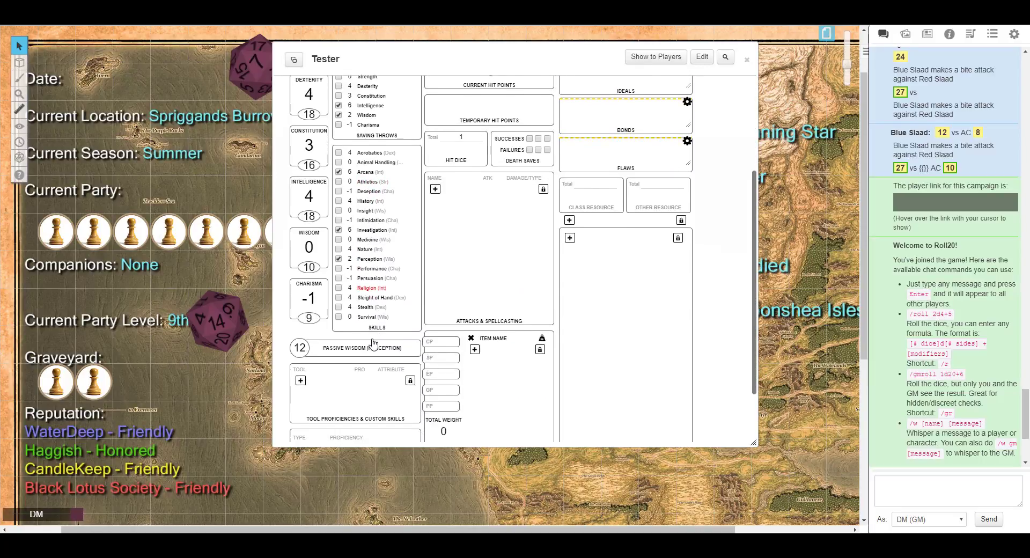
scroll(374, 343, "up", 2)
scroll(374, 342, "down", 3)
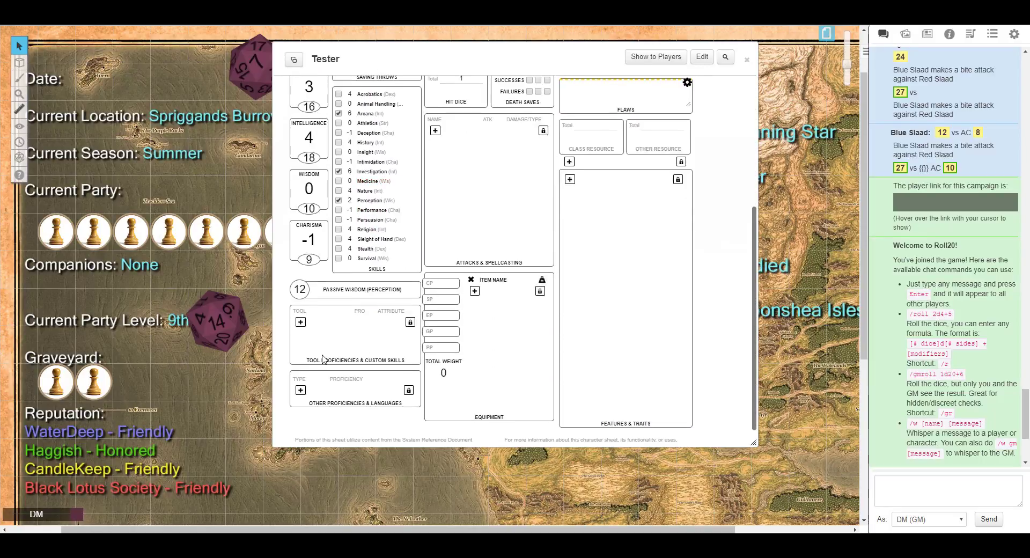
left_click(300, 393)
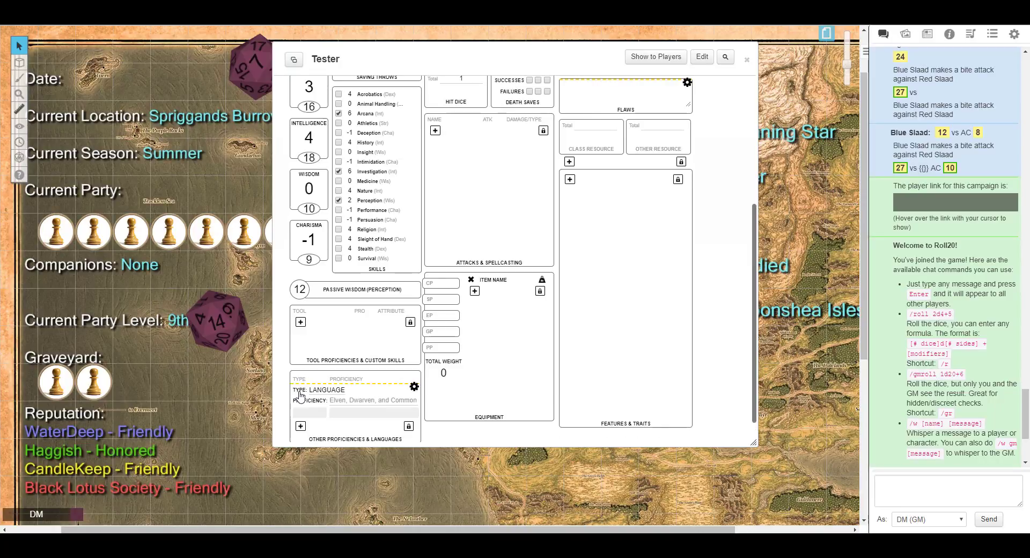
left_click(338, 400)
type("Elvish")
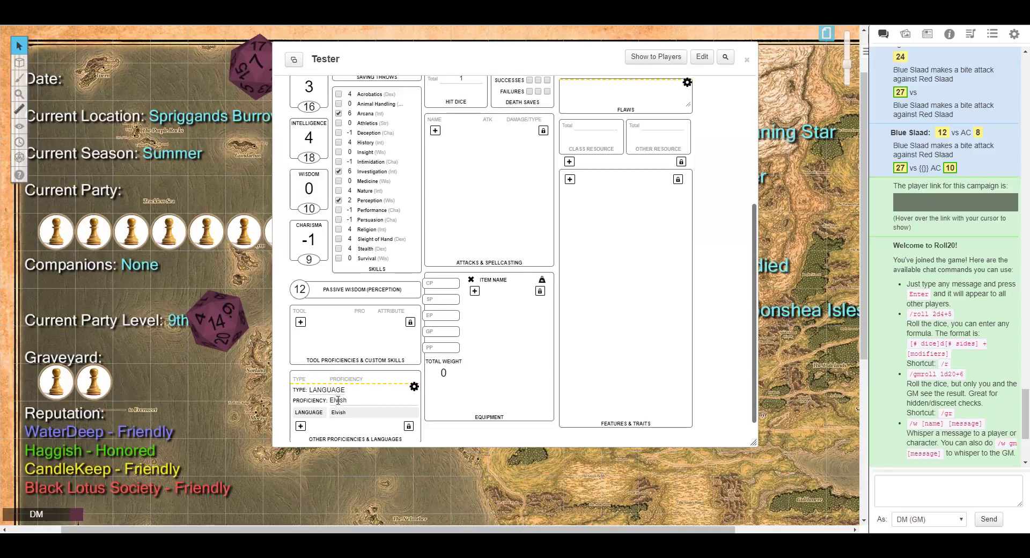
Add a second Language entry with the proficiency Common and leave the proficiencies editing mode.
left_click(300, 426)
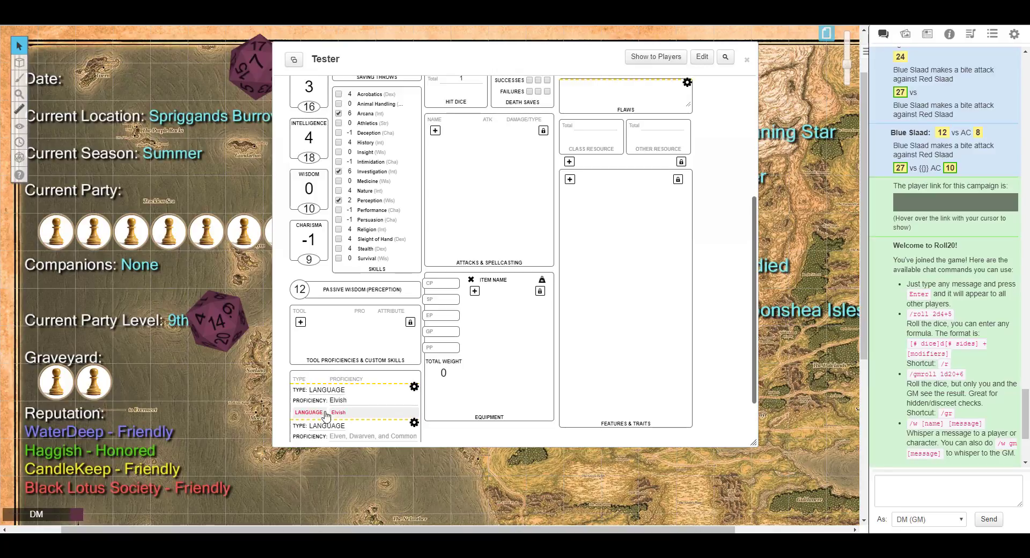
left_click(346, 435)
type("Common")
left_click(414, 386)
left_click(414, 398)
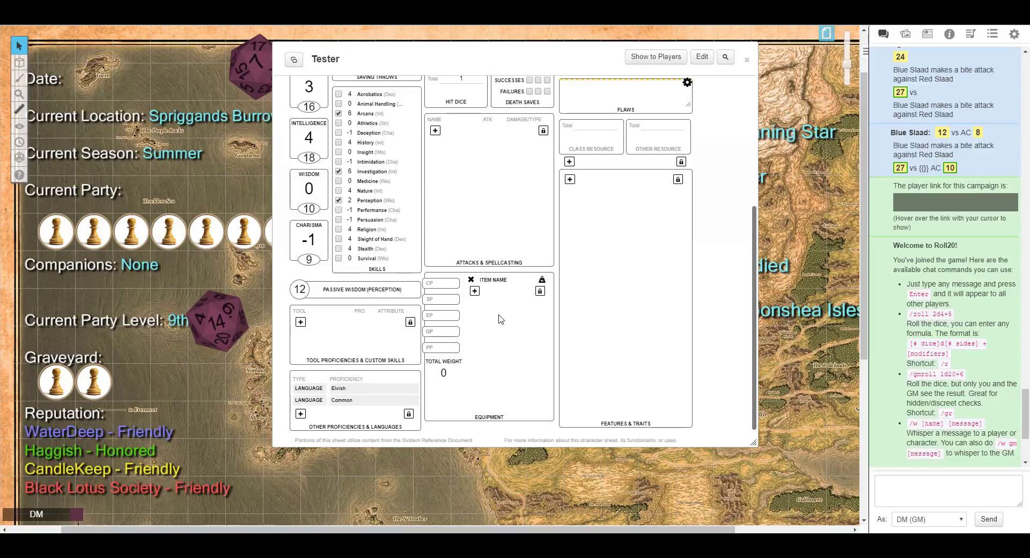
Open the D&D 5th Edition compendium and search it for spell.
scroll(500, 319, "up", 10)
scroll(500, 319, "down", 4)
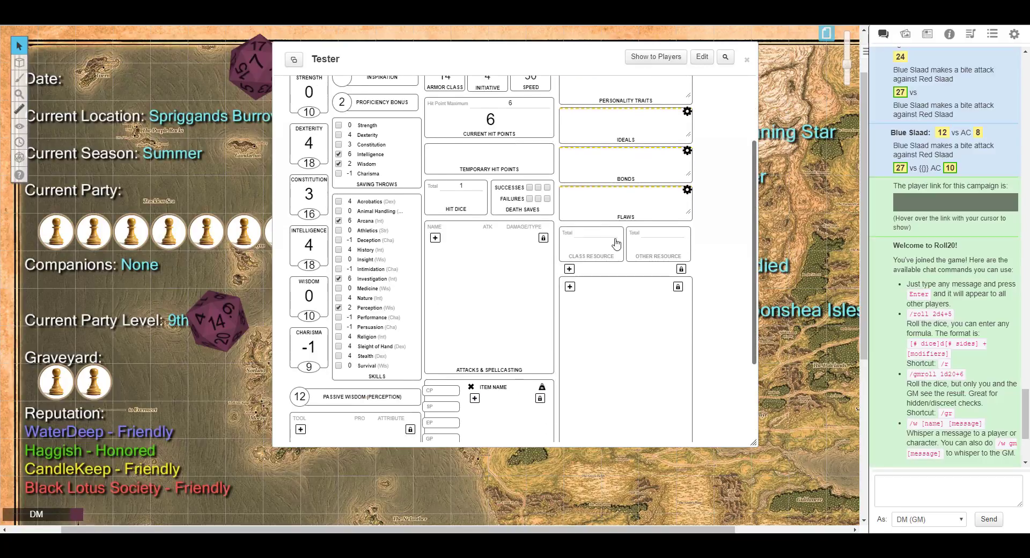
left_click(949, 36)
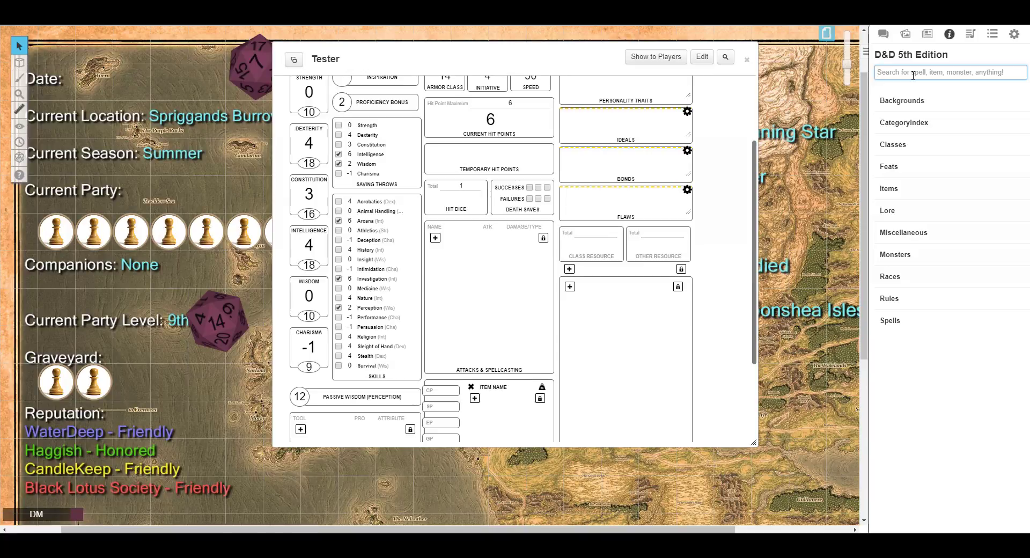
type("Fo")
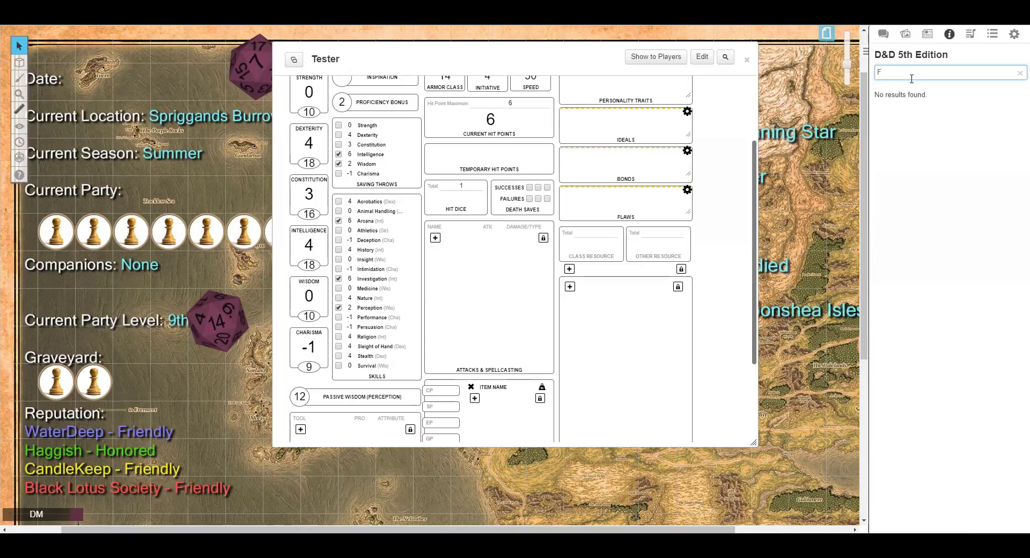
key("BackSpace")
type("spell")
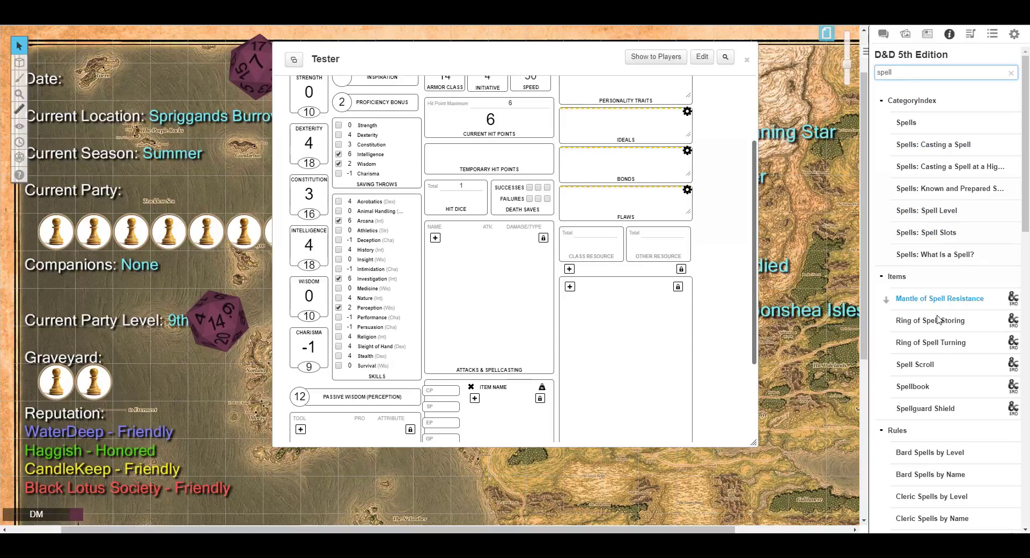
Scroll through the compendium's spell search results across rules, spells and class entries.
scroll(928, 414, "down", 2)
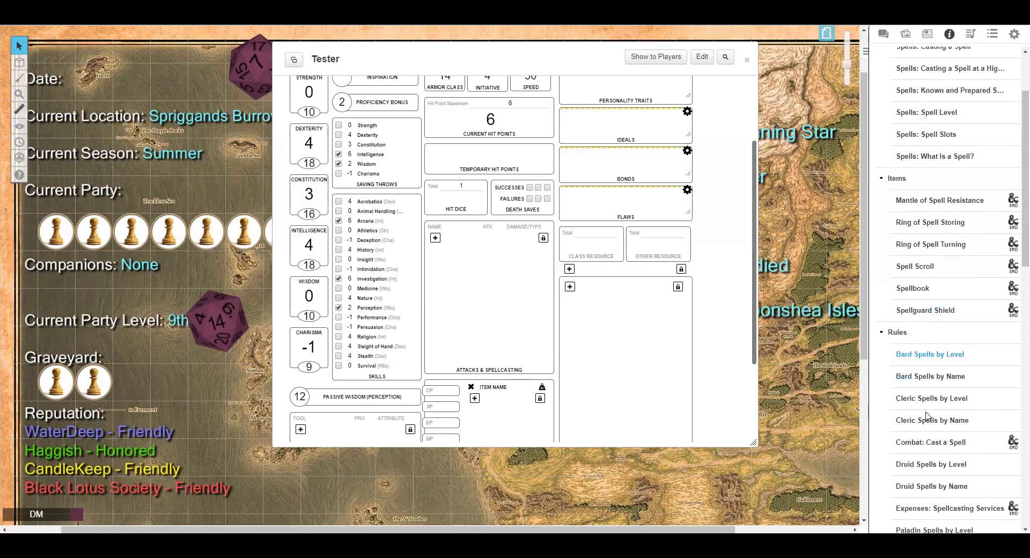
scroll(928, 416, "down", 2)
scroll(928, 414, "down", 10)
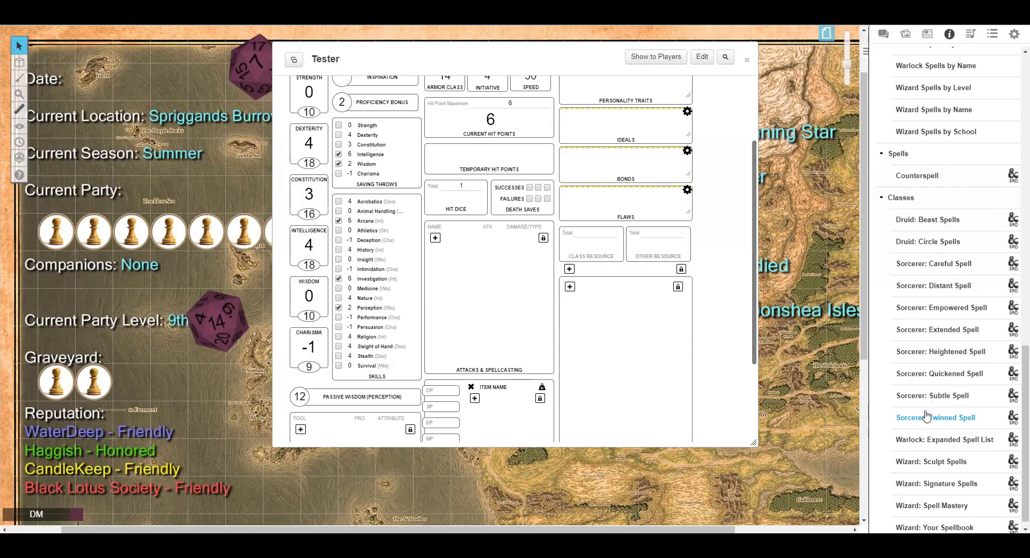
scroll(925, 416, "up", 8)
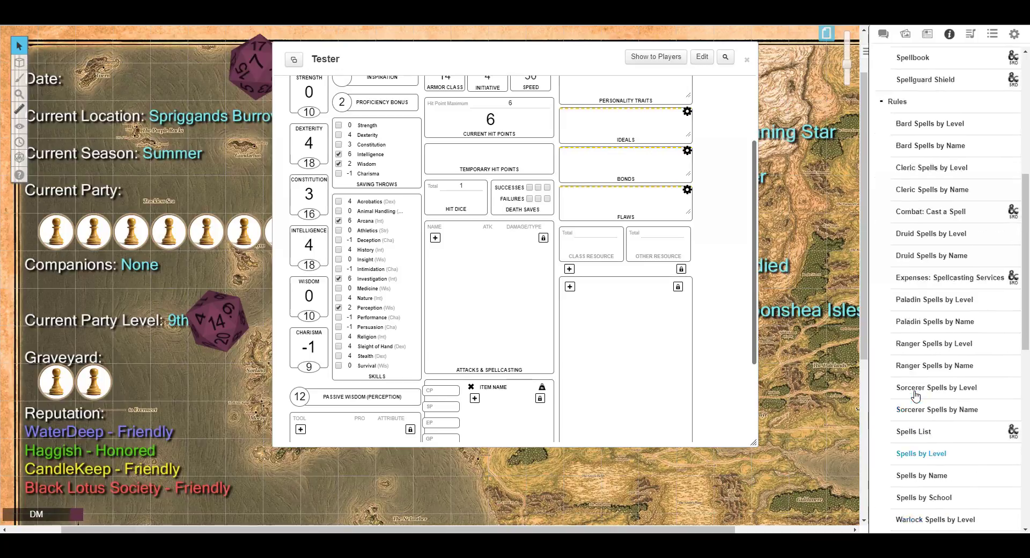
scroll(916, 396, "up", 4)
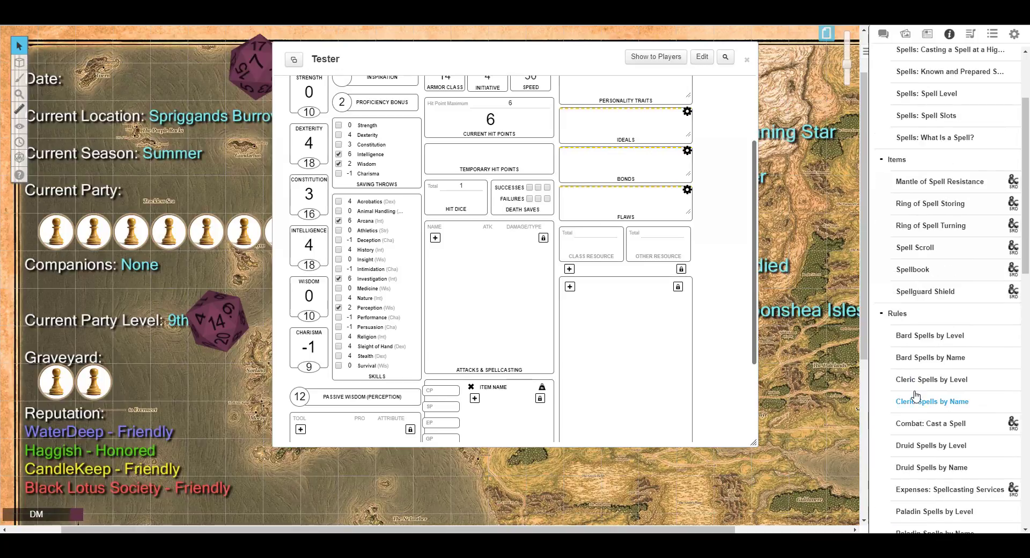
scroll(916, 396, "up", 2)
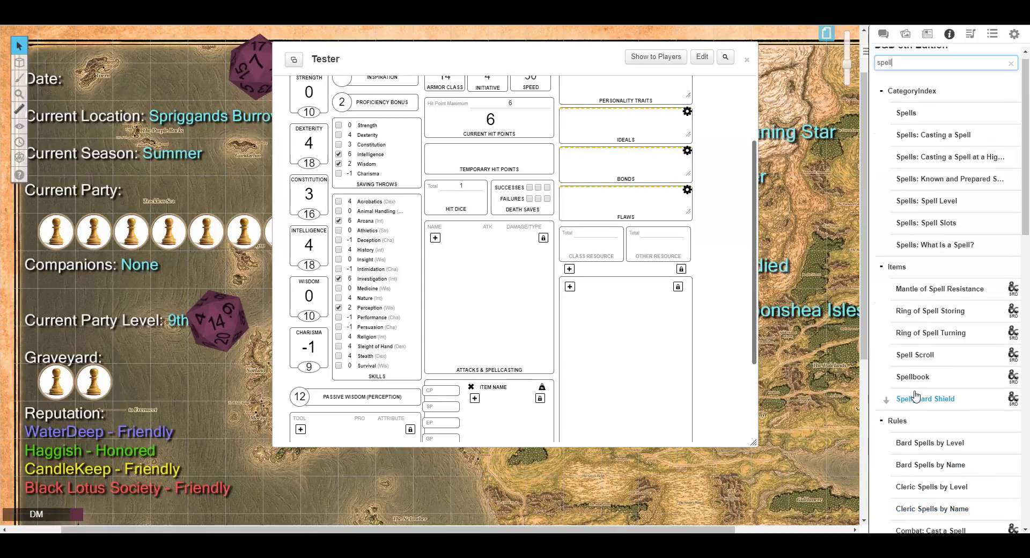
scroll(916, 396, "down", 11)
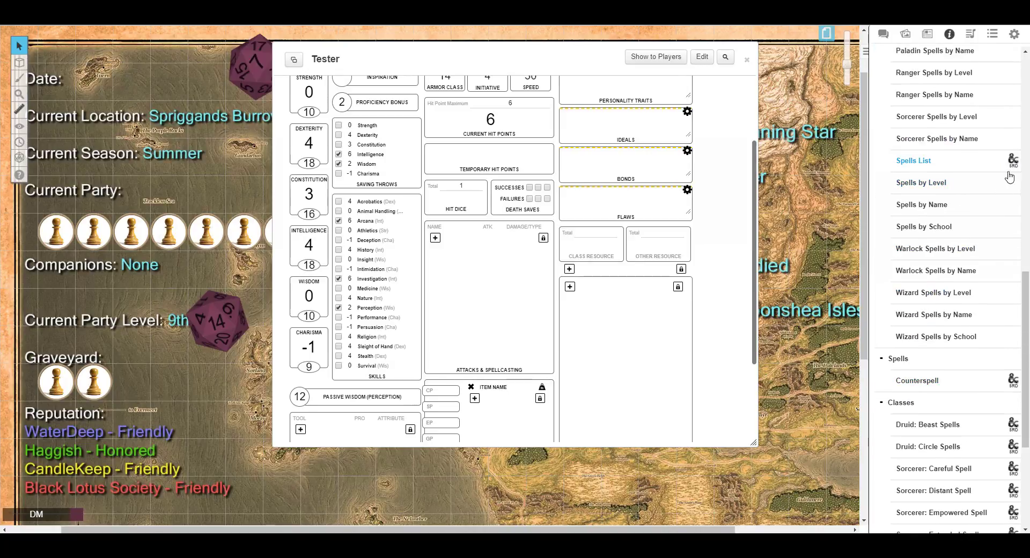
scroll(992, 372, "down", 1)
scroll(993, 372, "down", 5)
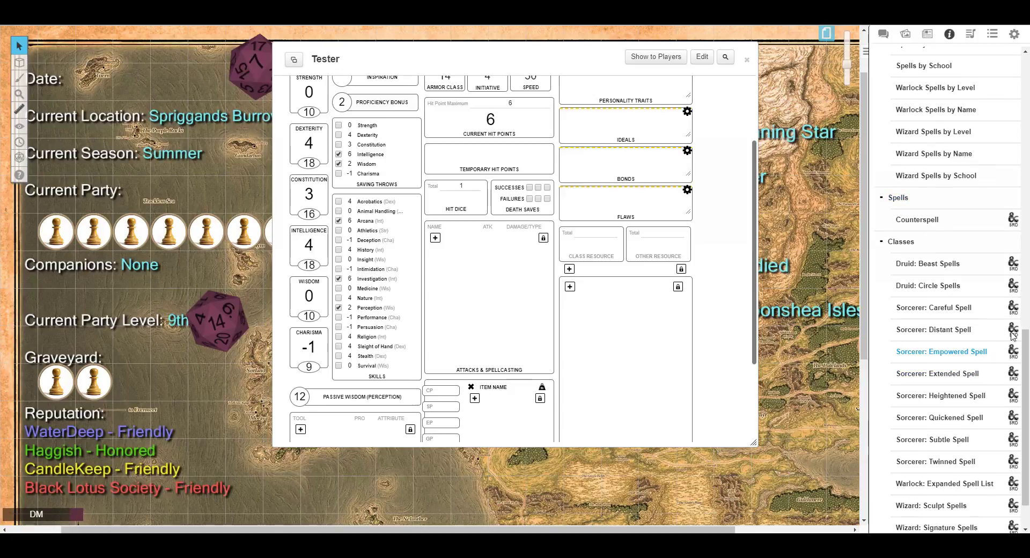
View the Sorcerer metamagic entry and the Wizard: Signature Spells entry, closing each afterwards.
left_click(1014, 335)
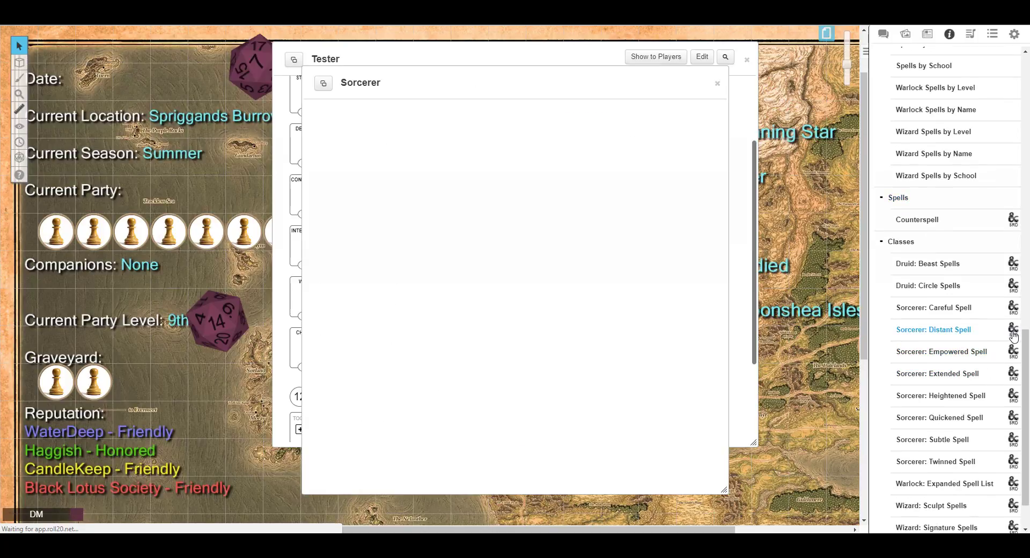
left_click(718, 83)
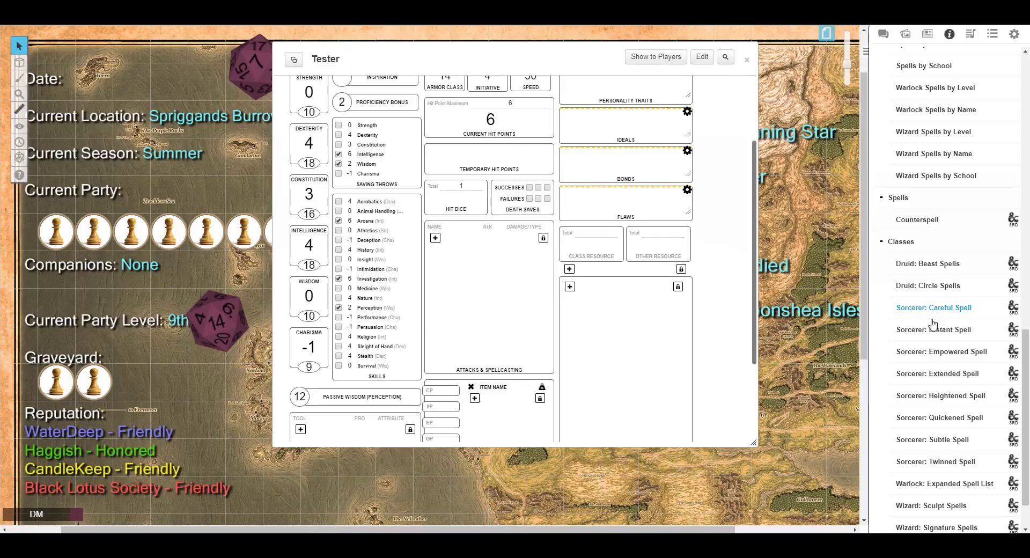
scroll(928, 330, "down", 2)
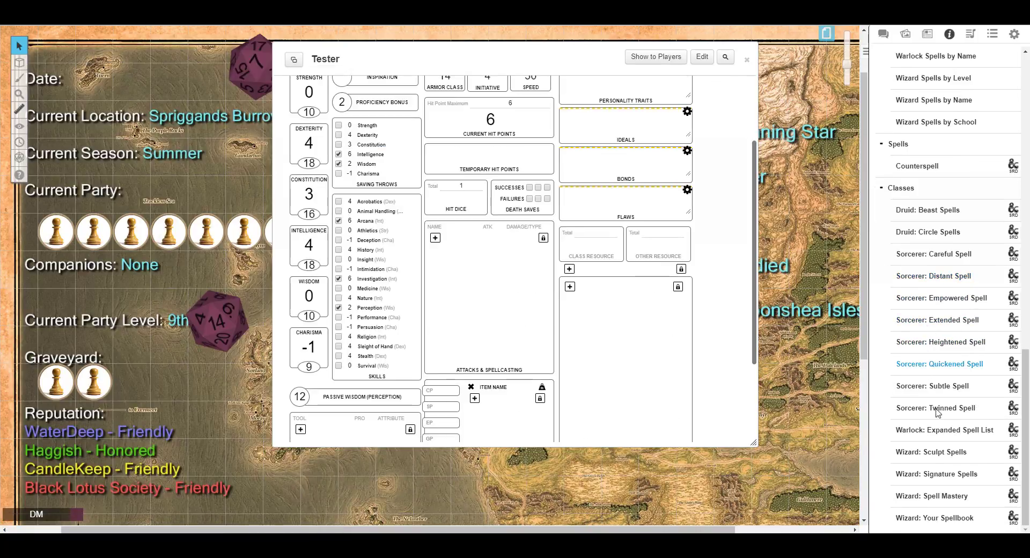
left_click(945, 479)
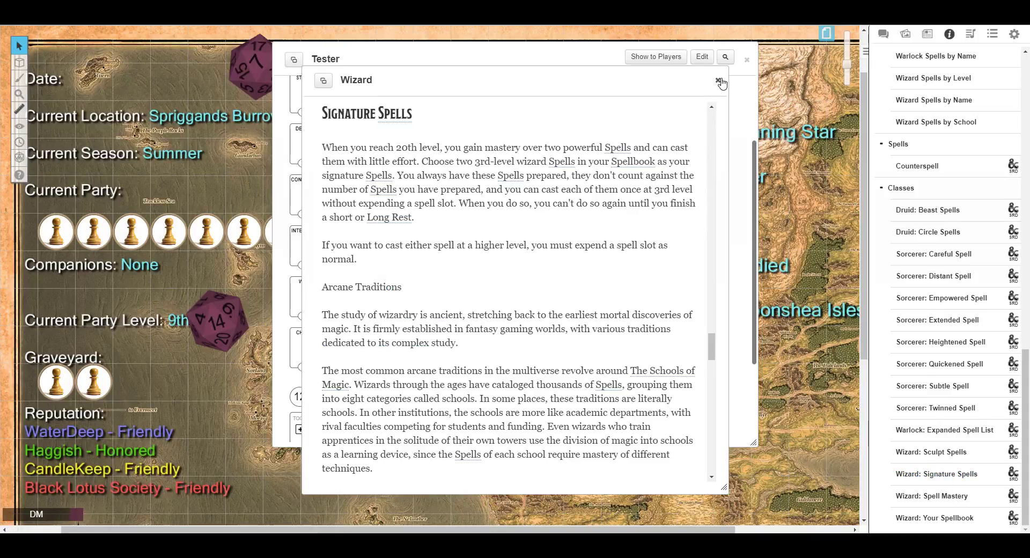
left_click(718, 81)
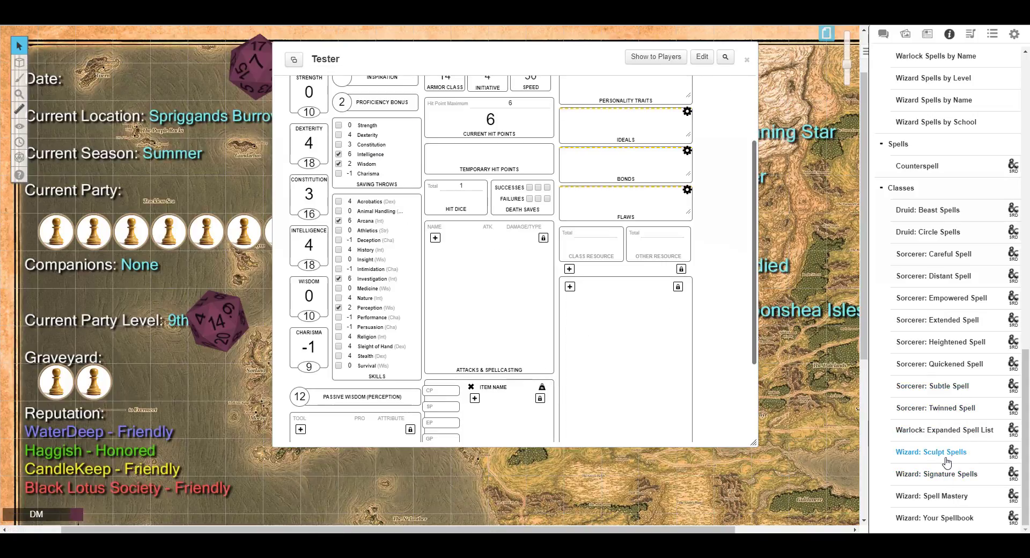
Open the Wizard: Sculpt Spells compendium entry, select its description text, and close the entry.
mouse_move(945, 456)
left_mouse_down()
mouse_move(905, 432)
mouse_move(581, 315)
mouse_move(617, 311)
left_mouse_up()
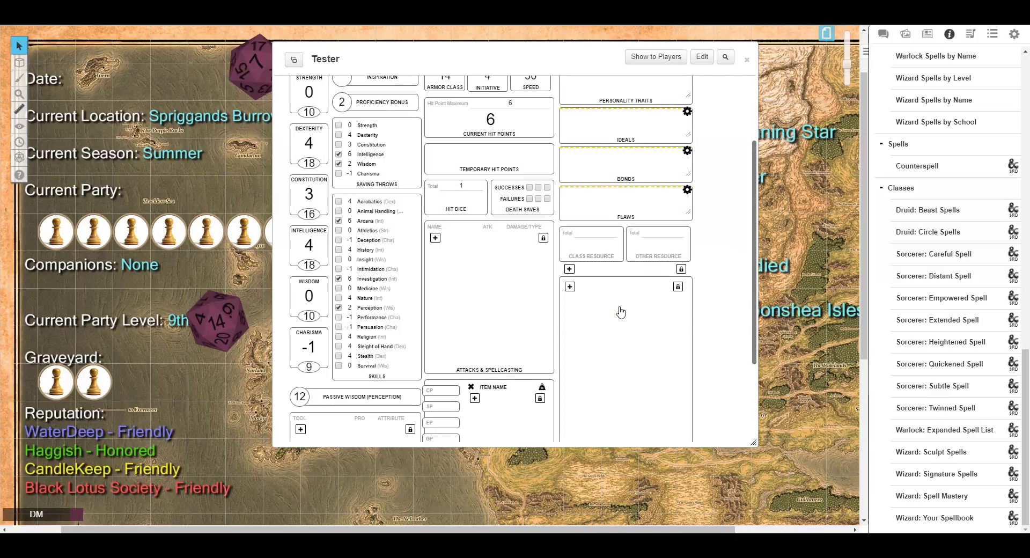
left_click(923, 455)
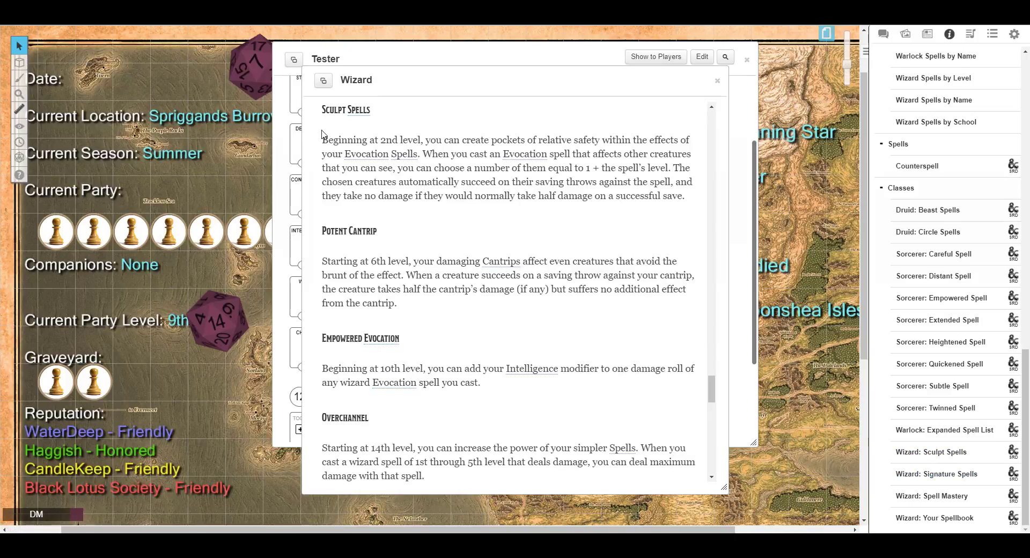
mouse_move(322, 138)
left_mouse_down()
mouse_move(382, 204)
mouse_move(507, 228)
left_mouse_up()
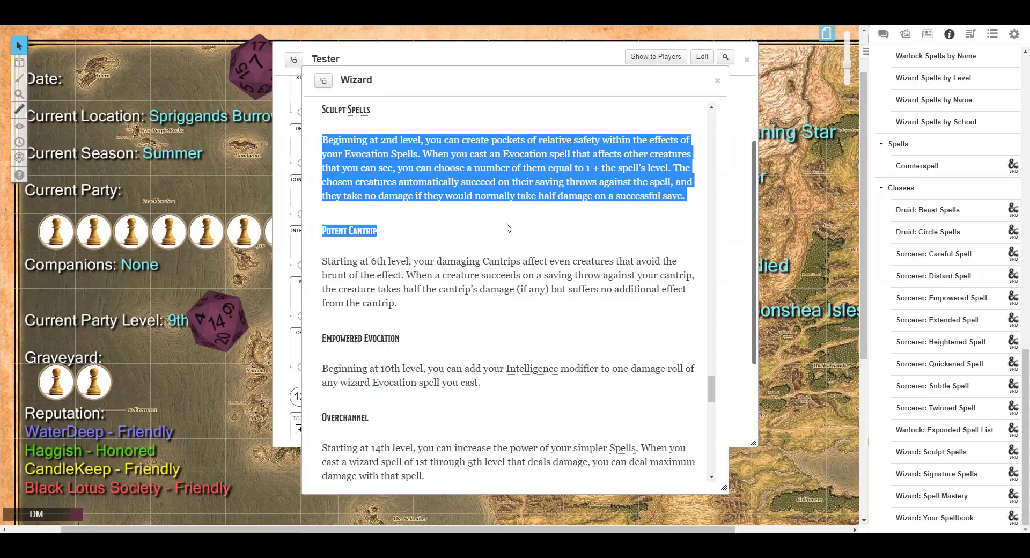
left_click(718, 82)
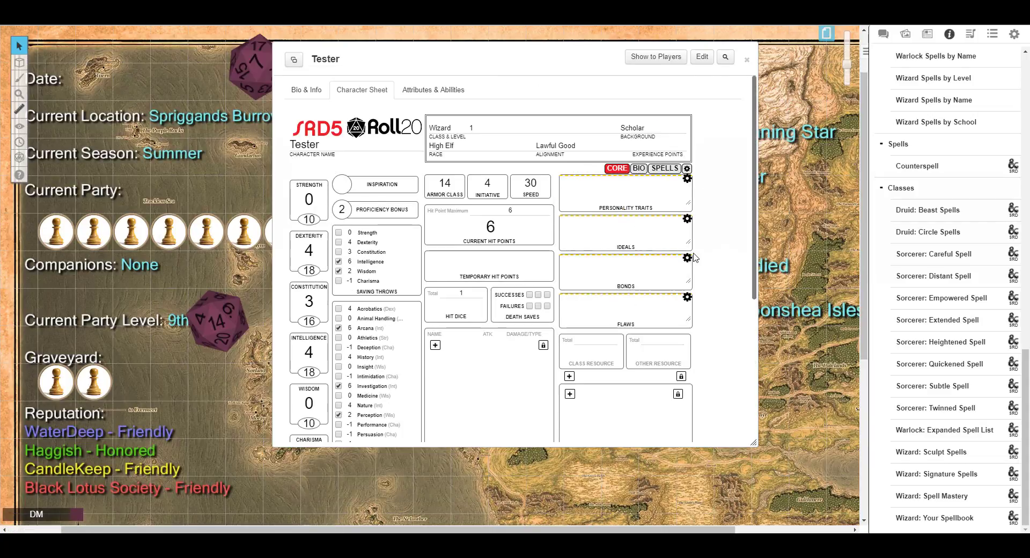
Search the compendium items for Dagger and drag the Dagger onto the character sheet.
scroll(649, 230, "down", 4)
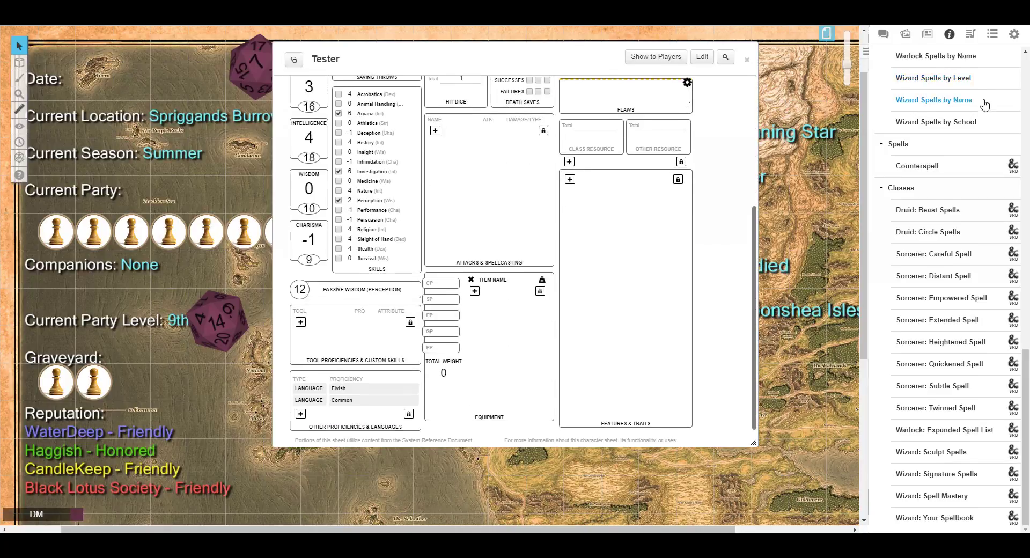
scroll(953, 86, "up", 12)
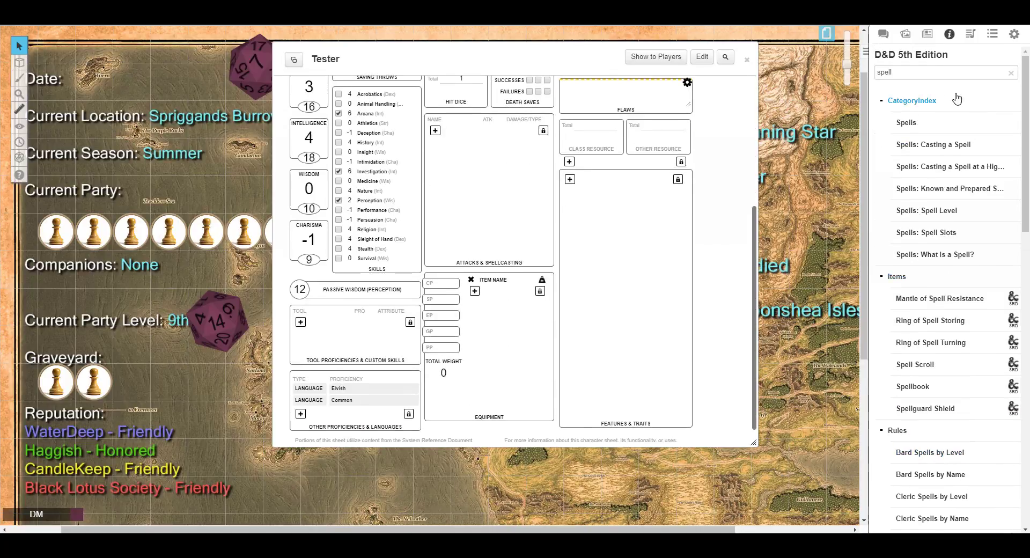
double_click(903, 73)
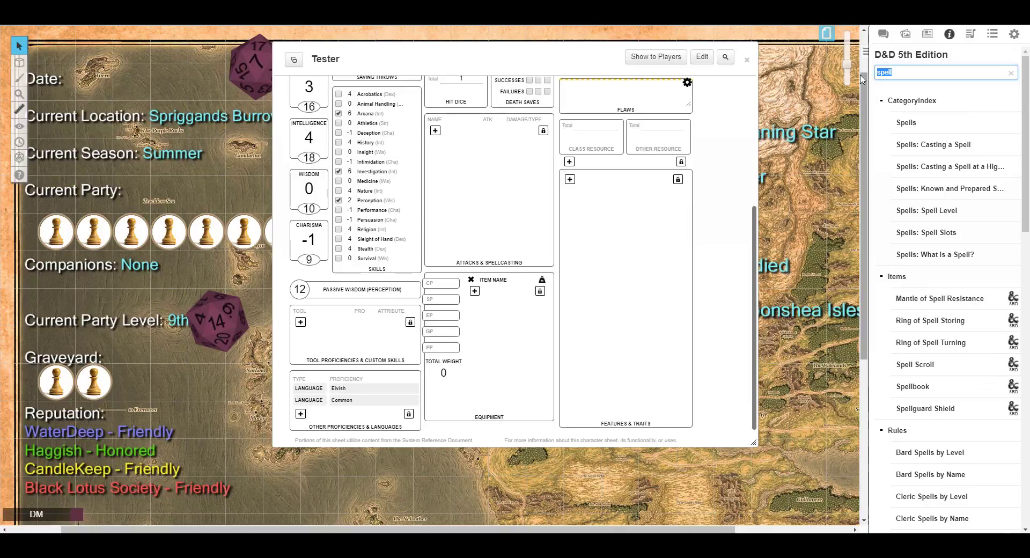
key("BackSpace")
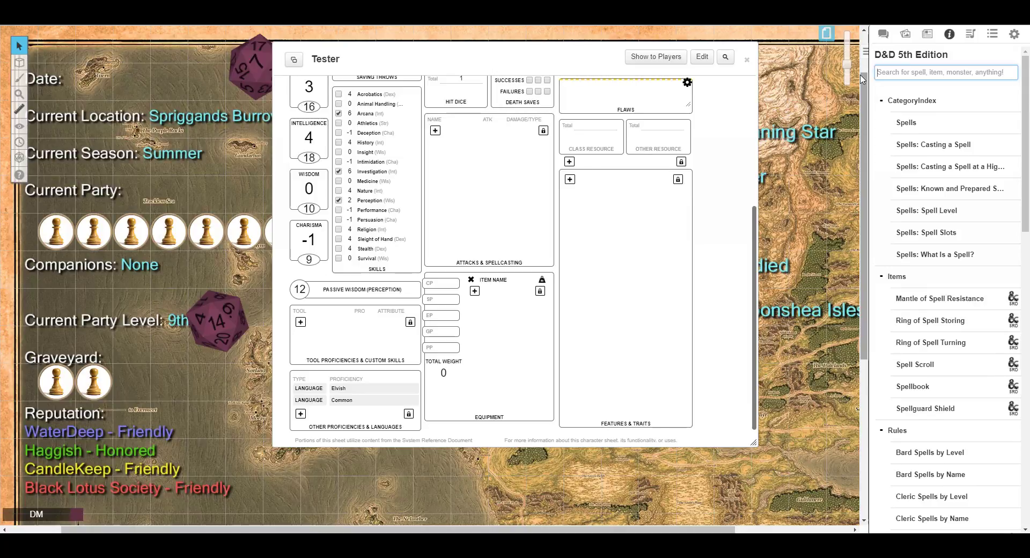
left_click(892, 191)
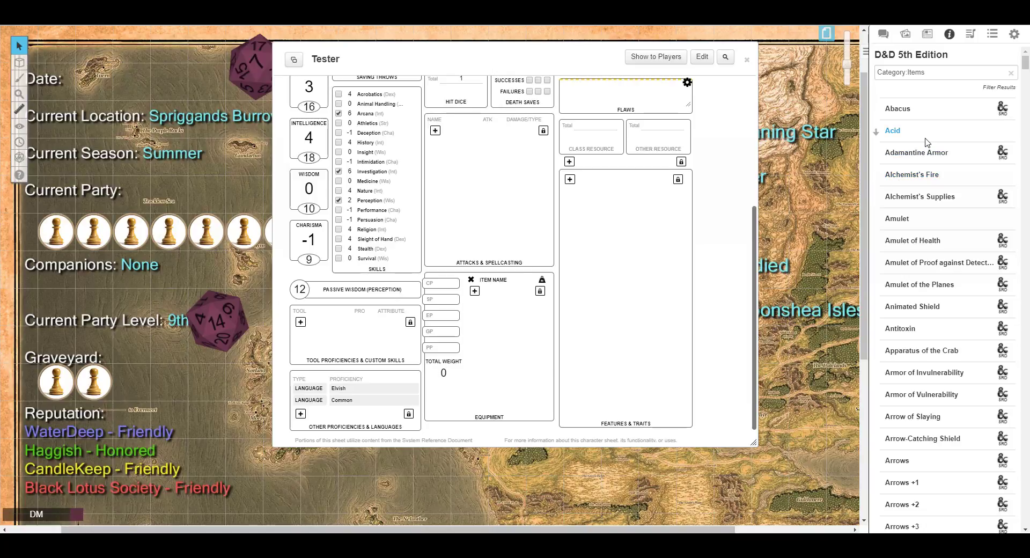
left_click(934, 73)
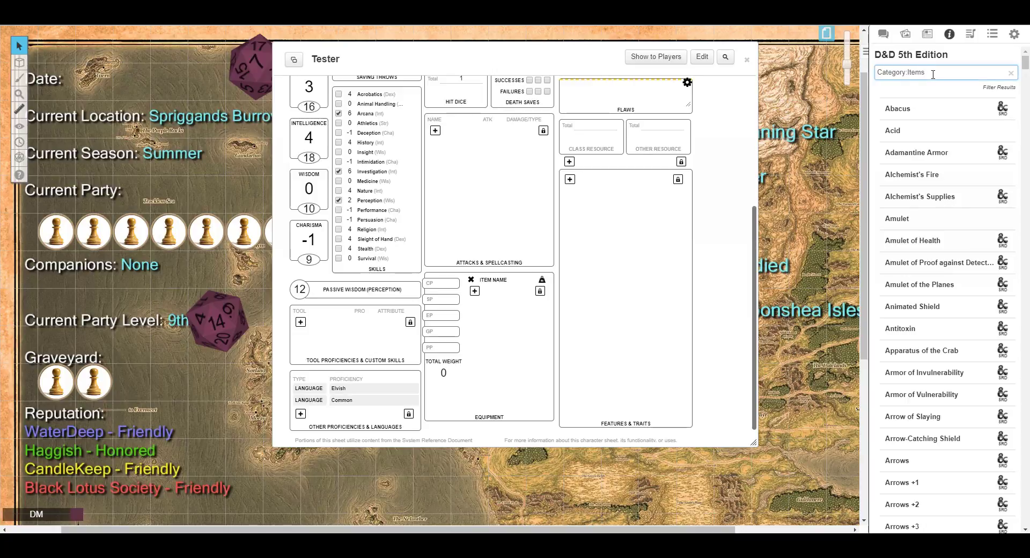
key("BackSpace")
key("BackSpace")
key("BackSpace")
key("BackSpace")
key("BackSpace")
key("BackSpace")
key("BackSpace")
key("BackSpace")
key("BackSpace")
key("BackSpace")
key("BackSpace")
key("BackSpace")
key("BackSpace")
type("Dagger")
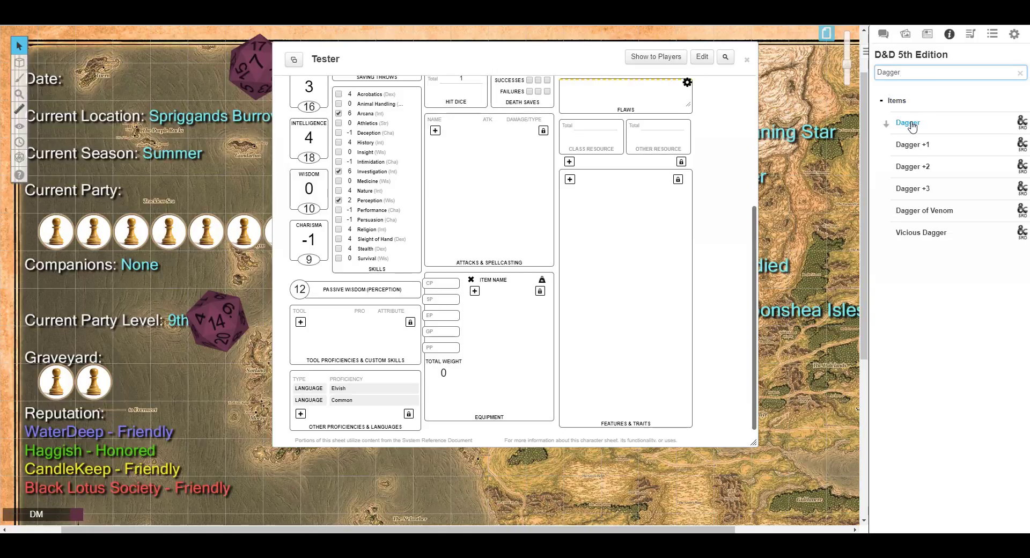
left_click_drag(908, 122, 480, 185)
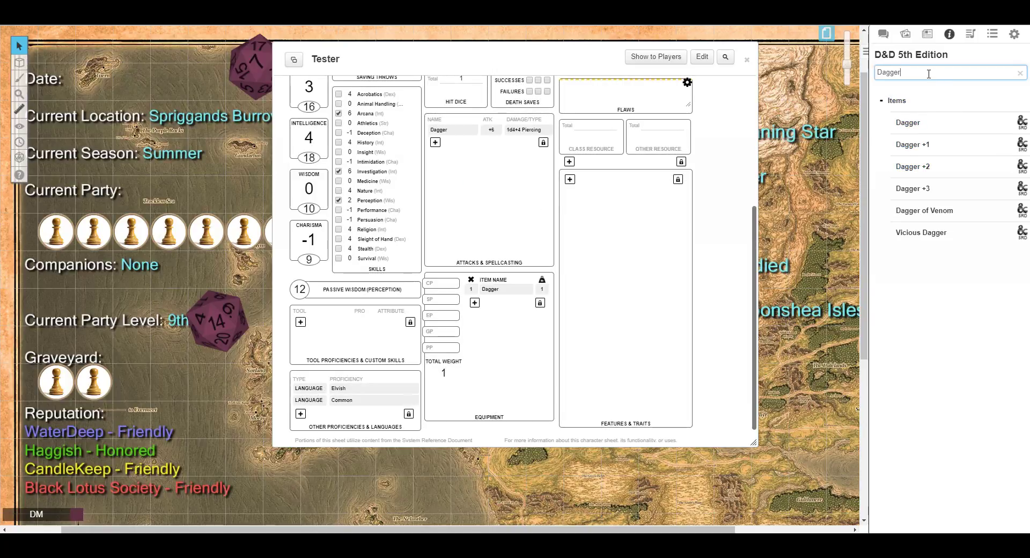
Search the compendium for Staff and drag the Quarterstaff onto the character sheet.
key("BackSpace")
key("BackSpace")
key("BackSpace")
type("Staff")
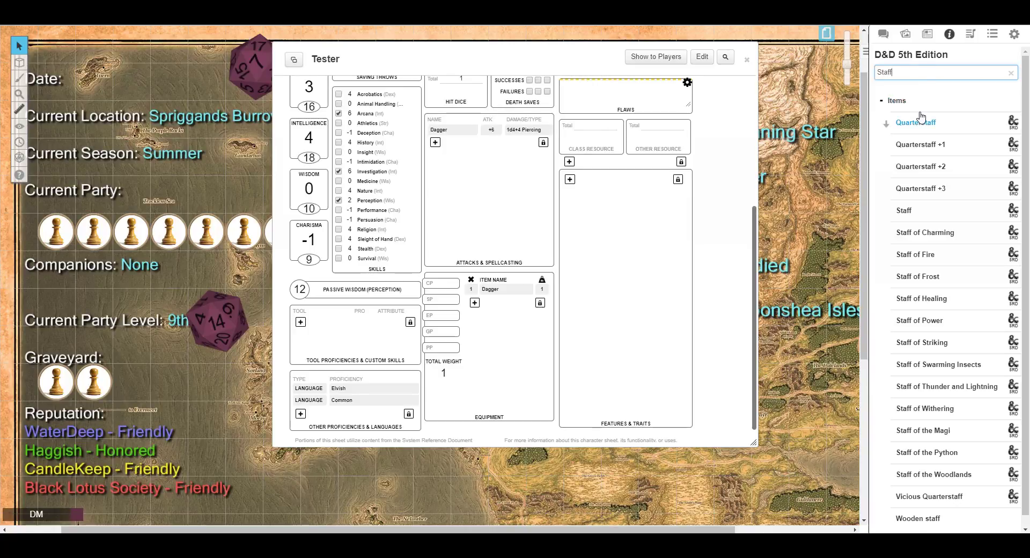
left_click_drag(915, 122, 472, 205)
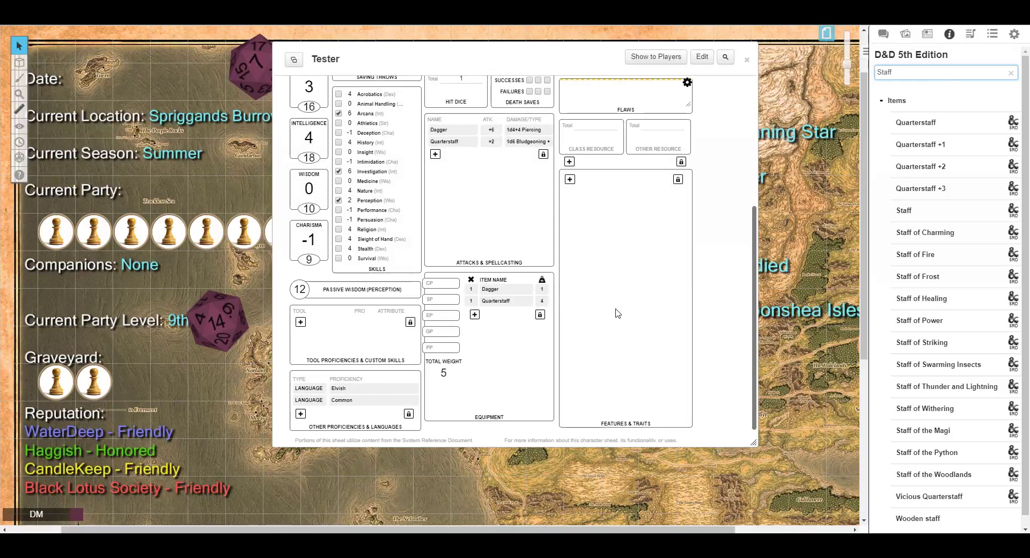
Switch the character sheet to its spells page and add a new cantrip entry.
scroll(359, 209, "up", 3)
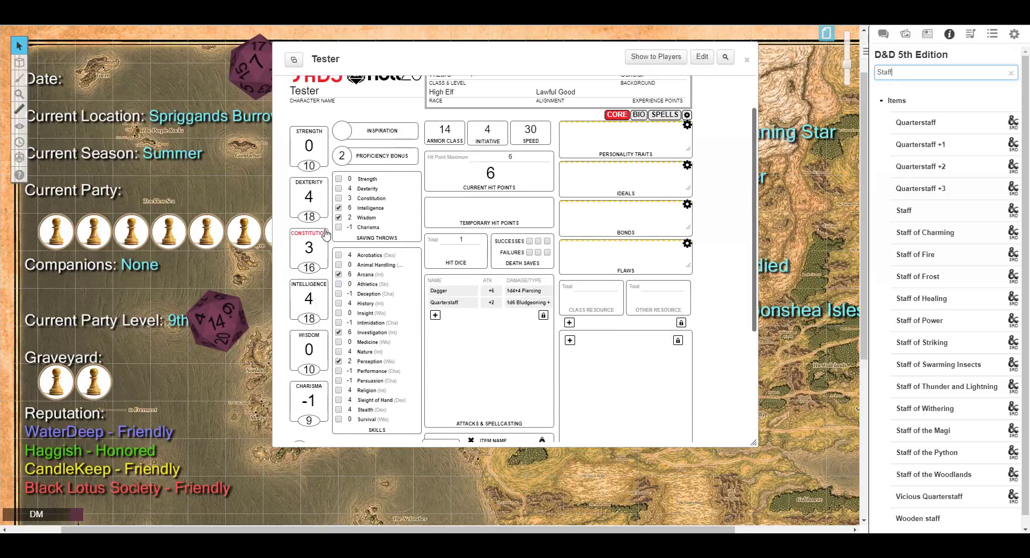
scroll(554, 323, "down", 4)
scroll(554, 322, "up", 5)
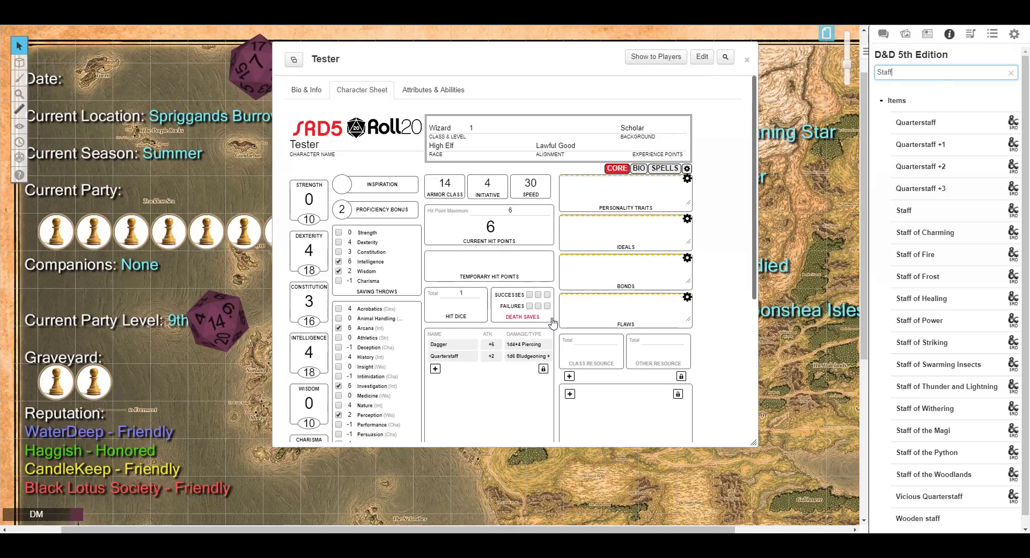
left_click(657, 169)
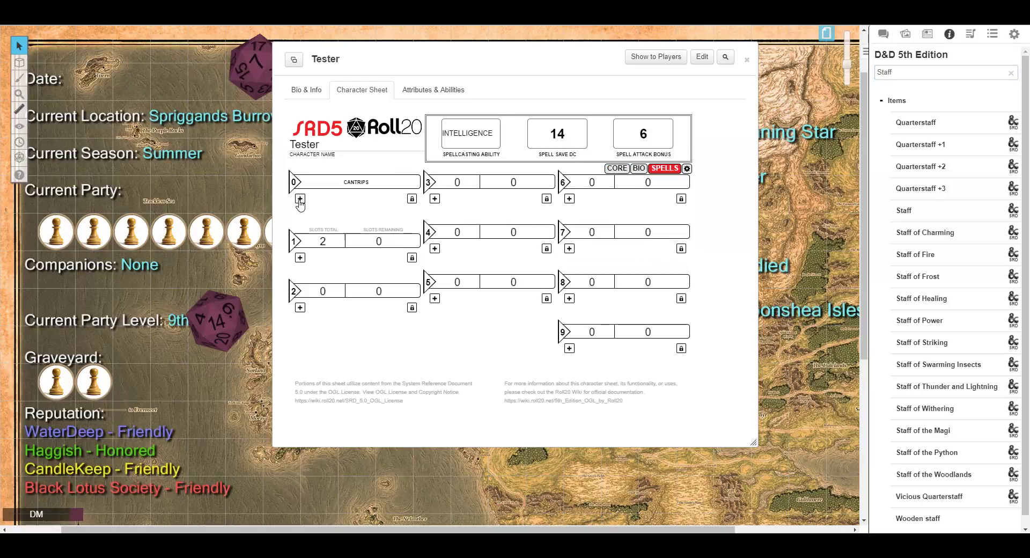
left_click(300, 199)
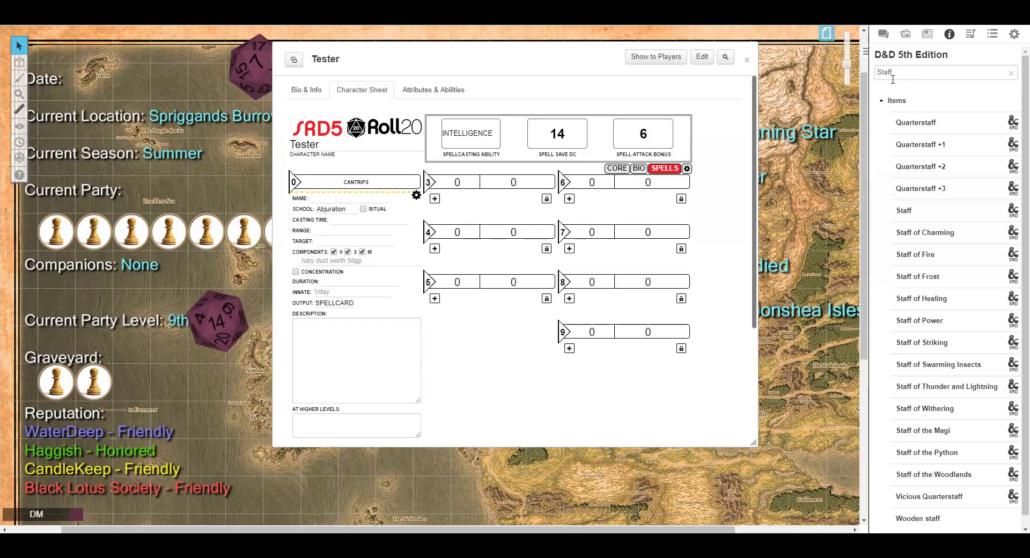
Search the compendium for cantrip, read the Spells: Cantrips entry, and close it.
left_click_drag(908, 76, 865, 76)
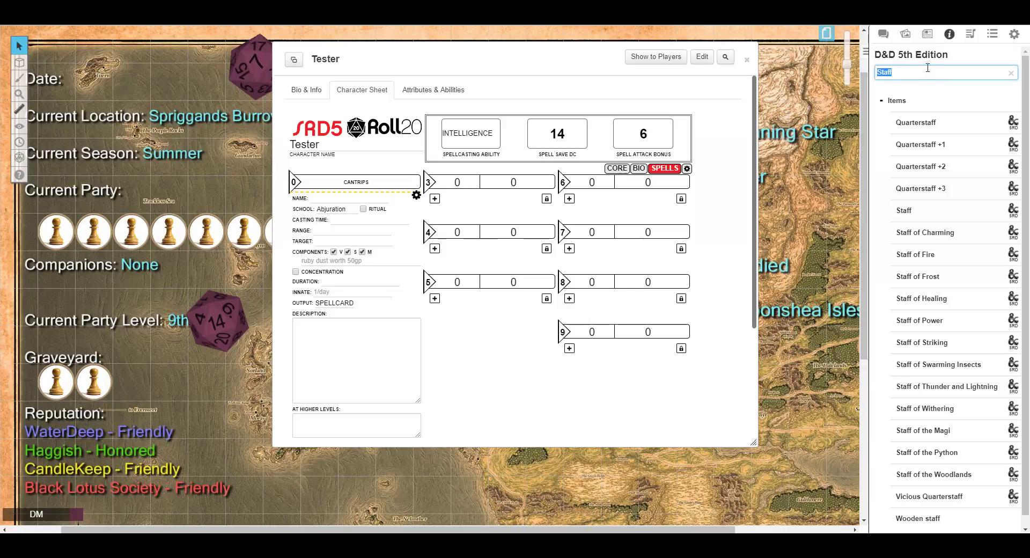
type("cantrip")
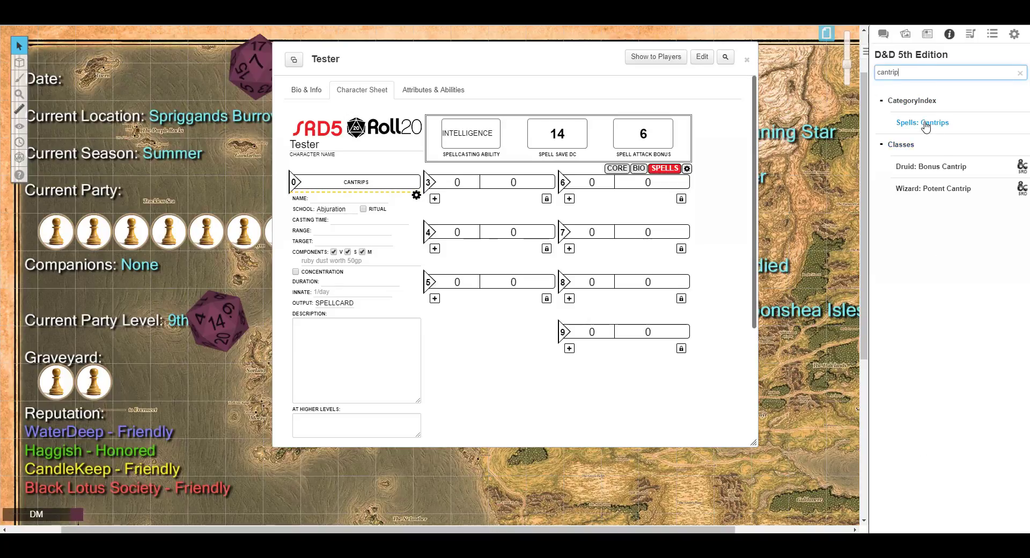
left_click(925, 127)
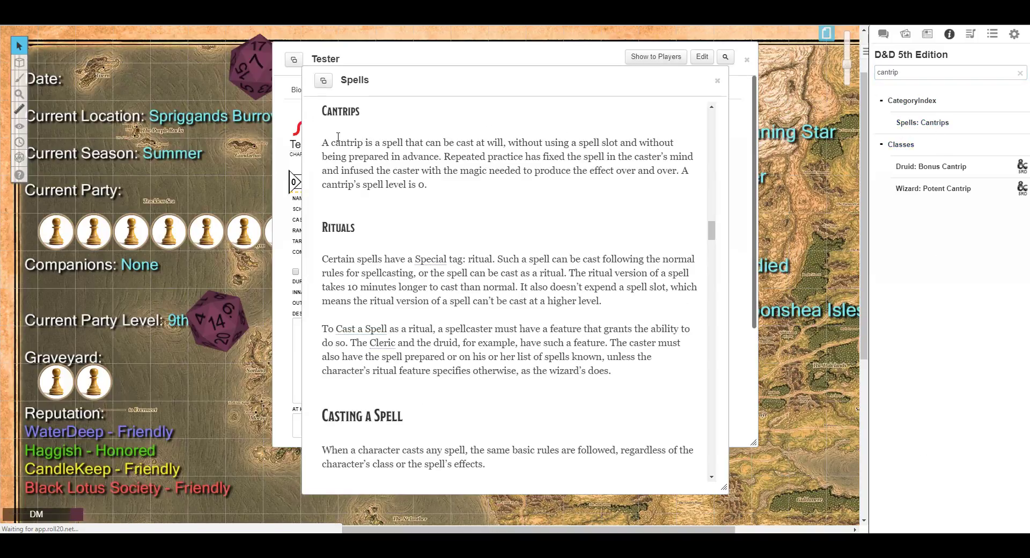
scroll(414, 164, "down", 20)
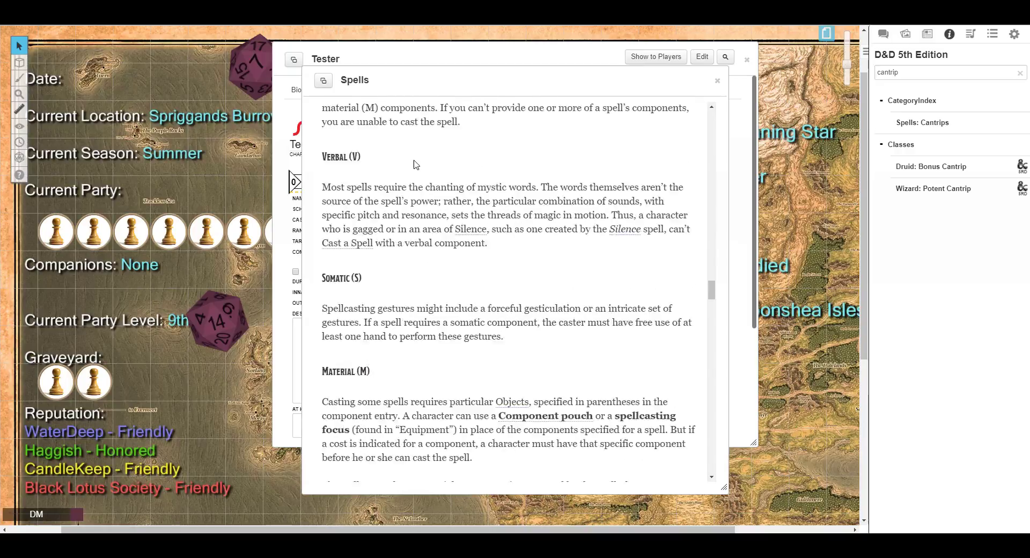
left_click(718, 80)
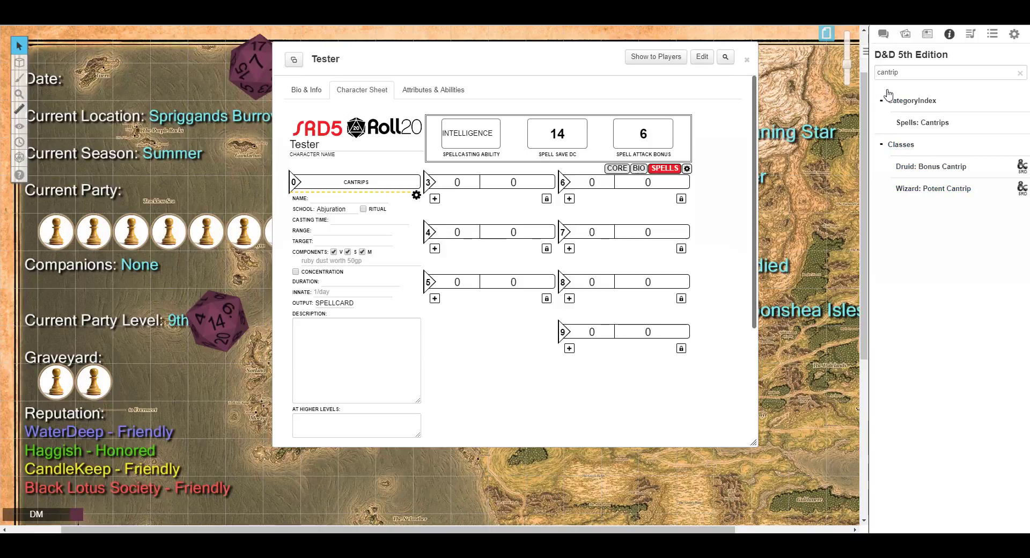
Search the compendium for spells and open the Spells List sorted by level via Wizard Spells by Level.
double_click(870, 72)
type("spells")
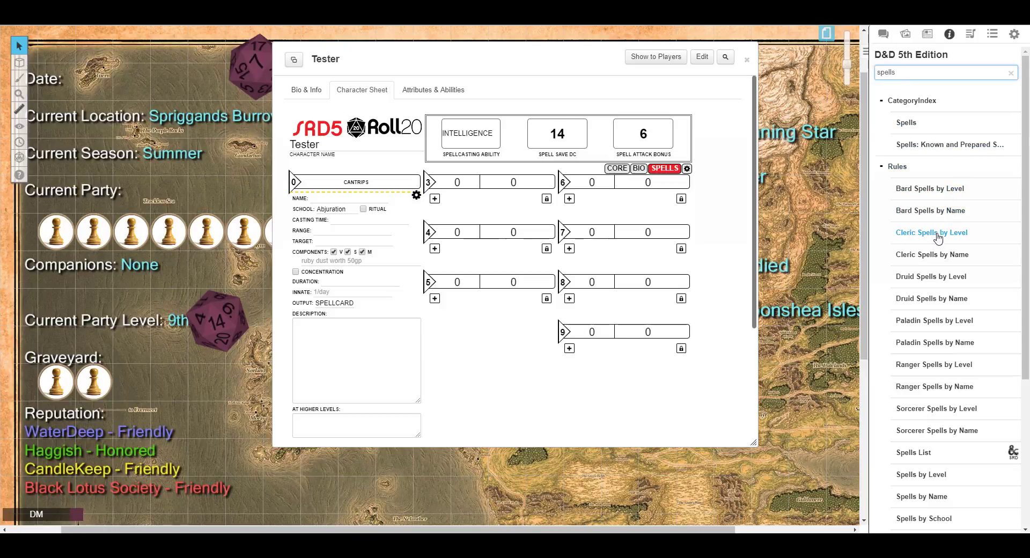
scroll(929, 386, "down", 4)
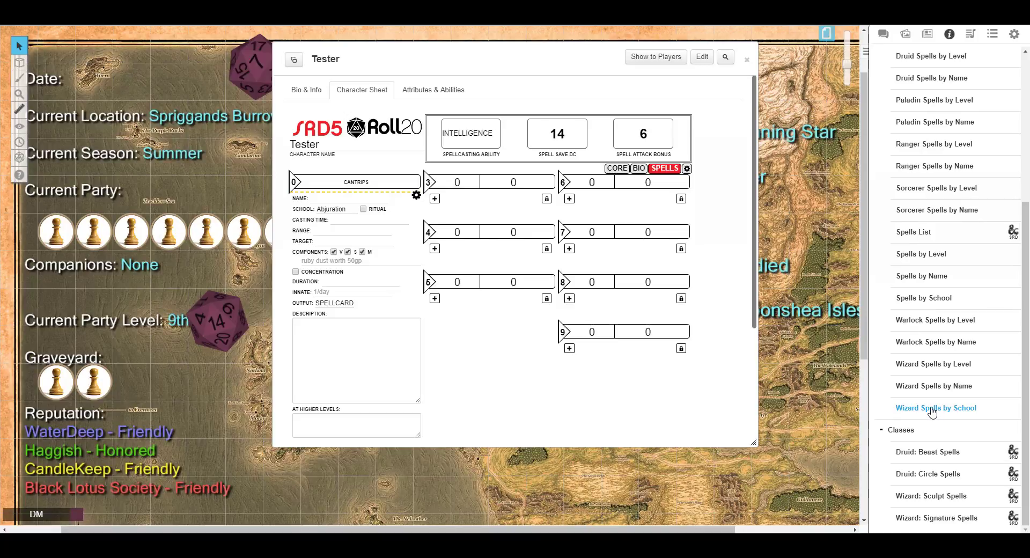
left_click(924, 364)
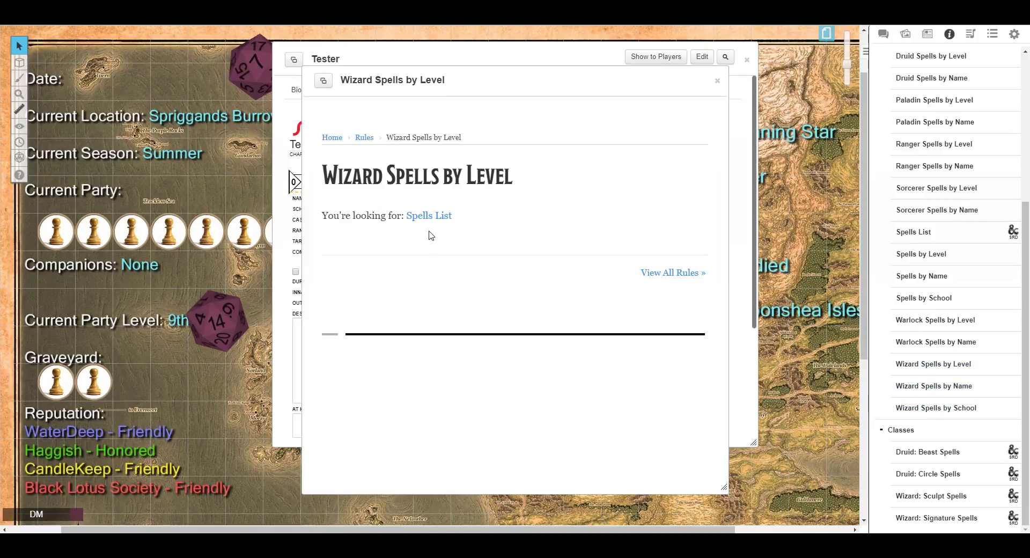
left_click(428, 217)
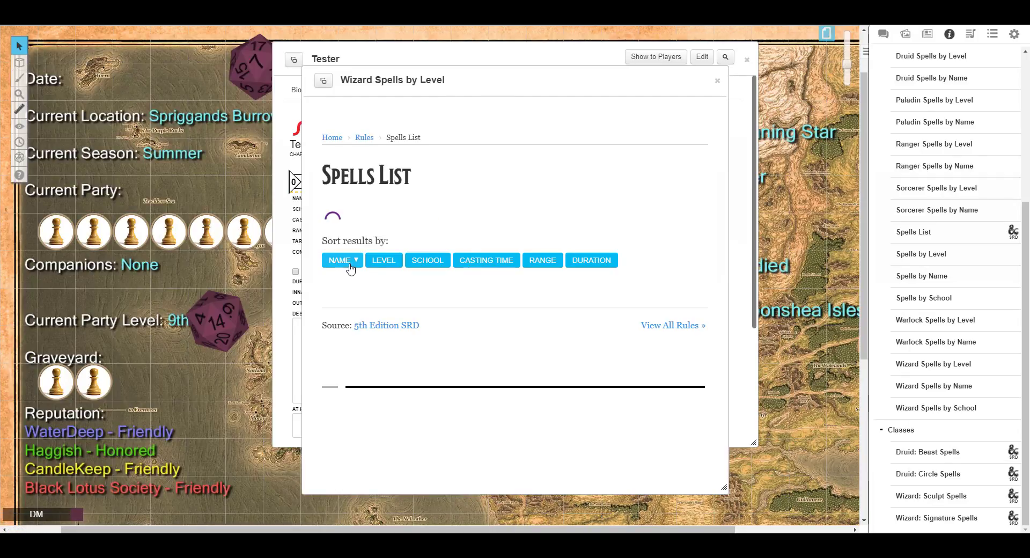
left_click(377, 262)
left_click(376, 260)
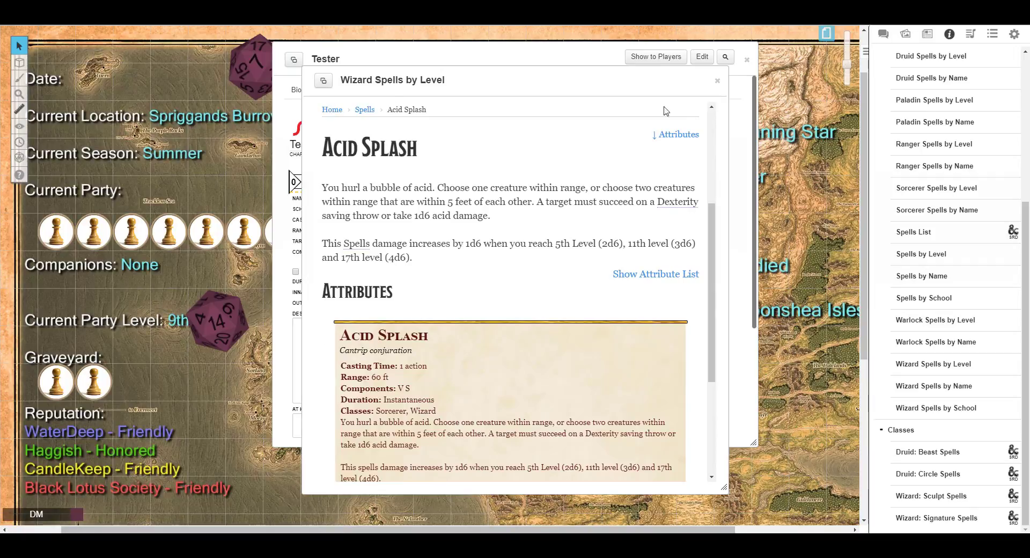
left_click(365, 111)
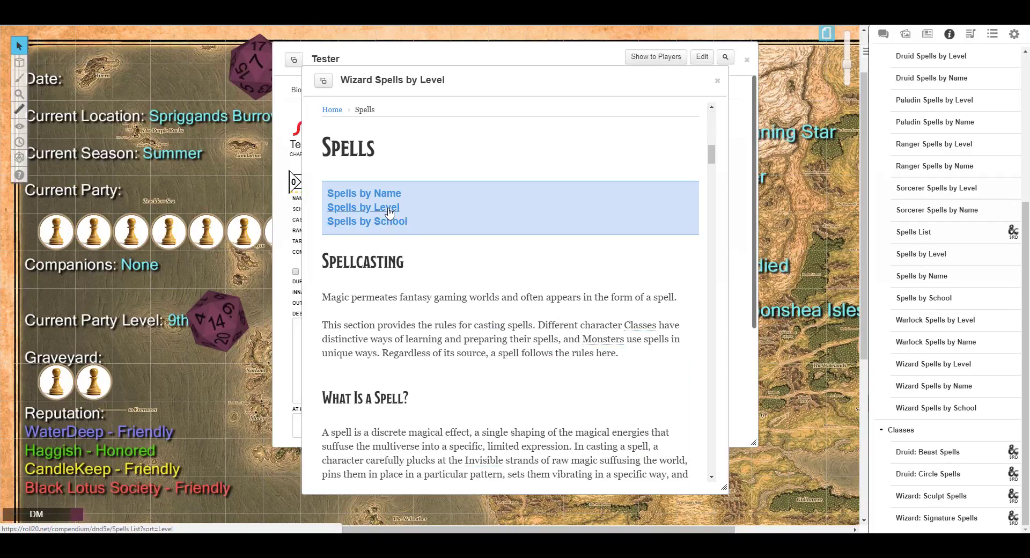
left_click(389, 213)
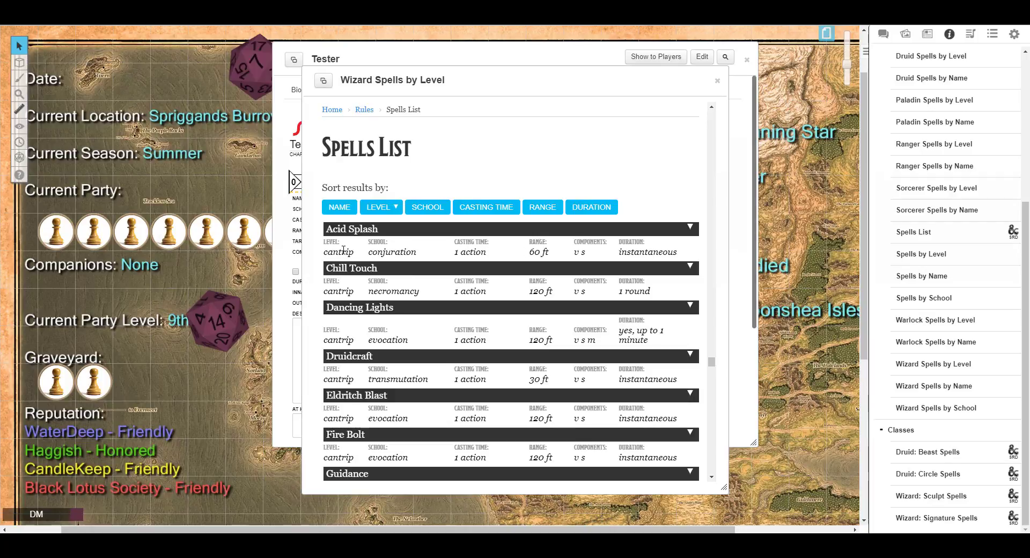
Arrange the character sheet and spells list windows side by side and try dragging Acid Splash onto the cantrips.
left_click_drag(490, 83, 594, 84)
left_click_drag(489, 58, 293, 66)
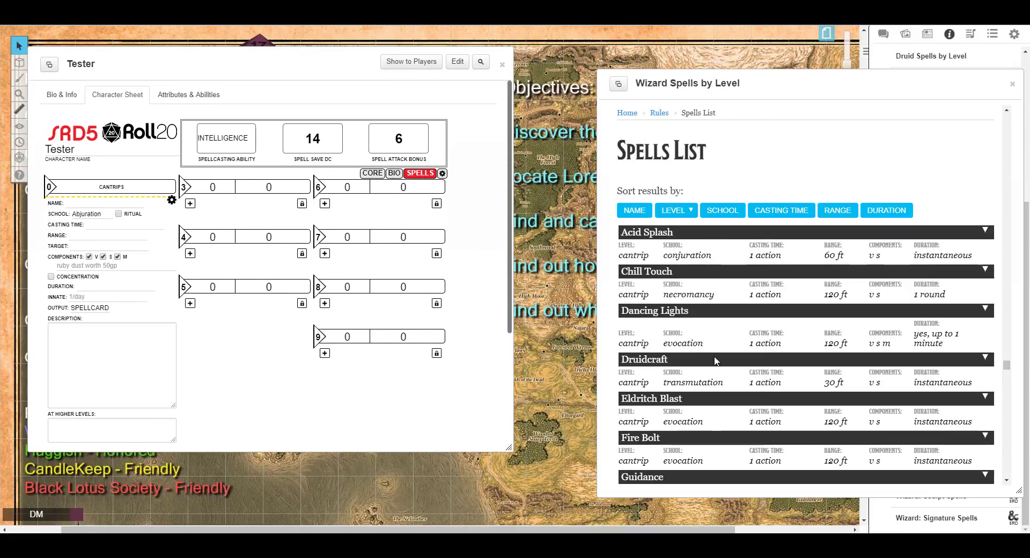
left_click_drag(653, 236, 248, 224)
left_click_drag(641, 233, 113, 223)
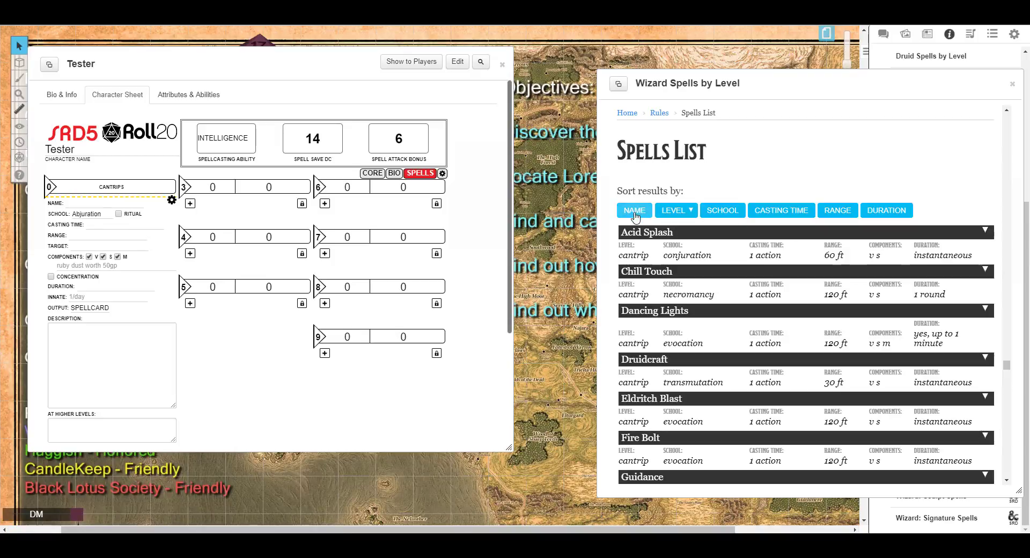
left_click_drag(875, 86, 558, 109)
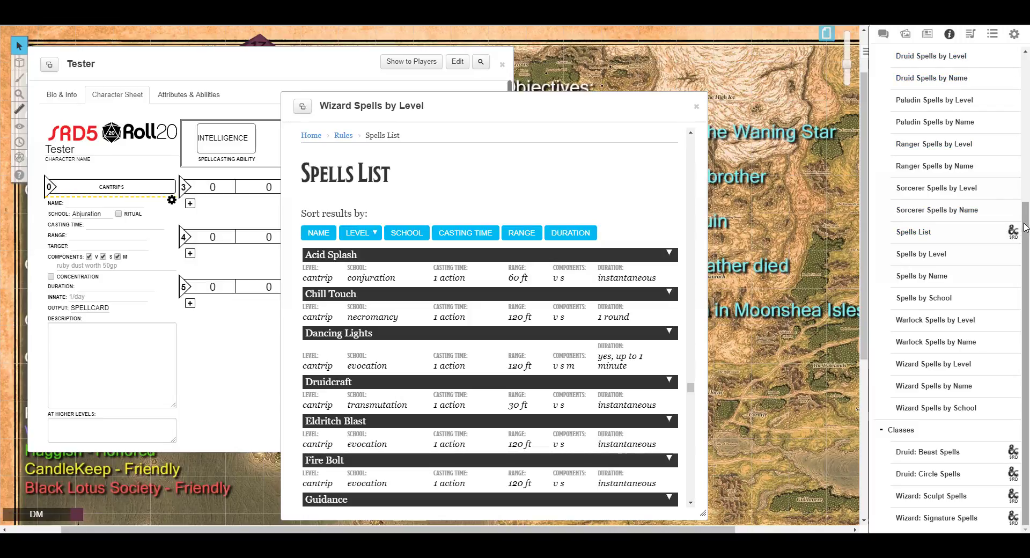
Search the compendium for acid spla to find the Acid Splash spell.
left_click_drag(1026, 228, 1023, 78)
left_click_drag(916, 73, 838, 73)
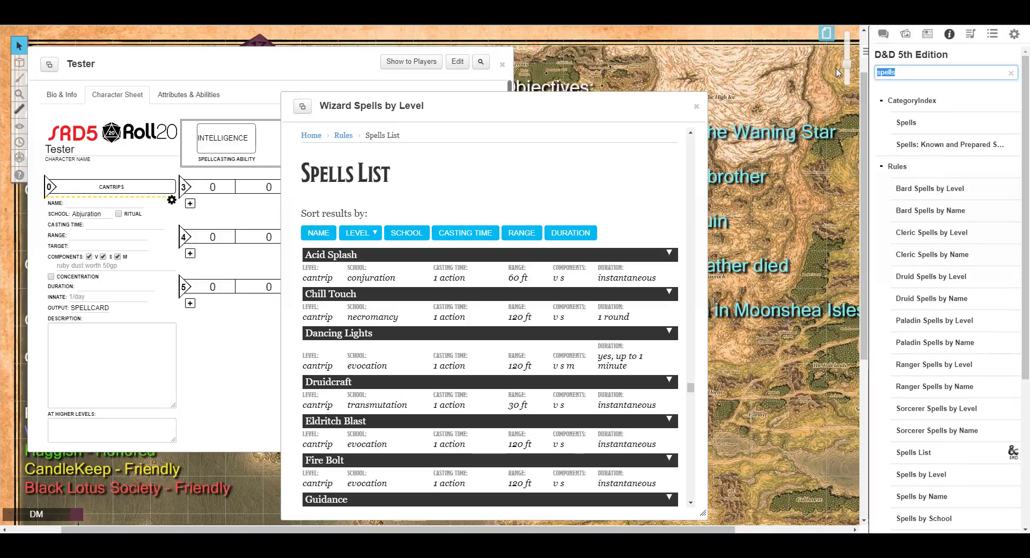
type("acidf")
key("BackSpace")
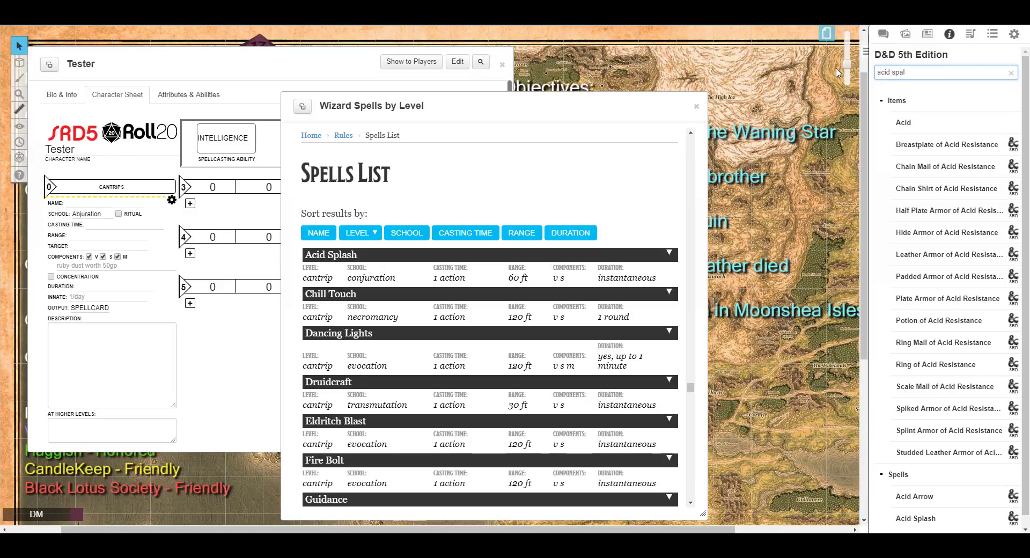
type("spal")
key("BackSpace")
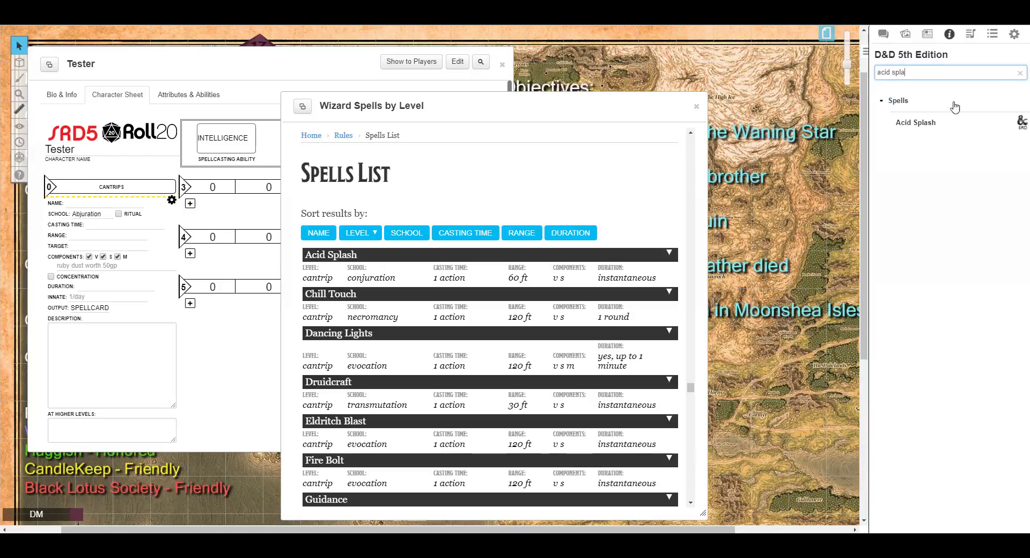
Add Acid Splash from the compendium to the cantrips and move the spells list window beside the sheet.
left_click_drag(916, 123, 124, 279)
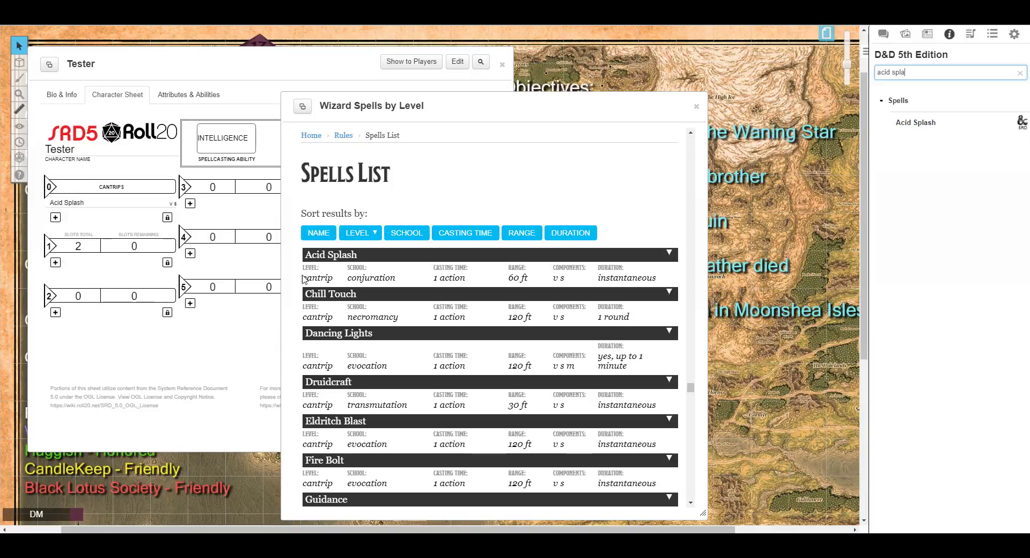
left_click_drag(435, 103, 637, 103)
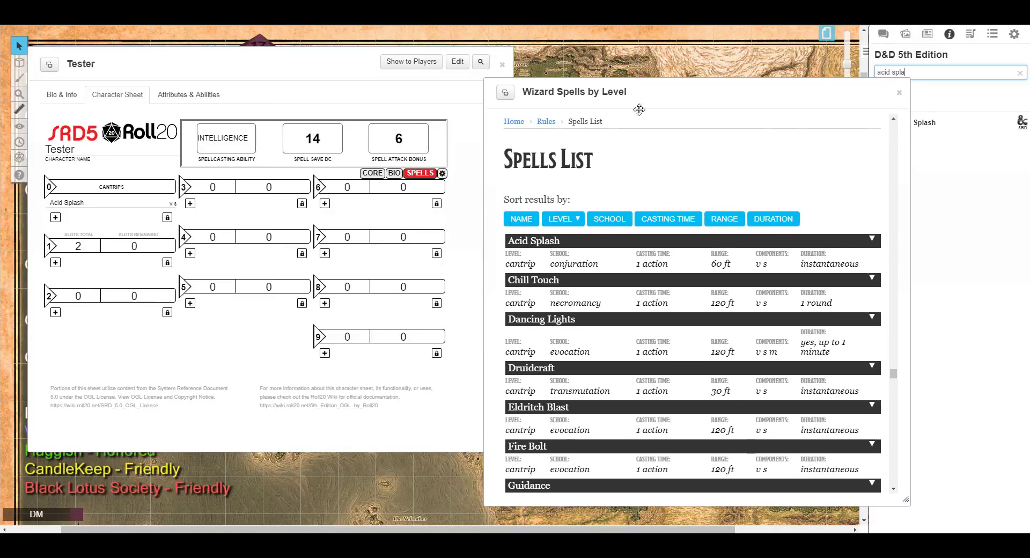
Search the compendium for Light and add the Light spell to the cantrips.
scroll(607, 354, "down", 4)
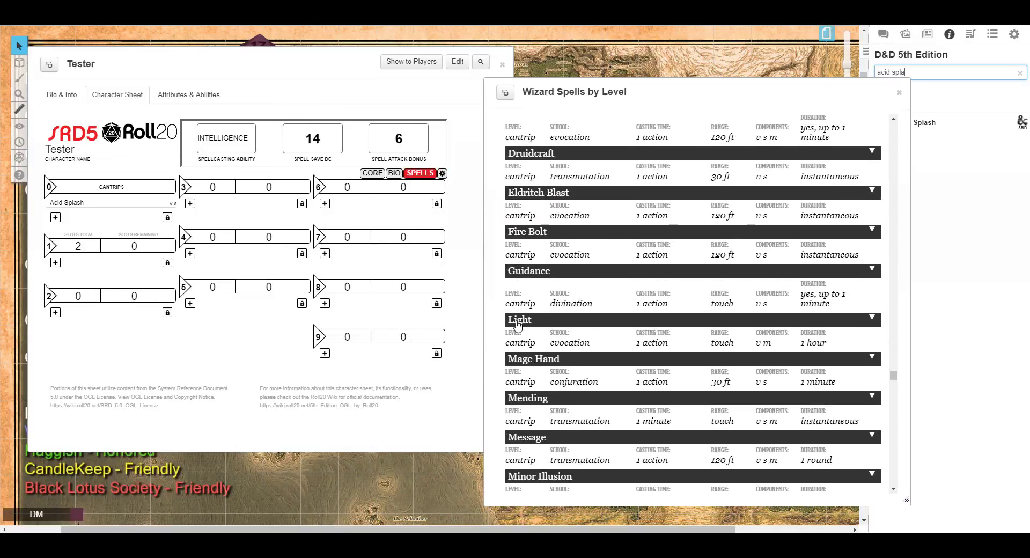
key("ctrl+a")
type("Light")
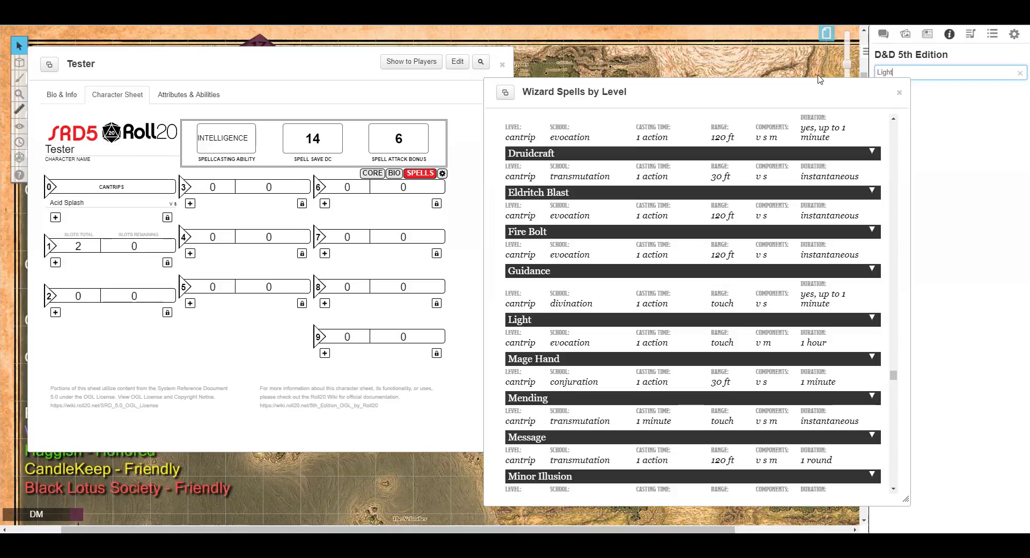
left_click_drag(795, 97, 745, 89)
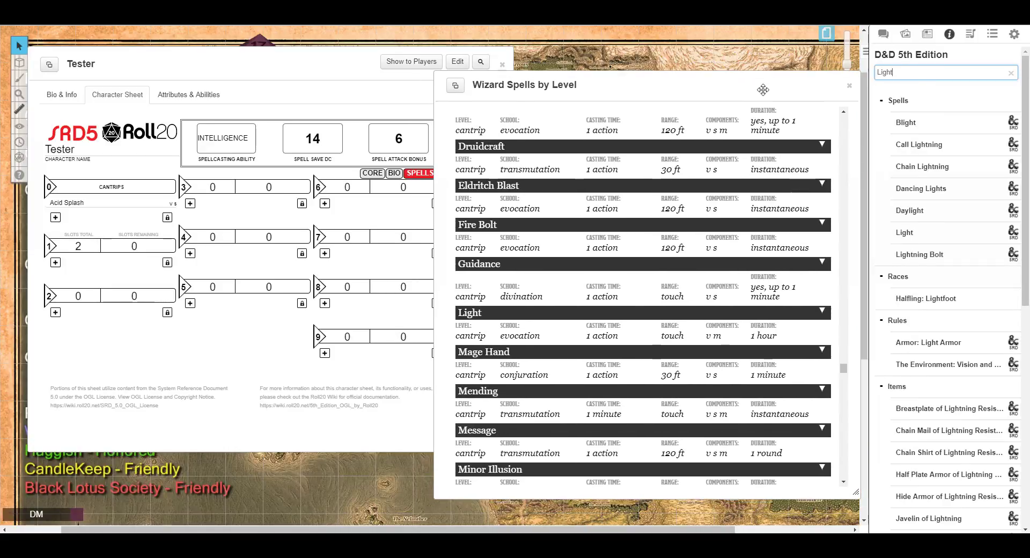
left_click_drag(937, 239, 96, 220)
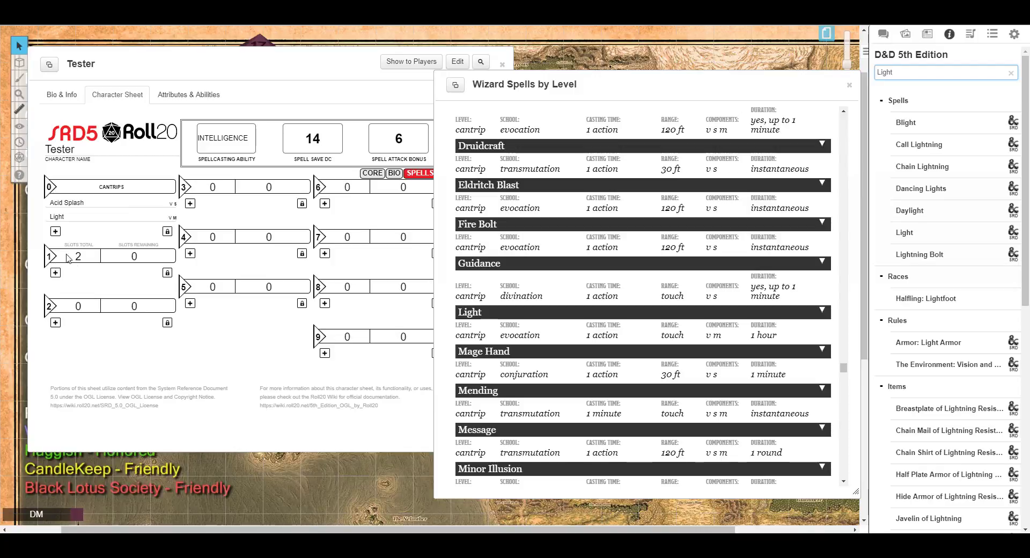
Browse the wizard spells list by level from the cantrips into the level 1 spells.
scroll(739, 187, "down", 2)
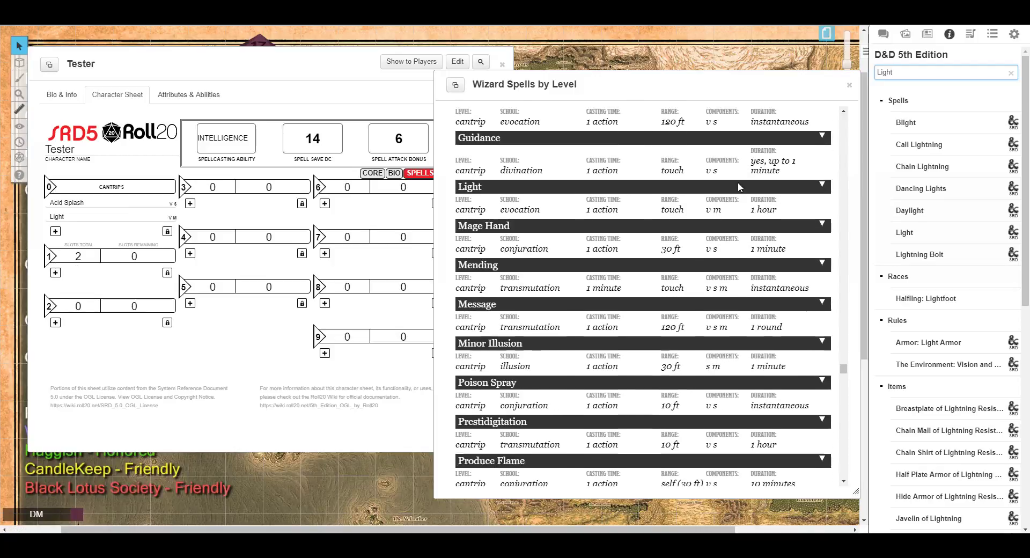
scroll(740, 187, "down", 4)
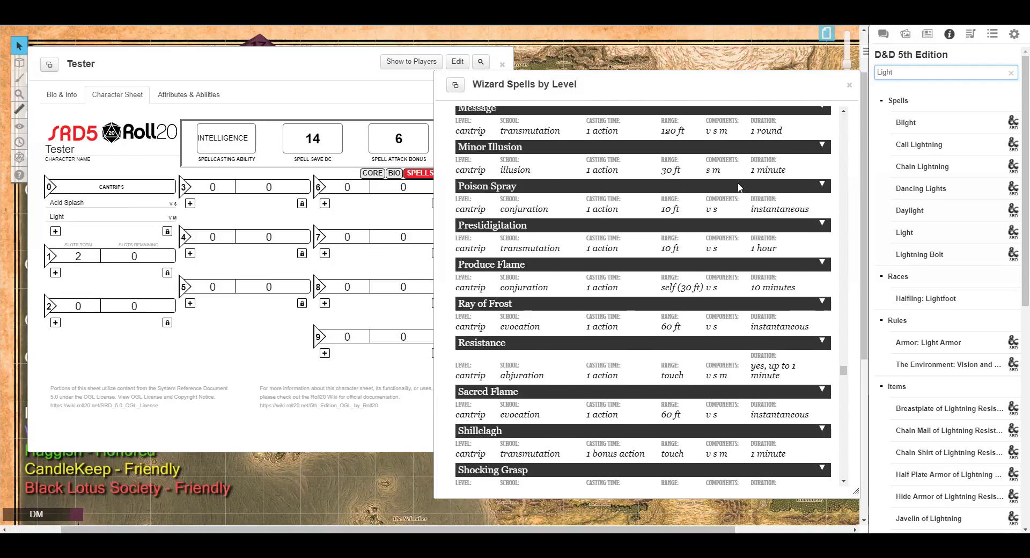
scroll(740, 187, "up", 15)
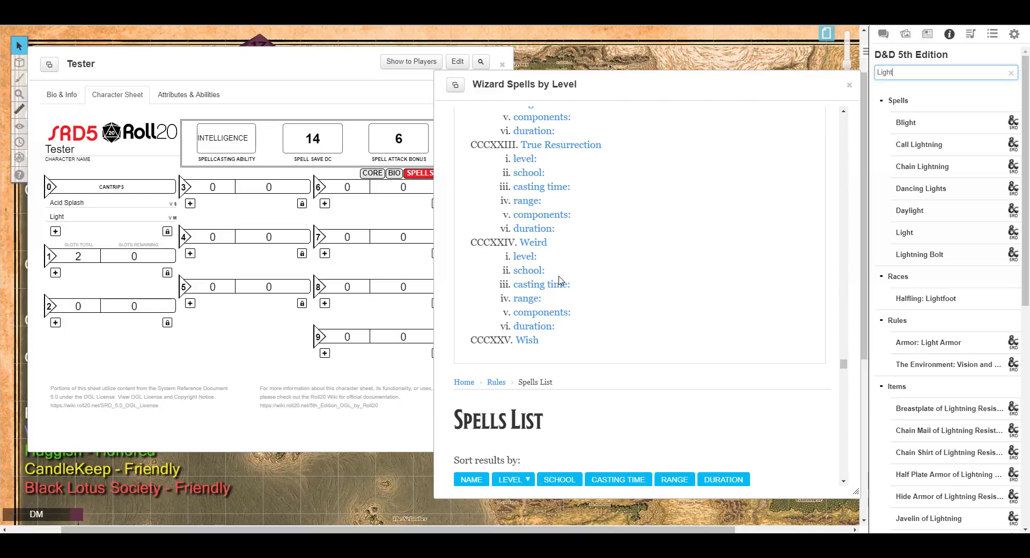
scroll(634, 255, "down", 5)
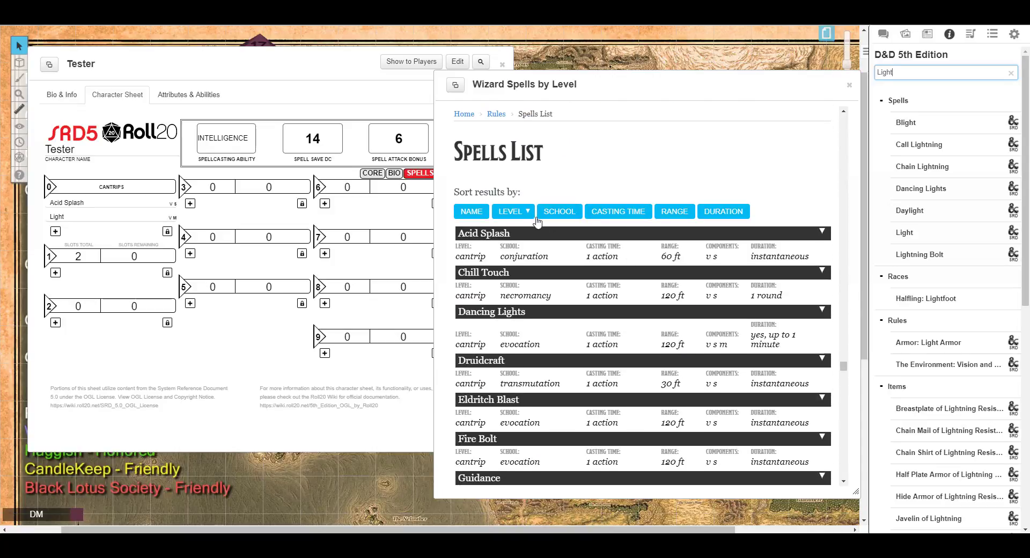
left_click(526, 214)
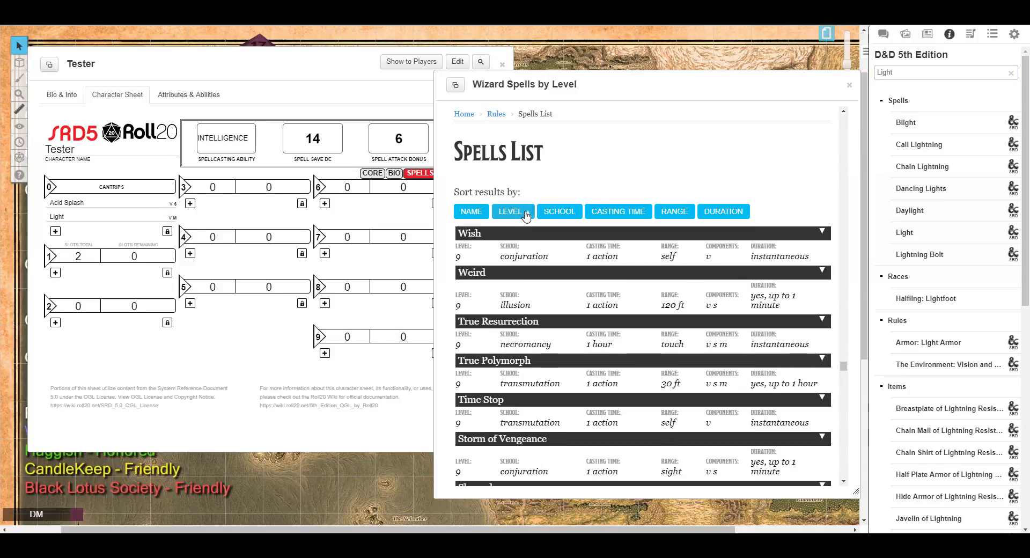
left_click(526, 214)
scroll(504, 225, "down", 6)
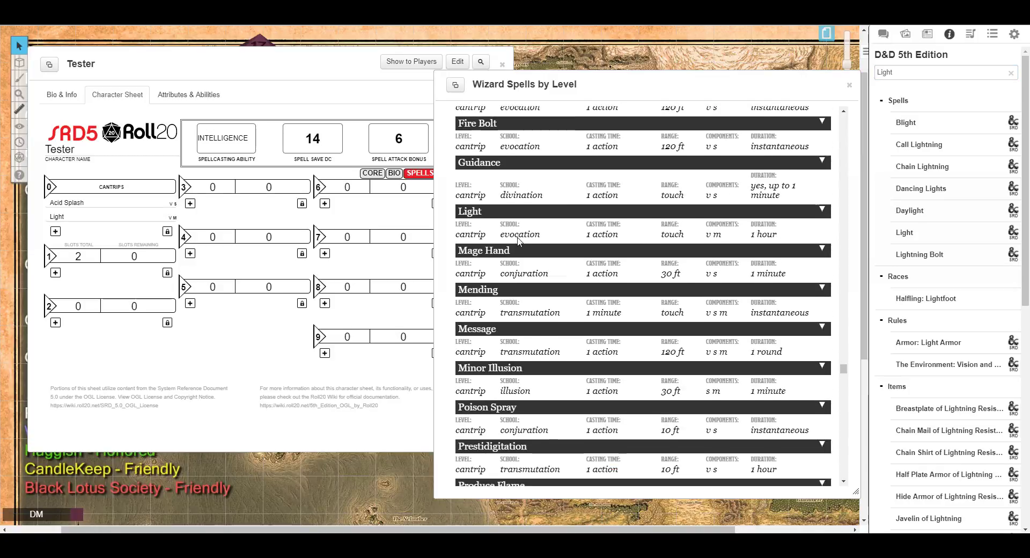
scroll(489, 246, "down", 8)
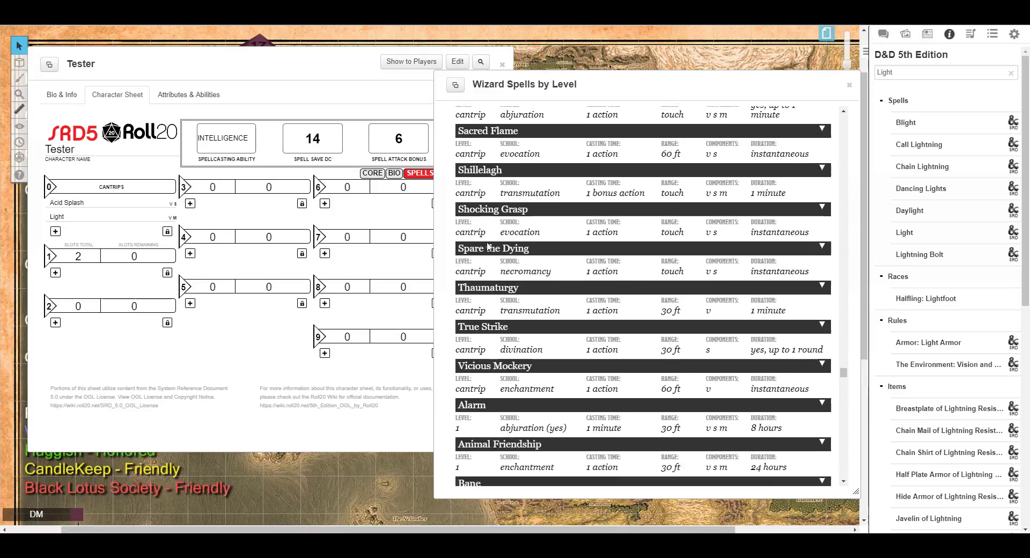
scroll(489, 246, "down", 4)
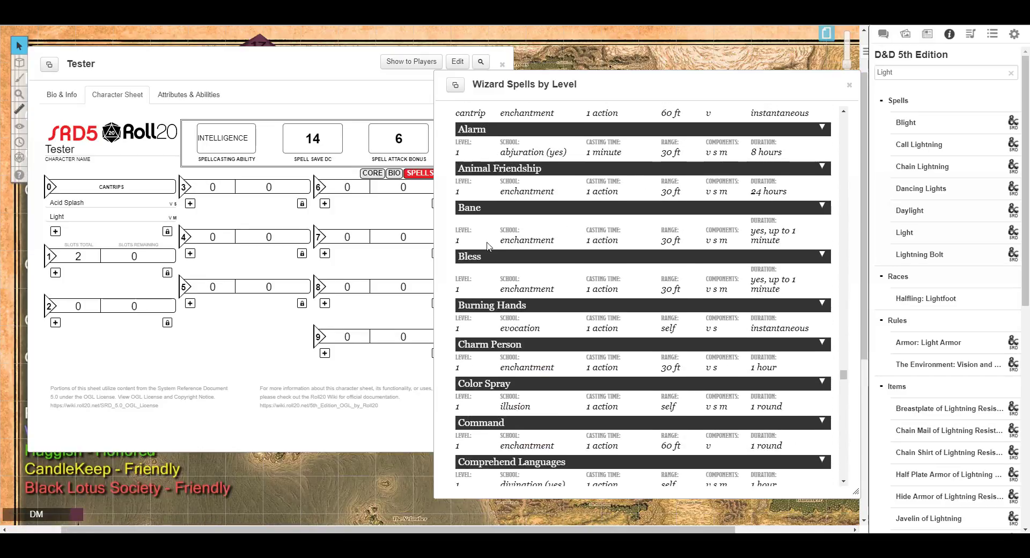
scroll(488, 246, "down", 4)
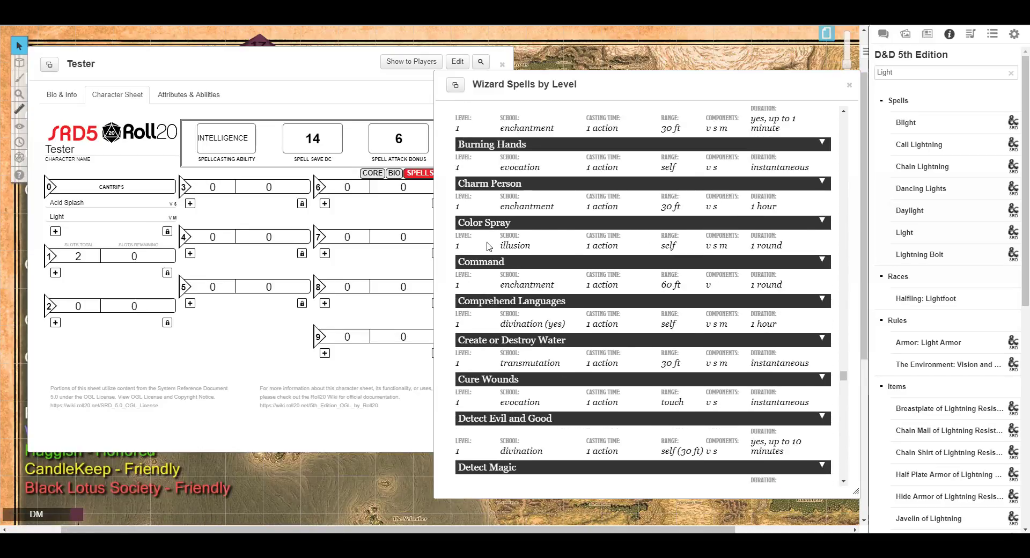
scroll(488, 246, "up", 2)
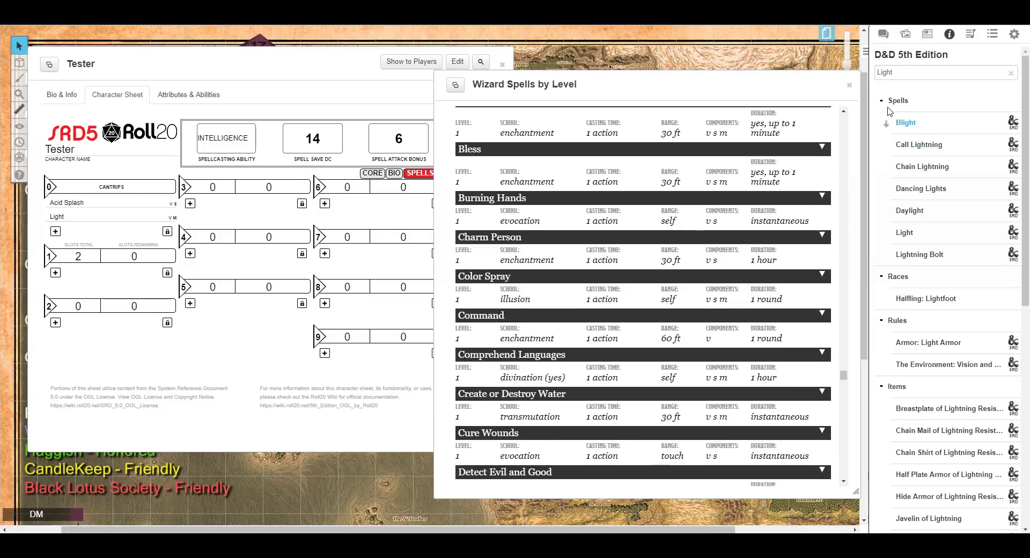
Search the compendium for burning hands and add Burning Hands to the level 1 spells.
left_click_drag(907, 73, 836, 74)
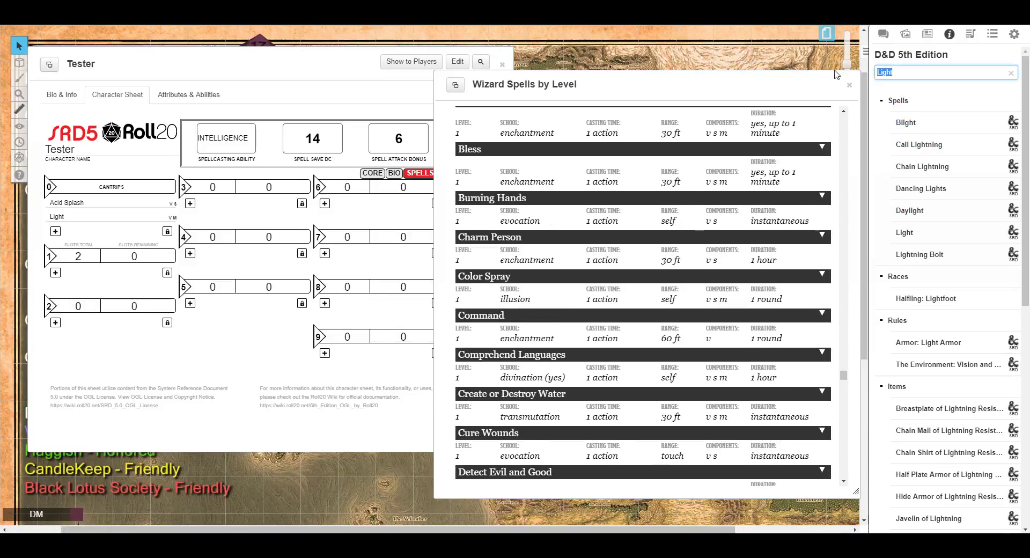
type("burning hands")
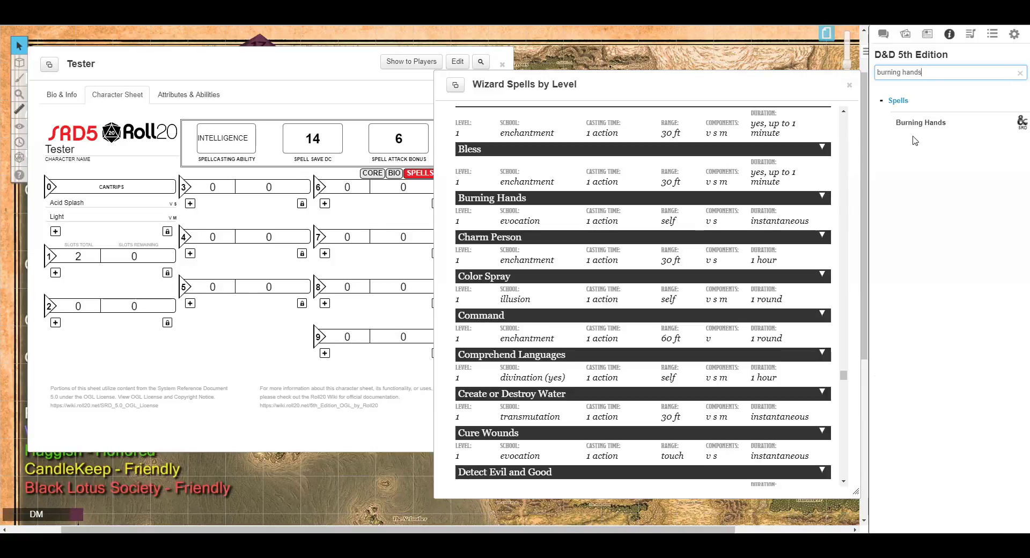
mouse_move(914, 129)
left_mouse_down()
mouse_move(187, 232)
mouse_move(110, 274)
left_mouse_up()
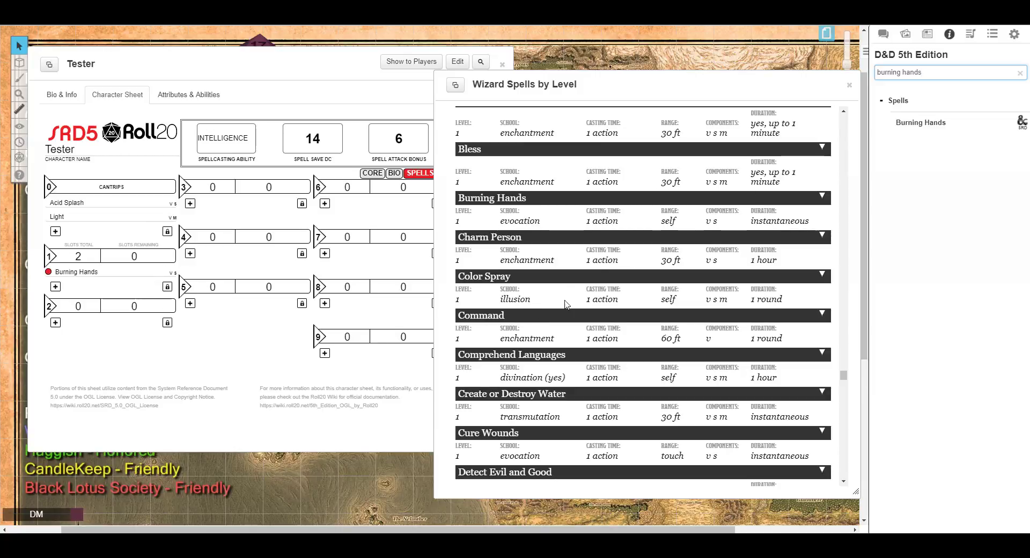
Browse the level 1 wizard spells in the list and try dragging Mage Armor onto the sheet.
scroll(565, 304, "down", 4)
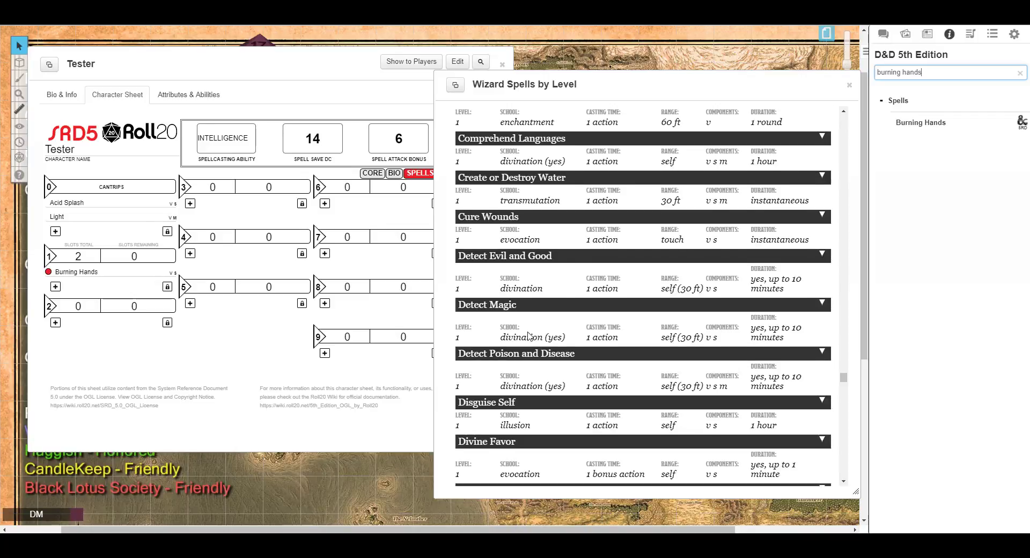
scroll(537, 322, "down", 2)
scroll(529, 335, "down", 1)
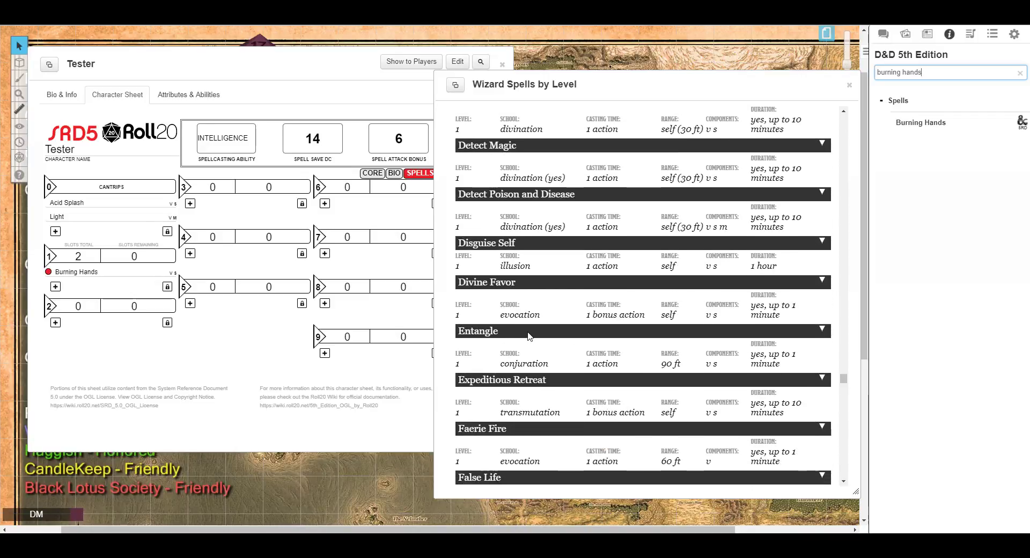
scroll(528, 335, "down", 2)
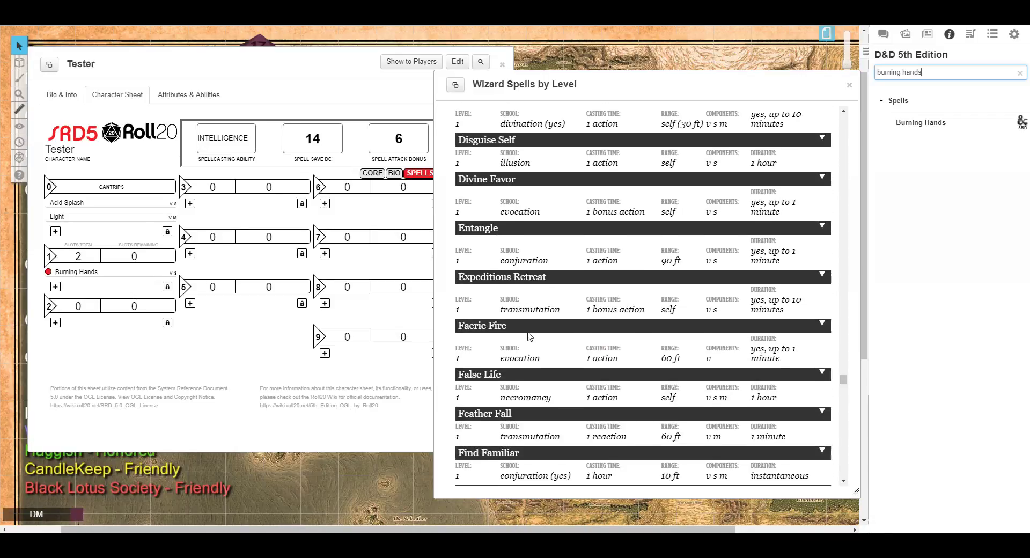
scroll(530, 335, "down", 5)
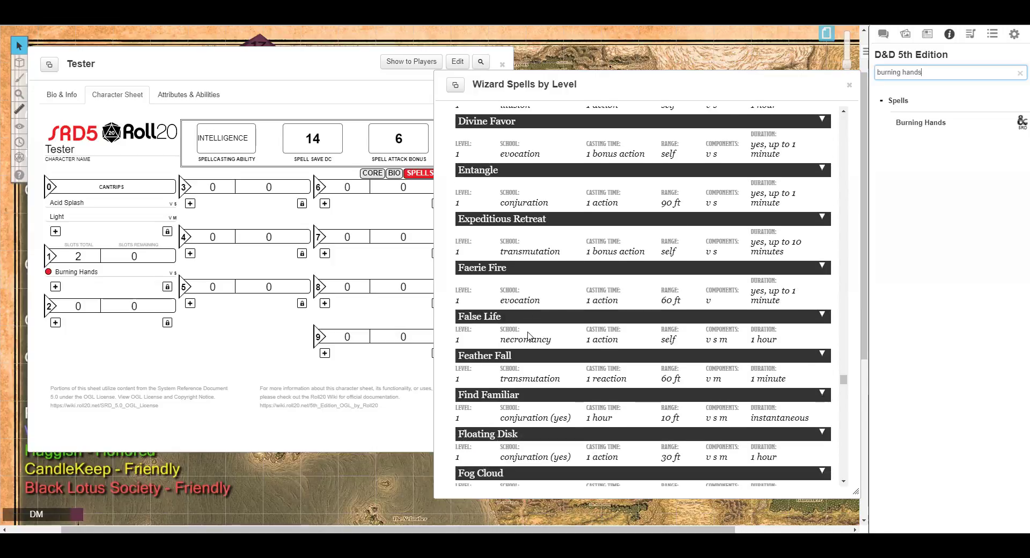
scroll(529, 336, "down", 2)
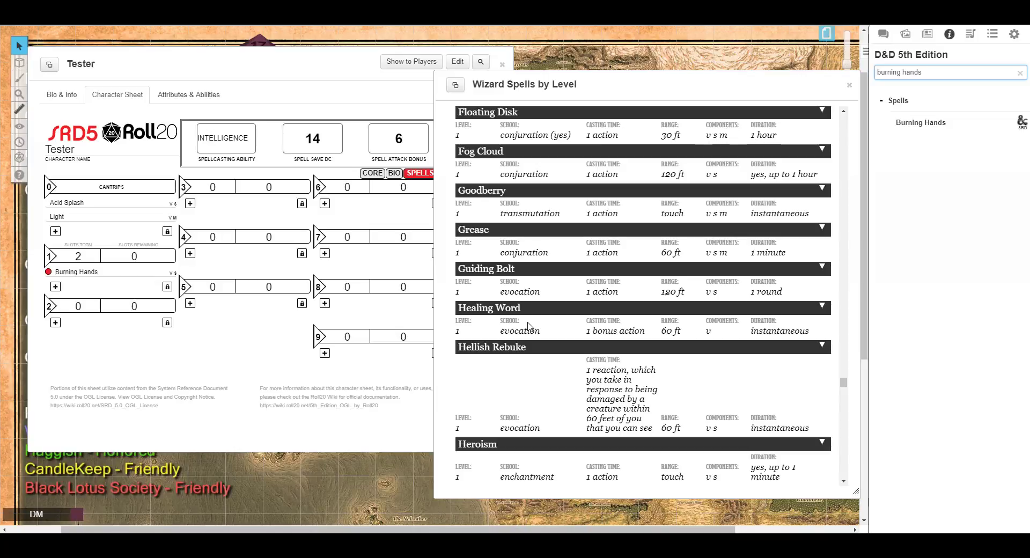
scroll(528, 326, "up", 15)
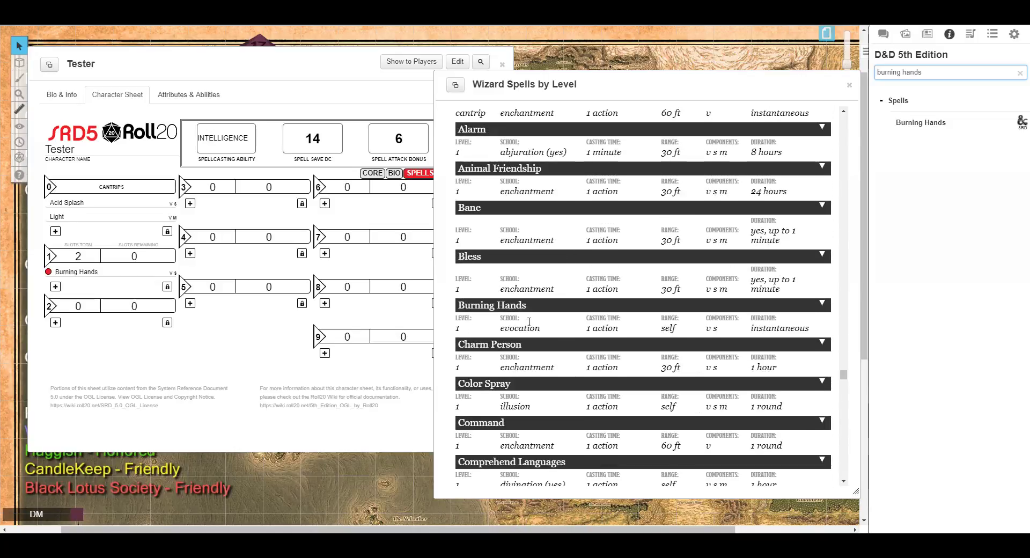
scroll(529, 323, "up", 1)
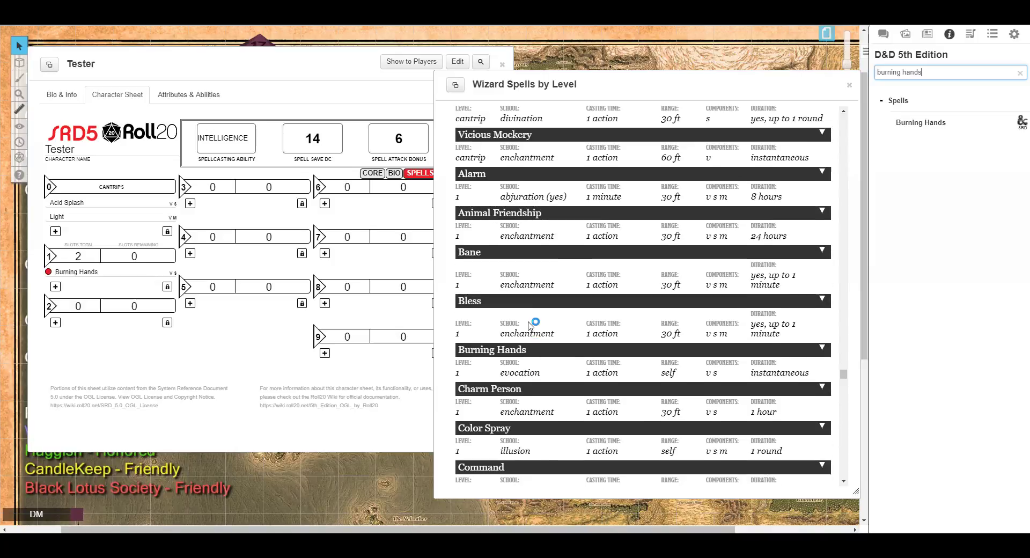
scroll(531, 325, "down", 1)
scroll(530, 325, "up", 2)
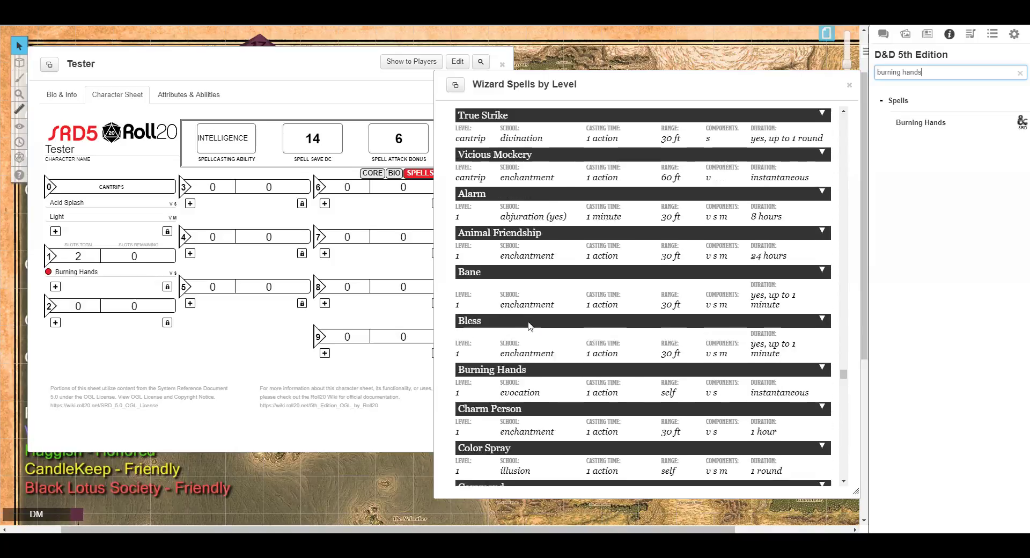
scroll(531, 326, "down", 20)
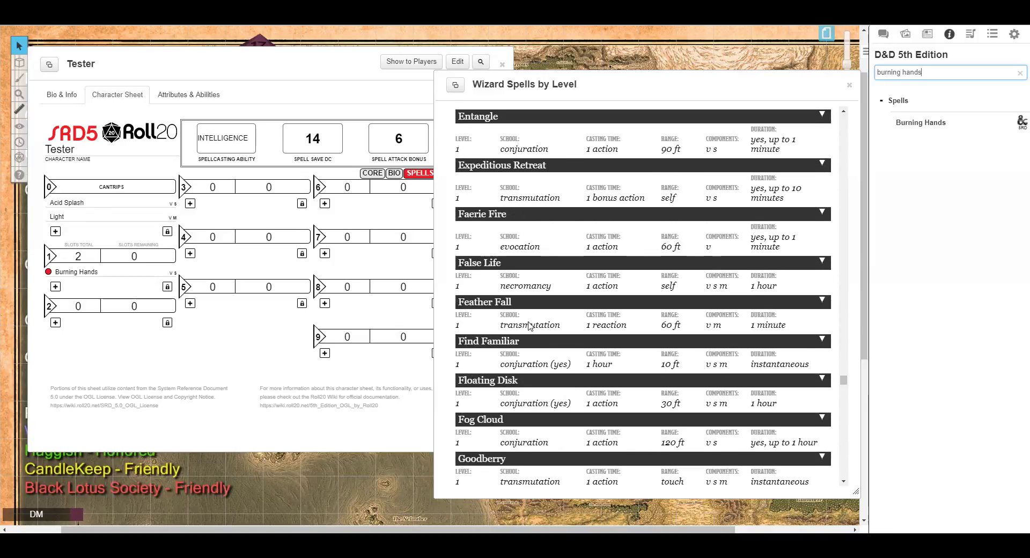
scroll(529, 322, "down", 4)
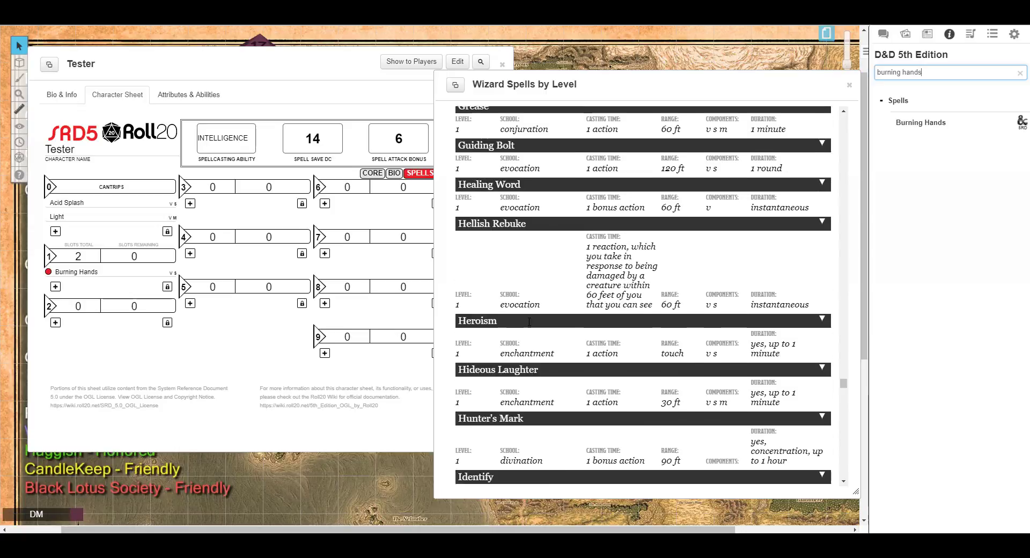
scroll(529, 322, "down", 4)
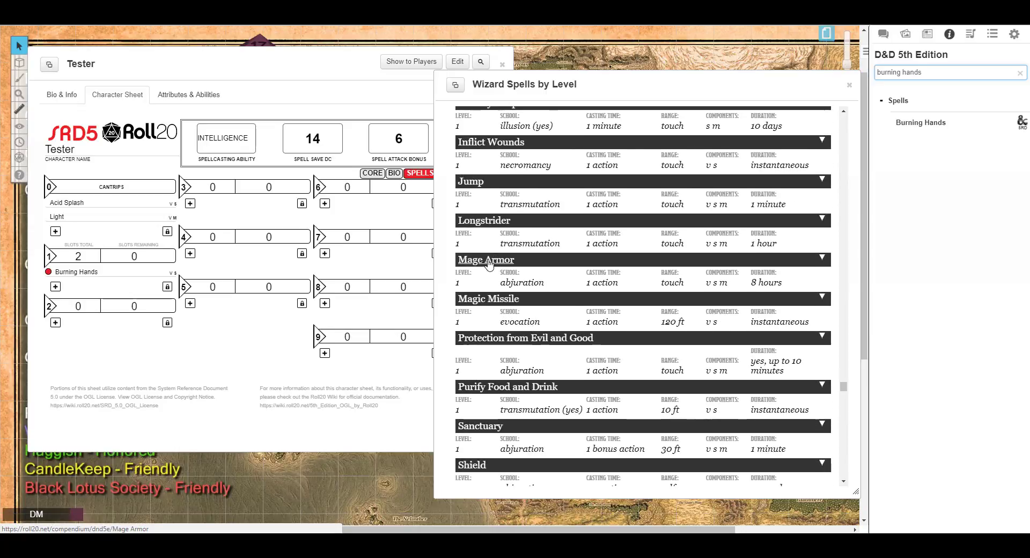
left_click_drag(497, 300, 117, 276)
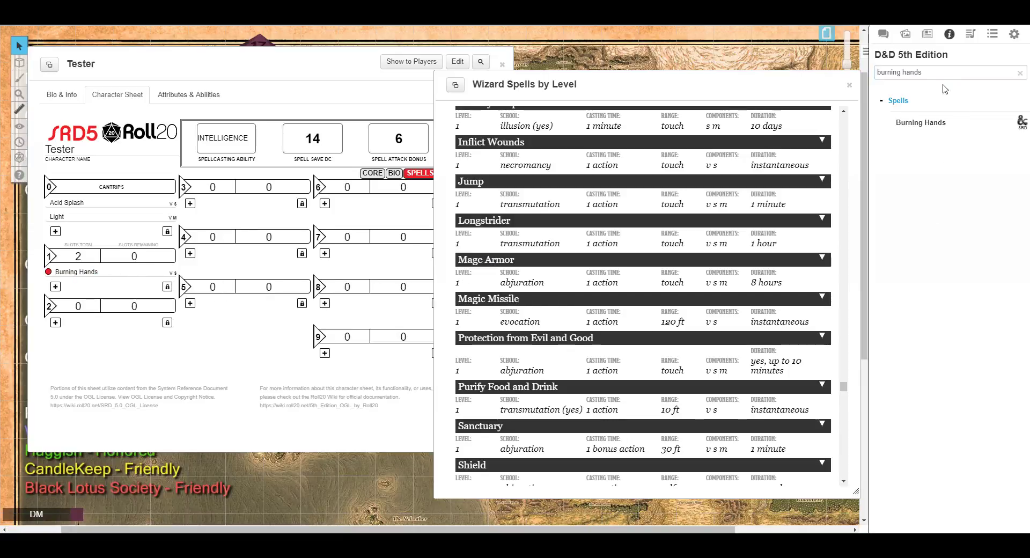
Search the compendium for magic and add Magic Missile to the level 1 spells.
left_click_drag(939, 73, 800, 74)
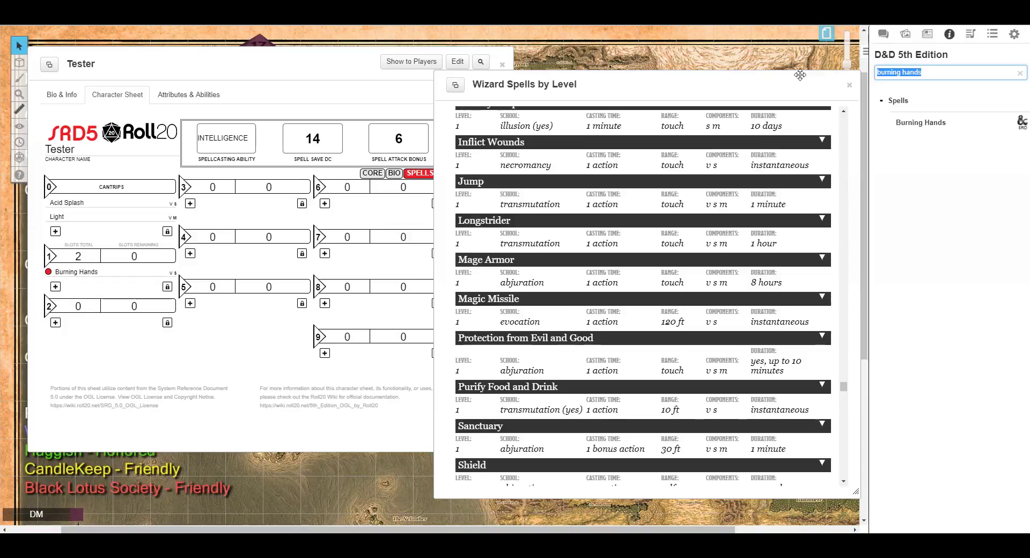
type("magic missle")
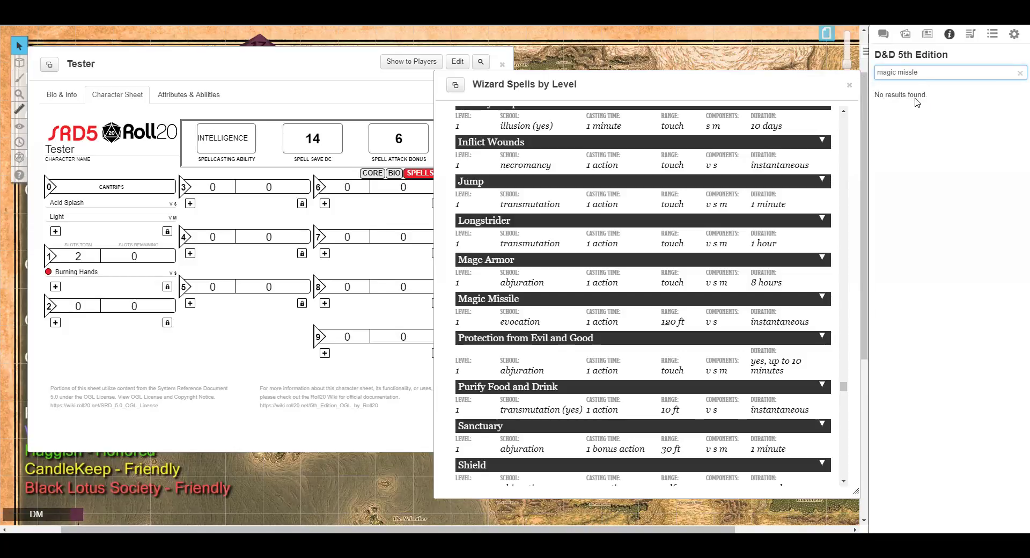
key("BackSpace")
key("BackSpace")
key("BackSpace")
key("BackSpace")
key("BackSpace")
key("BackSpace")
key("BackSpace")
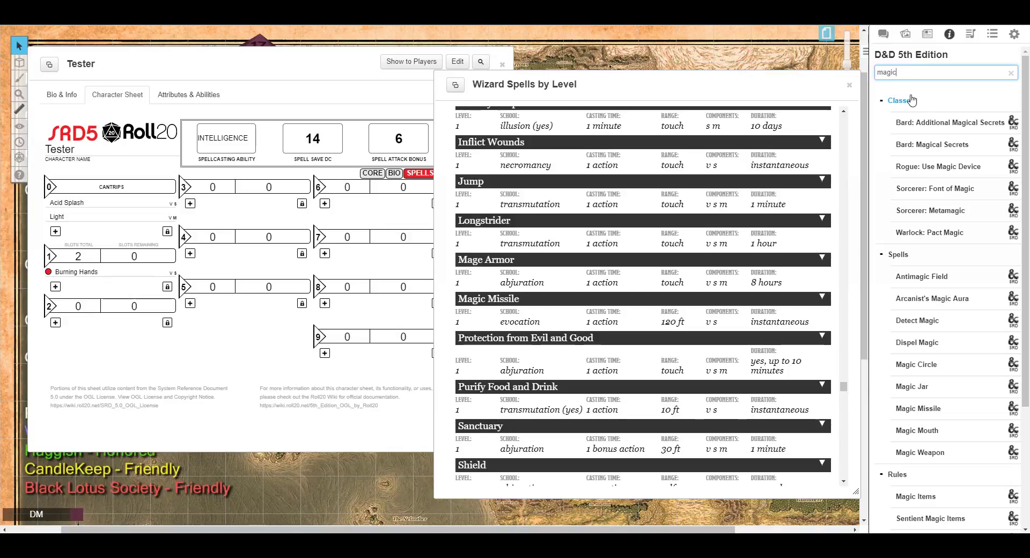
mouse_move(925, 408)
left_mouse_down()
mouse_move(718, 412)
mouse_move(253, 383)
mouse_move(118, 324)
left_mouse_up()
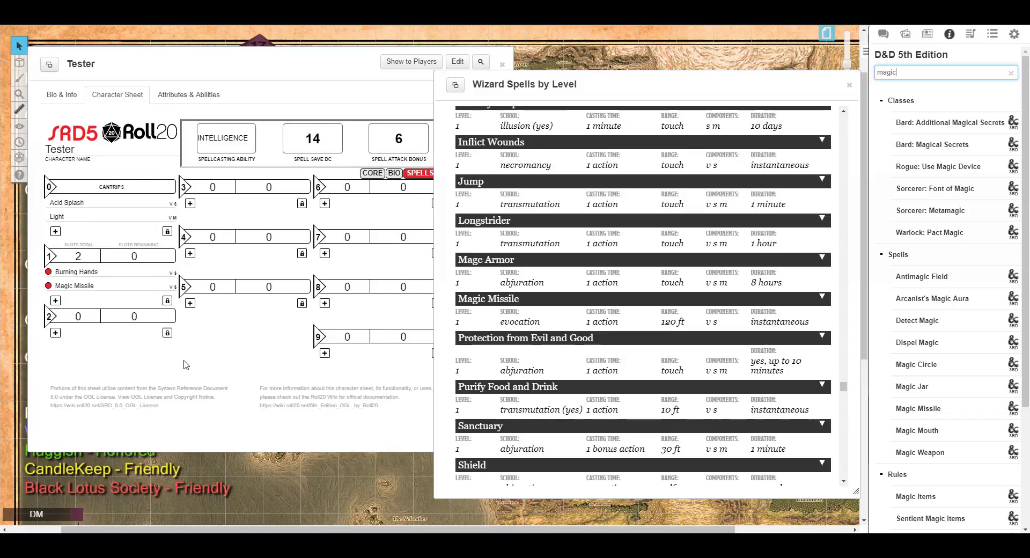
Close the spell list and review the sheet's core, bio and spells pages.
left_click(850, 85)
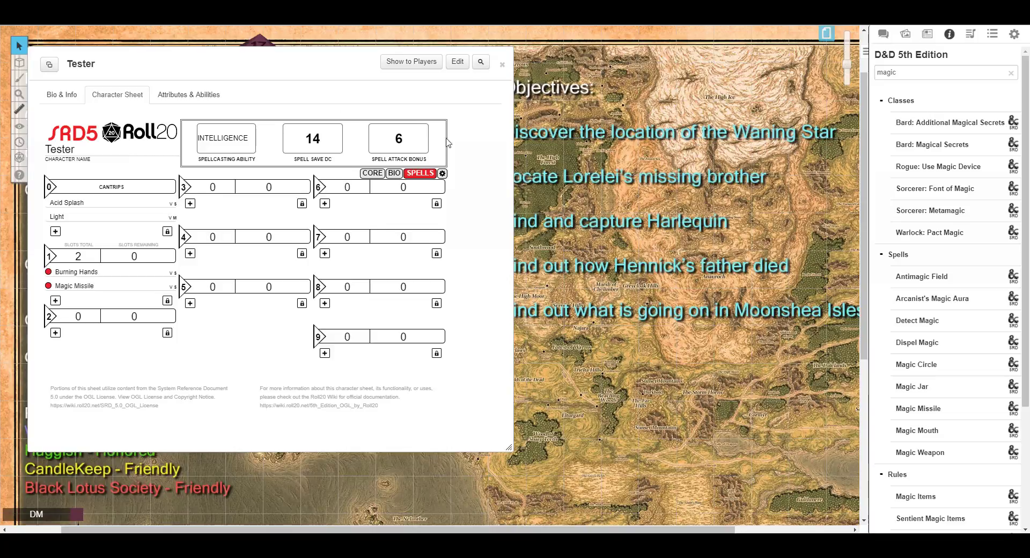
left_click(372, 173)
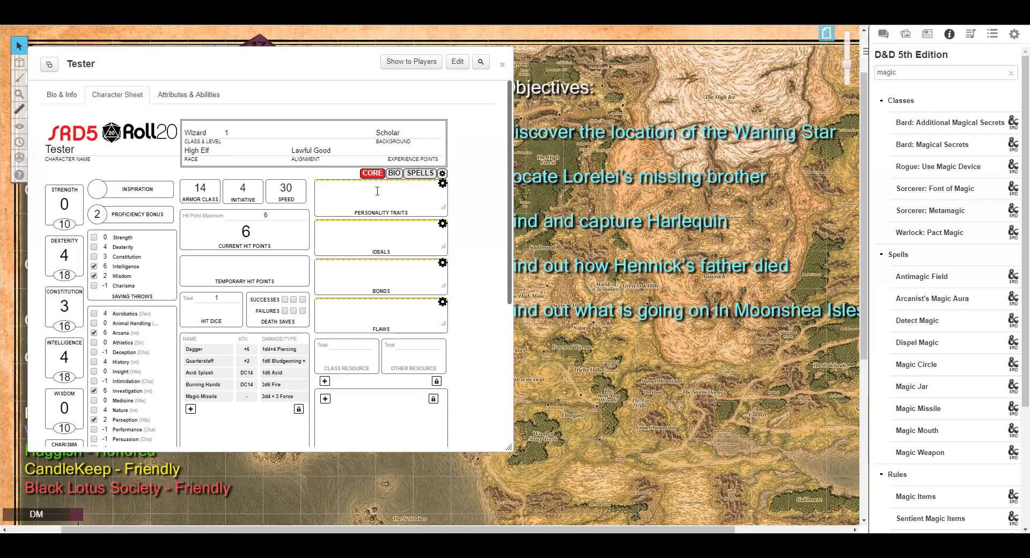
left_click_drag(276, 62, 673, 115)
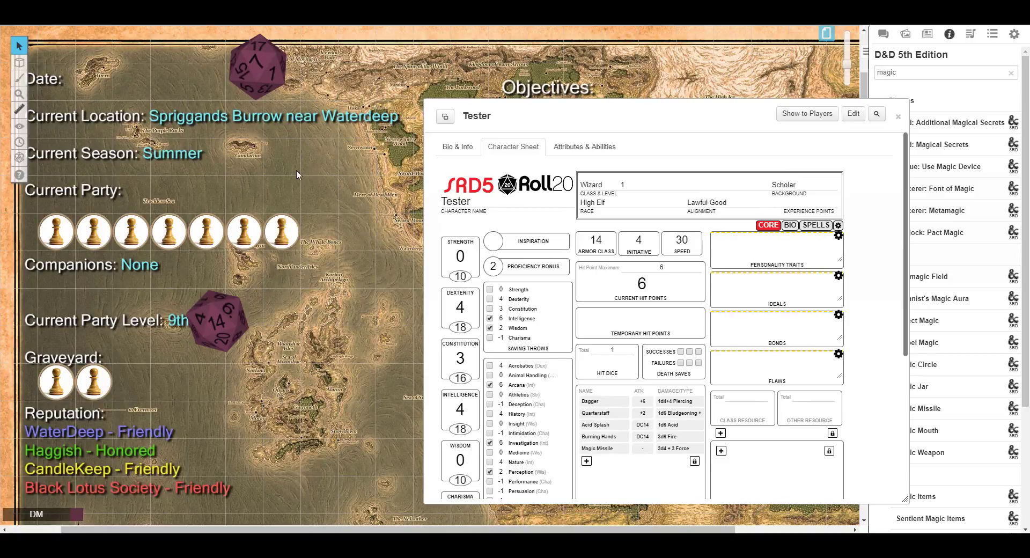
left_click_drag(589, 115, 308, 92)
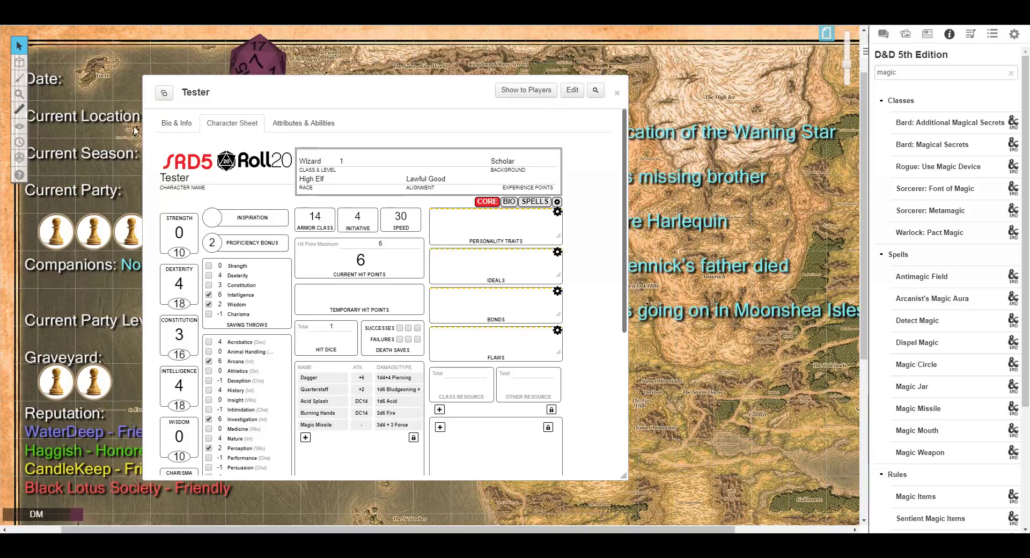
scroll(393, 252, "down", 5)
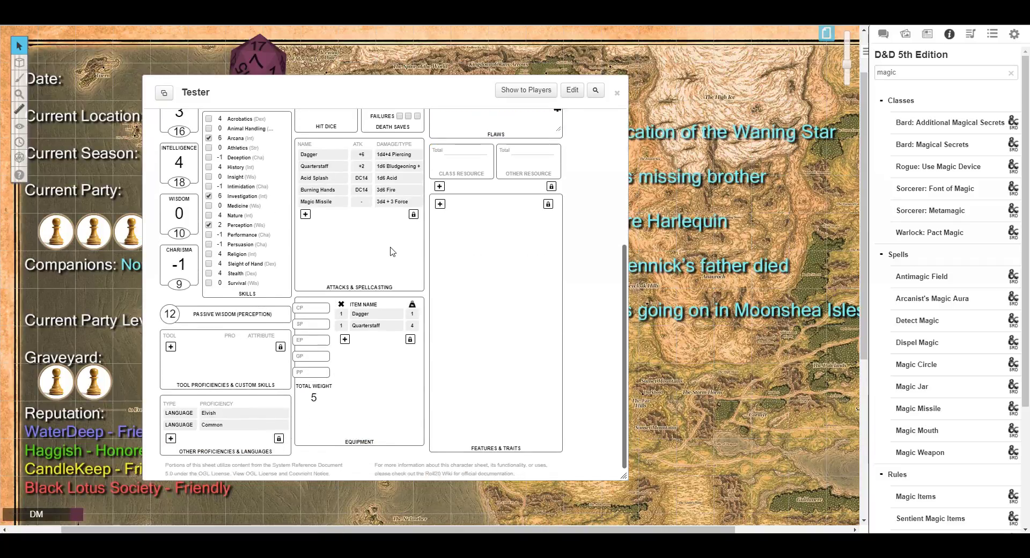
scroll(392, 252, "up", 5)
left_click(510, 202)
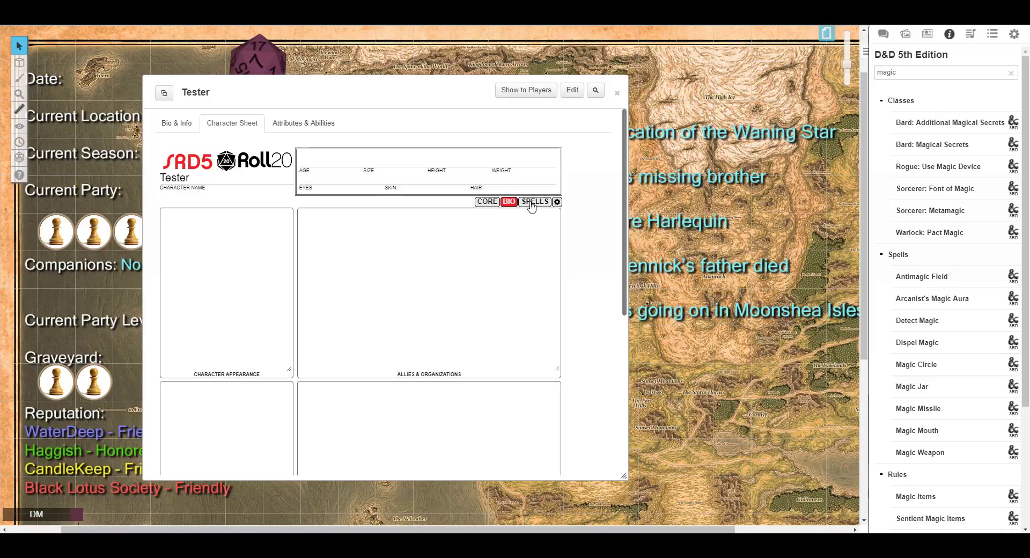
left_click(532, 203)
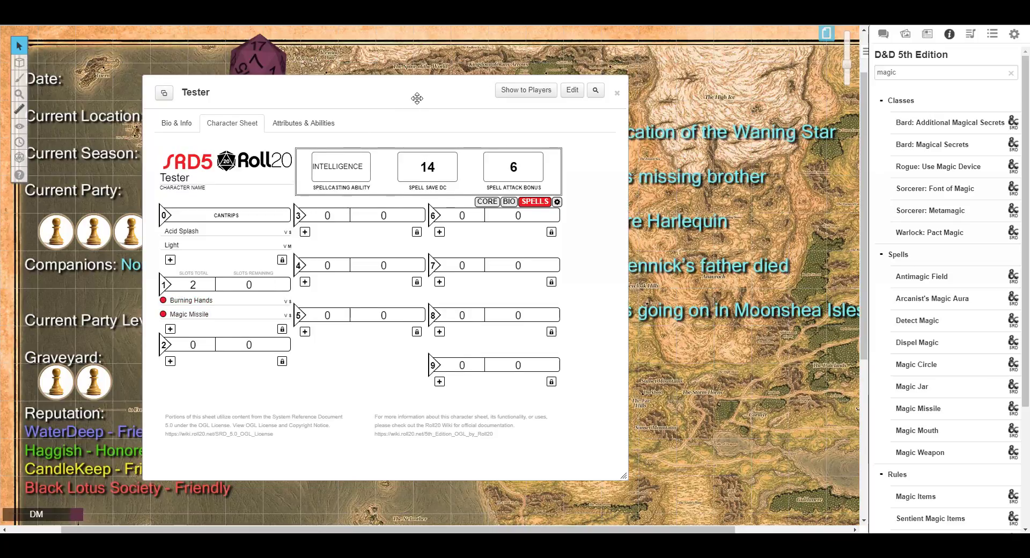
left_click_drag(419, 96, 536, 80)
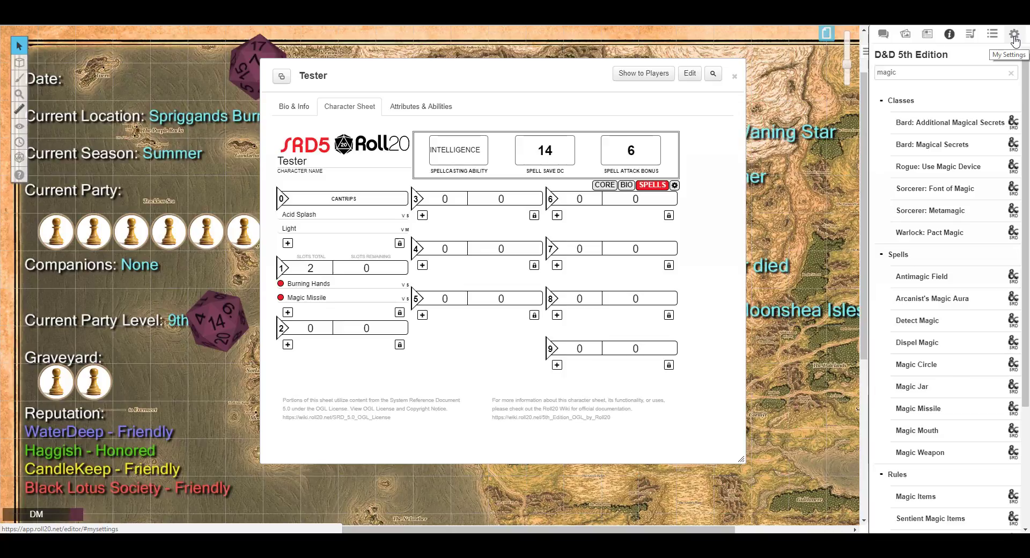
Enable the macro quick bar from the macros panel.
left_click(992, 35)
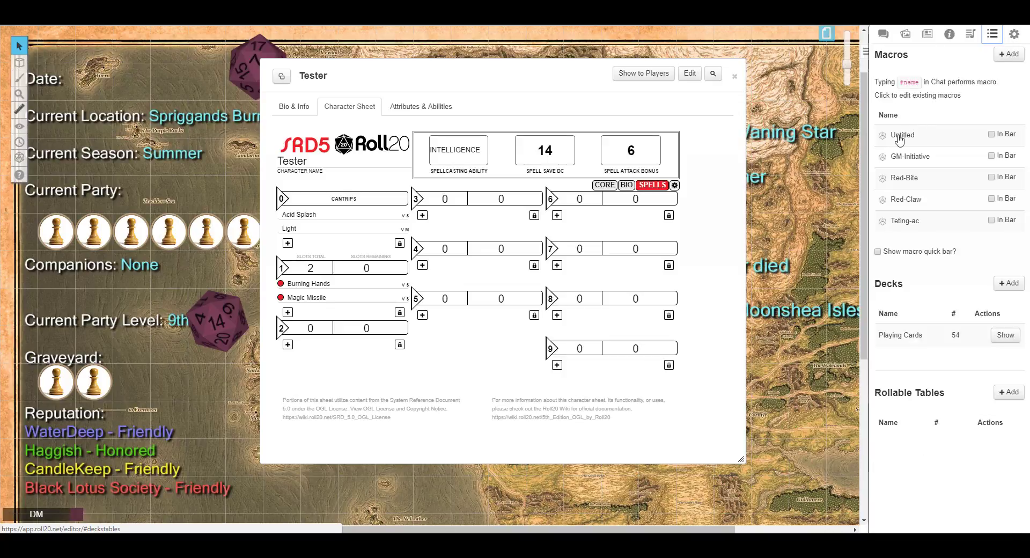
left_click(878, 252)
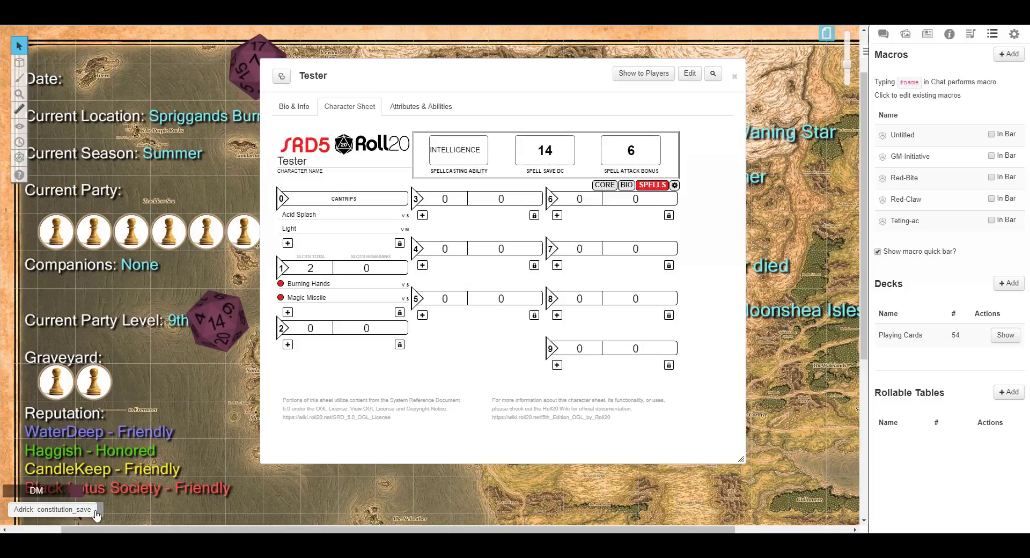
left_click_drag(102, 509, 81, 509)
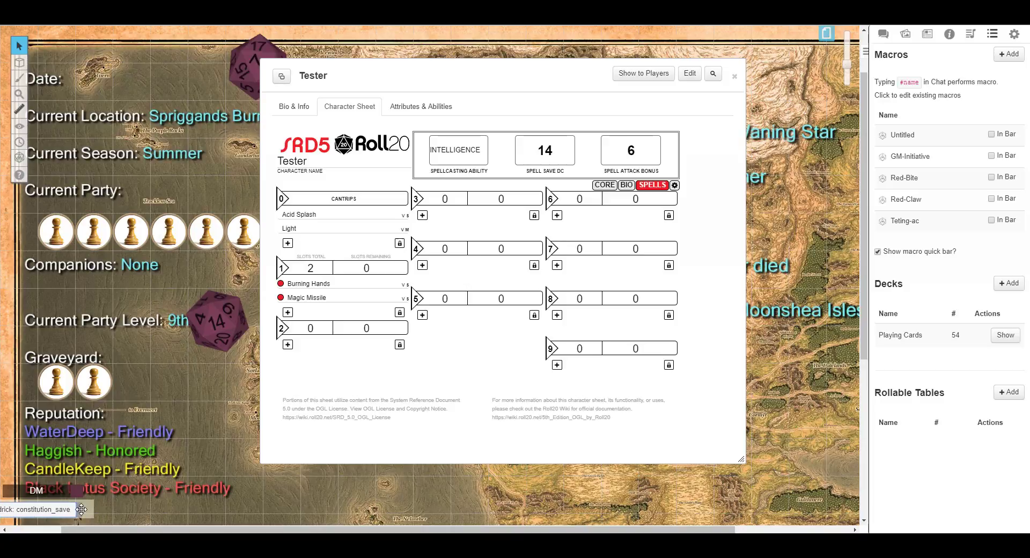
right_click(81, 509)
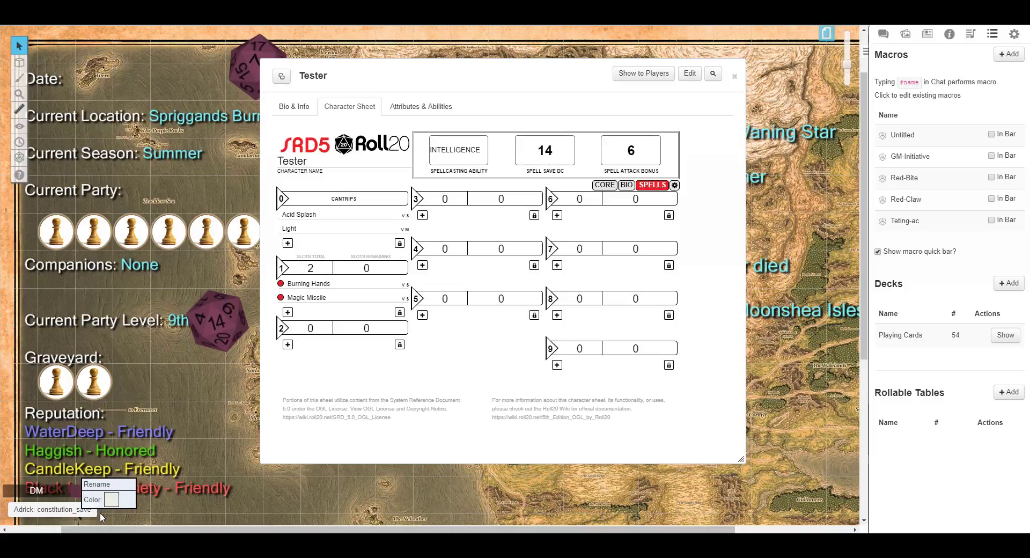
left_click(150, 452)
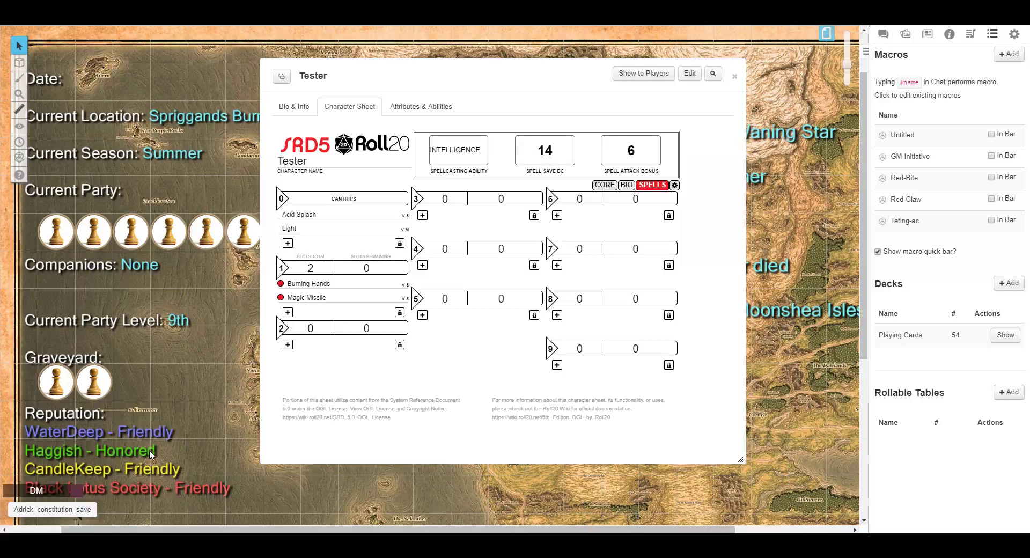
Roll the constitution save button on the macro quick bar.
left_click(85, 511)
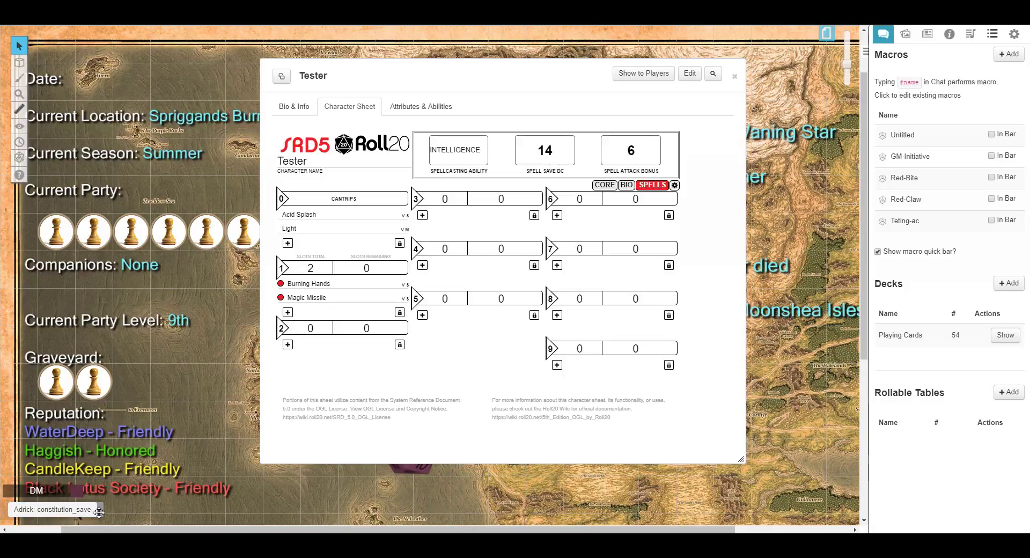
right_click(100, 513)
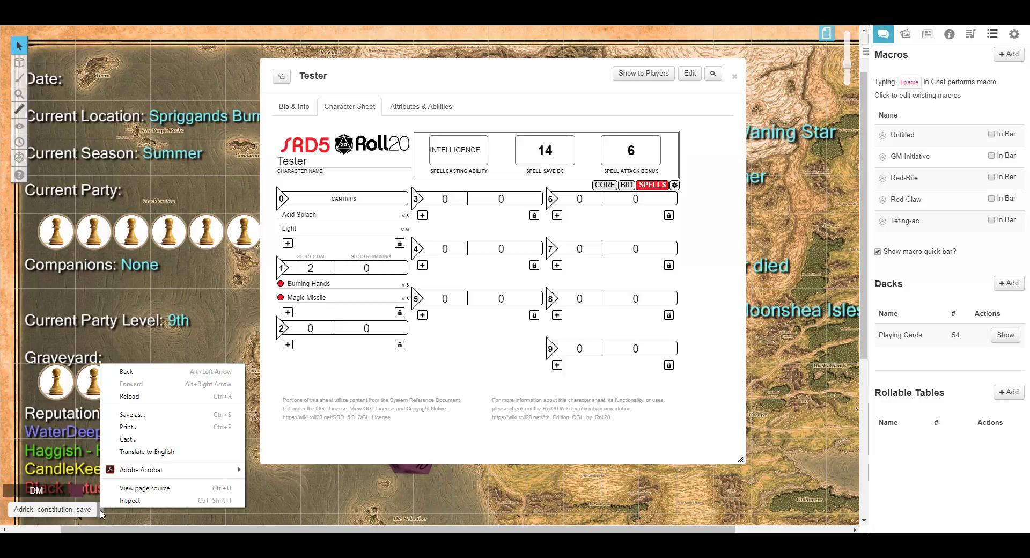
left_click(101, 513)
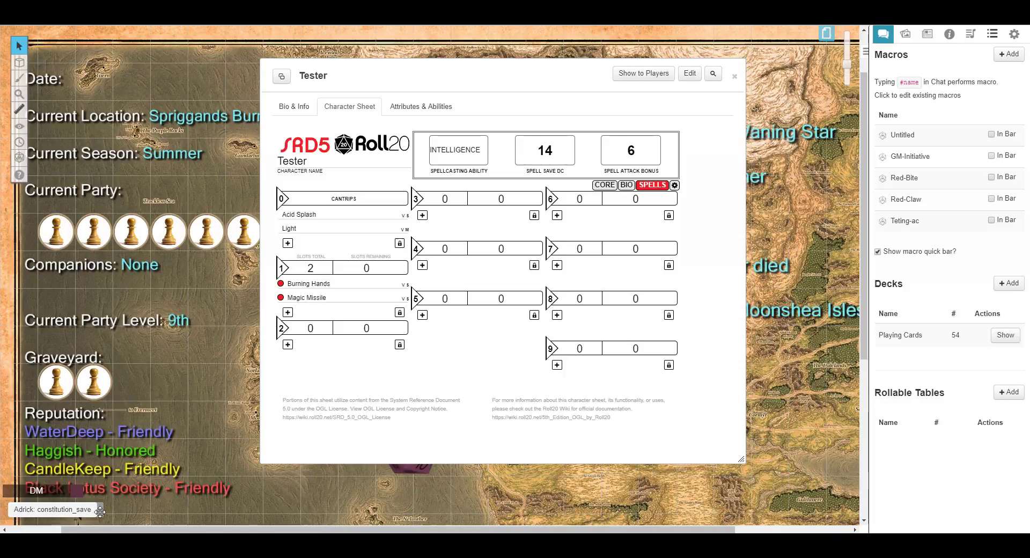
left_click_drag(99, 512, 76, 511)
mouse_move(97, 511)
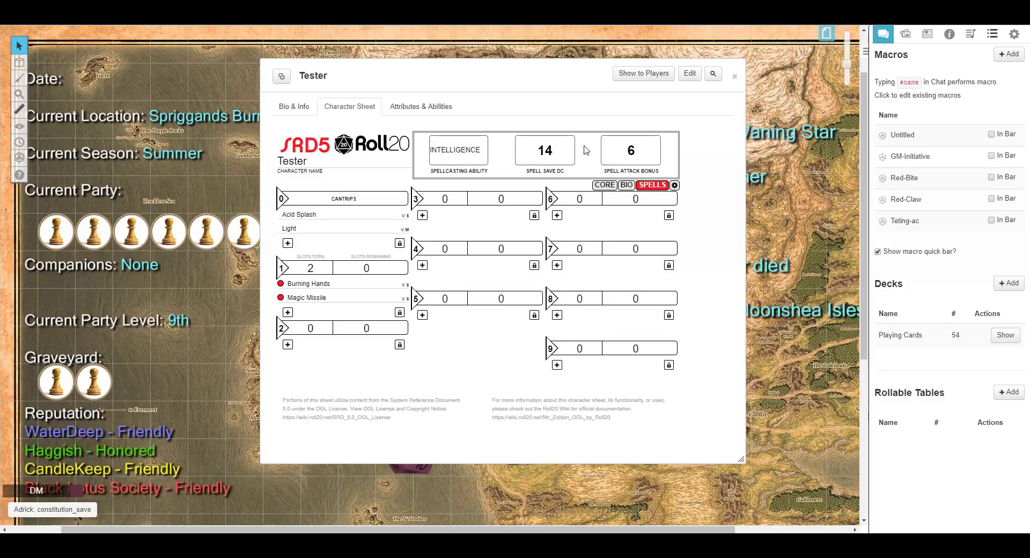
Add the character's initiative roll from the core sheet page to the macro quick bar.
left_click(295, 106)
left_click(346, 106)
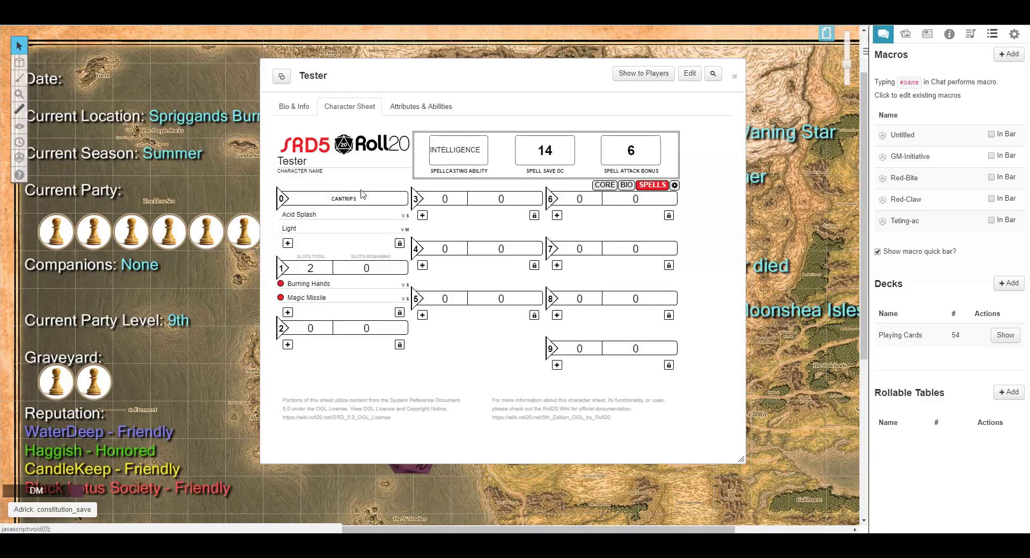
left_click(605, 185)
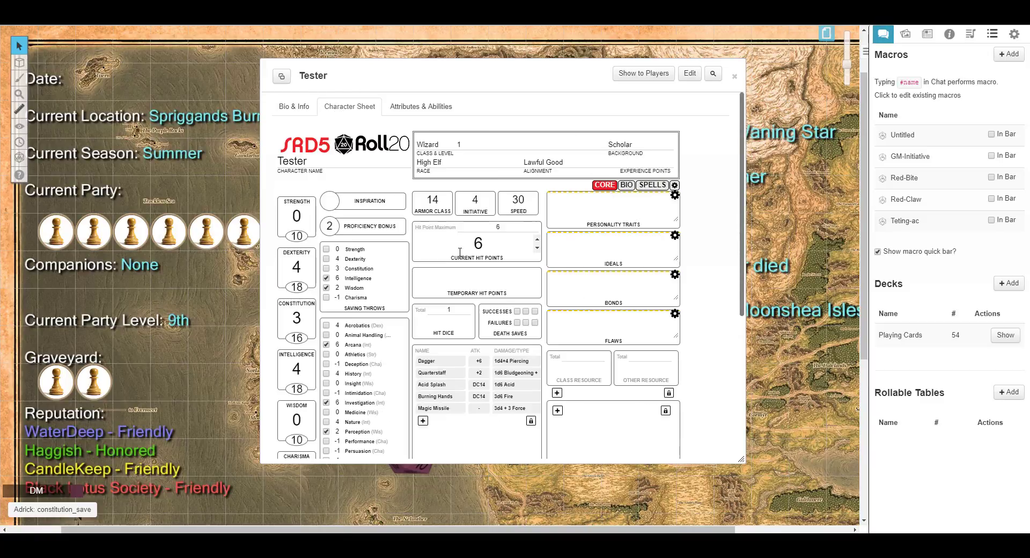
scroll(445, 273, "down", 3)
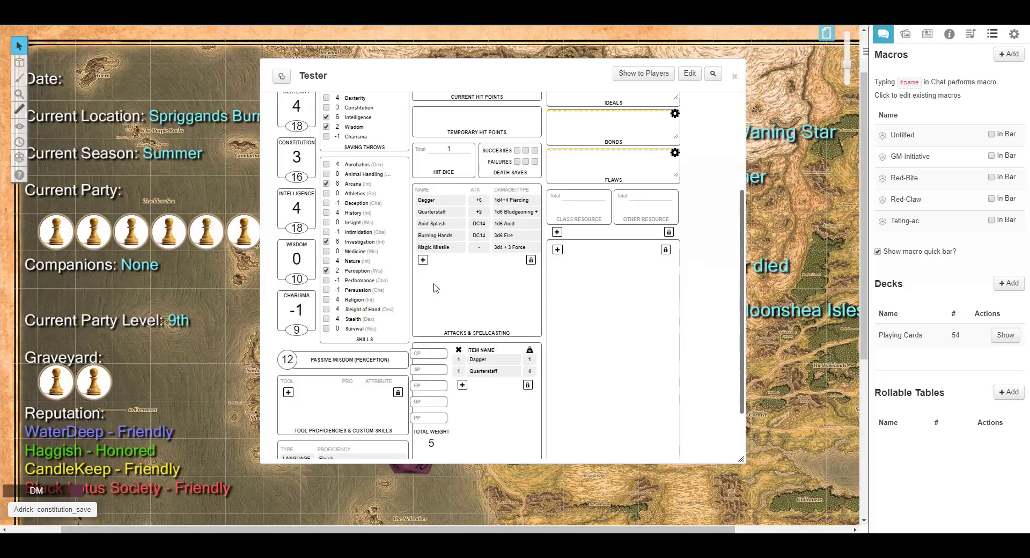
scroll(432, 268, "up", 3)
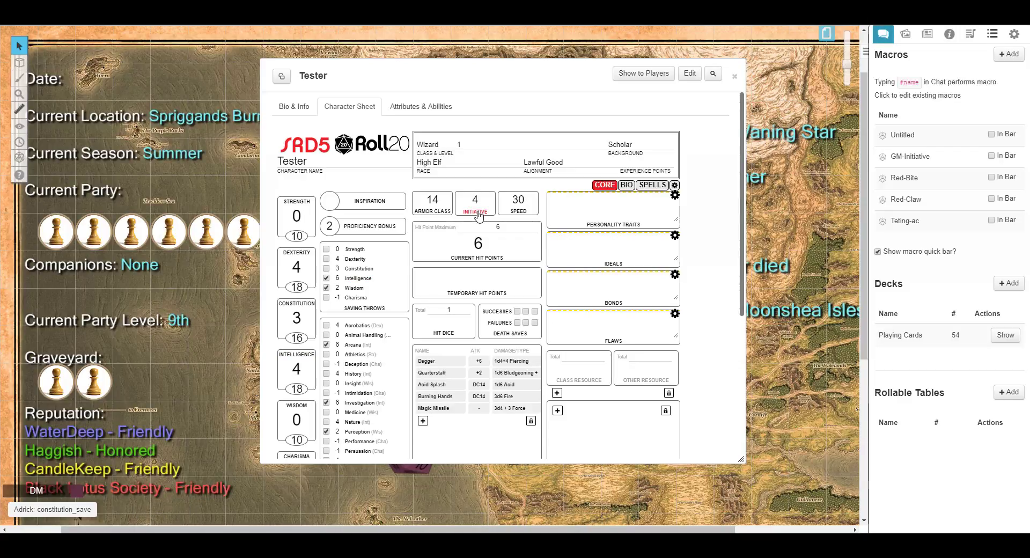
left_click_drag(476, 214, 91, 511)
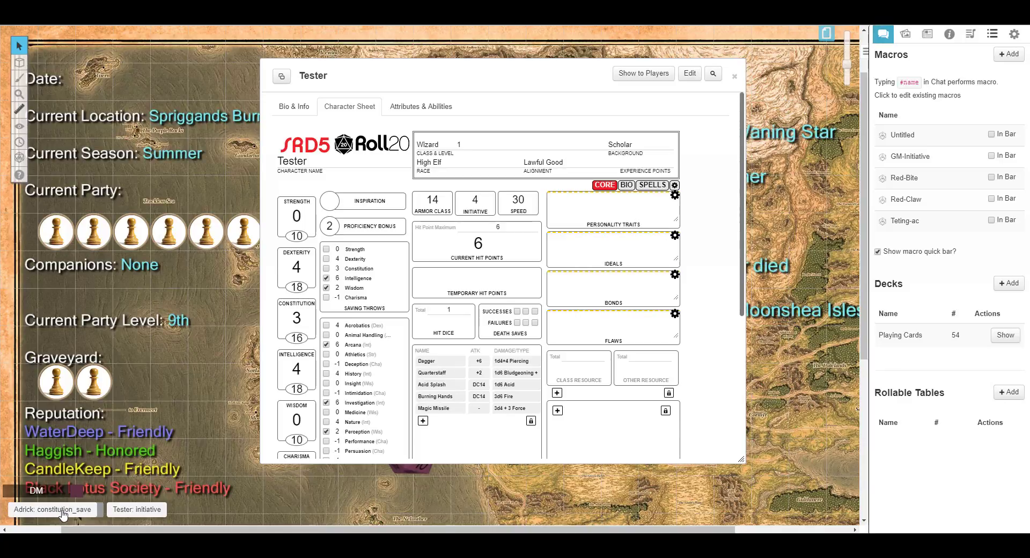
Rename the initiative quick-bar button to Init.
right_click(158, 513)
left_click(167, 487)
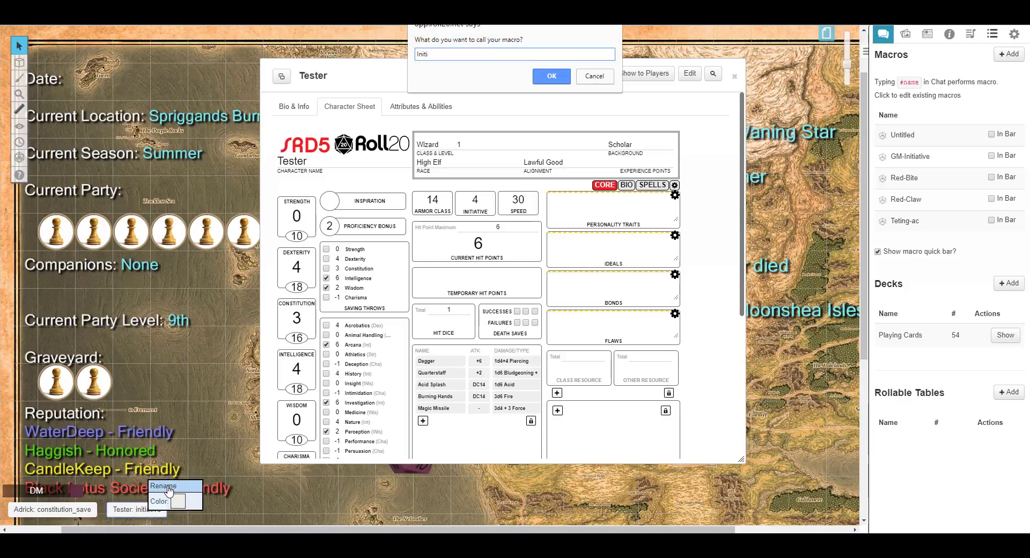
type("Initi")
key("BackSpace")
key("Return")
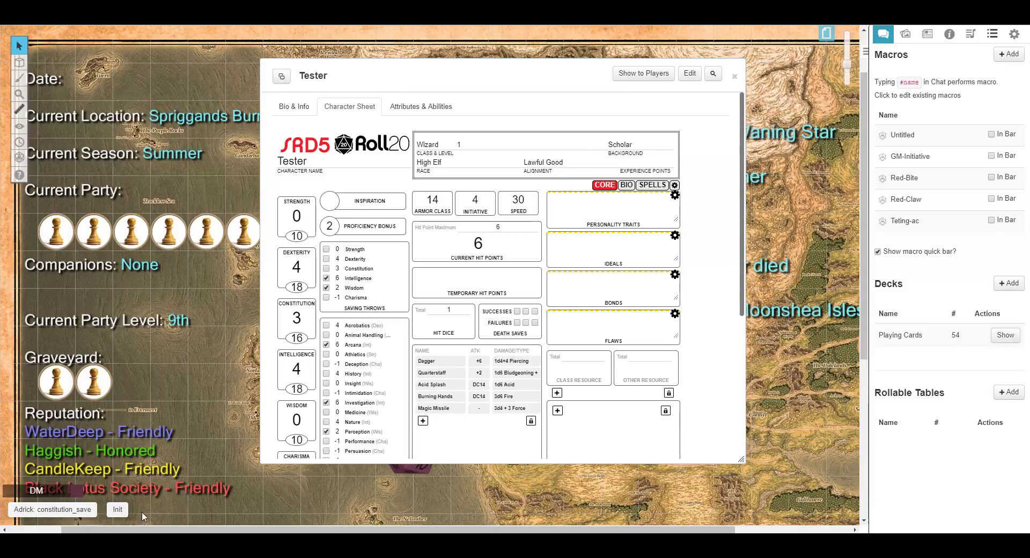
Roll initiative with the Init button and check the roll in the chat.
left_click(118, 510)
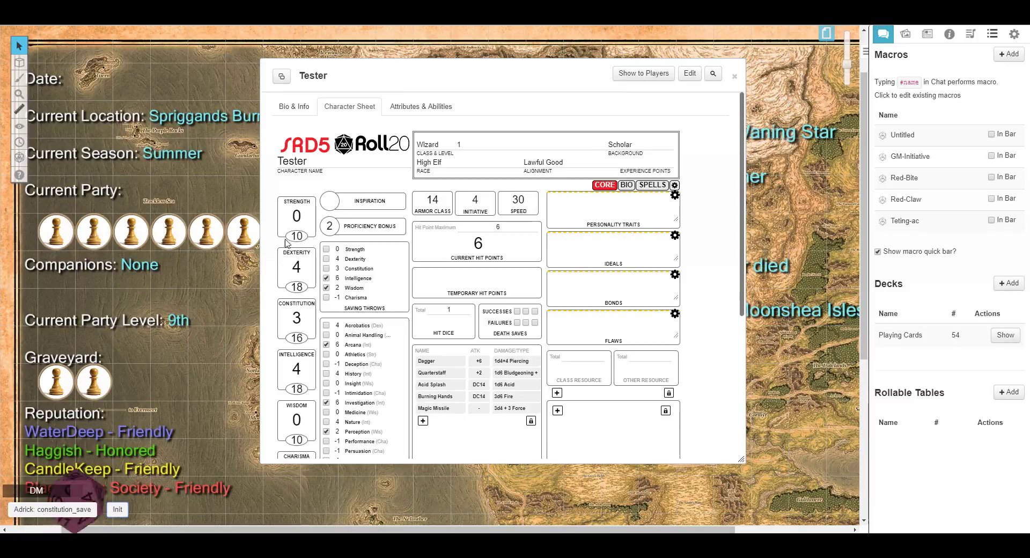
left_click_drag(537, 72, 613, 77)
left_click(883, 33)
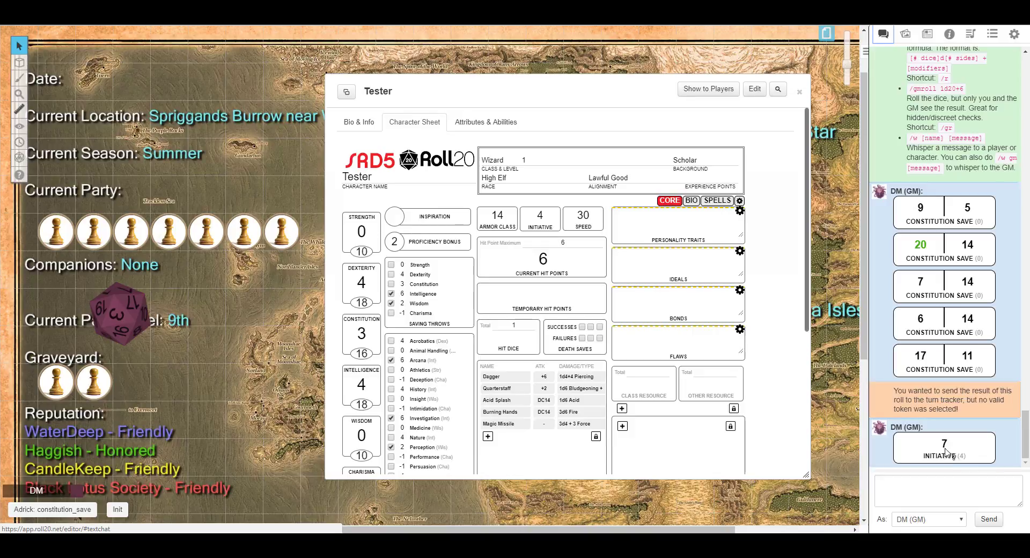
mouse_move(946, 447)
Open the Untitled macro for editing and close it without changes.
left_click(1014, 34)
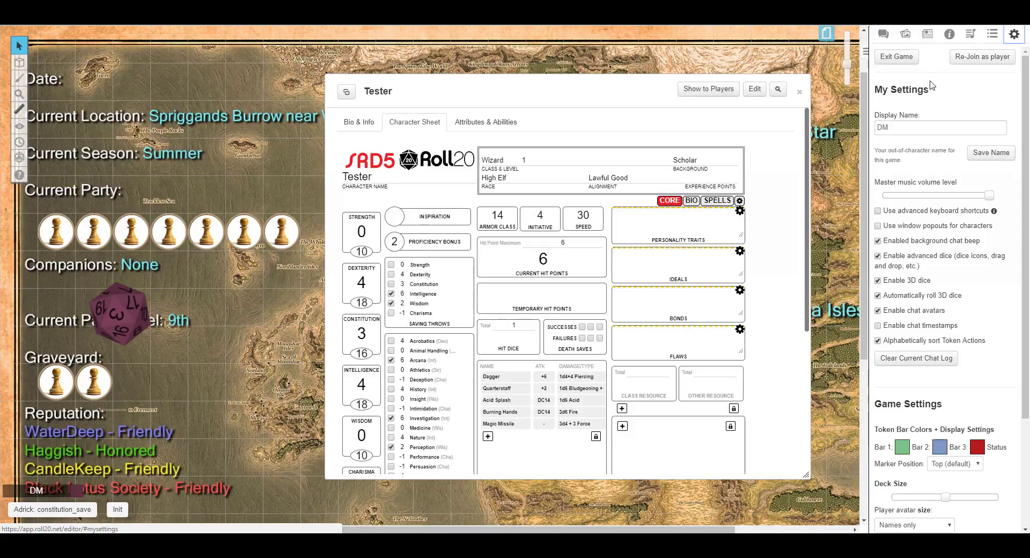
left_click(992, 34)
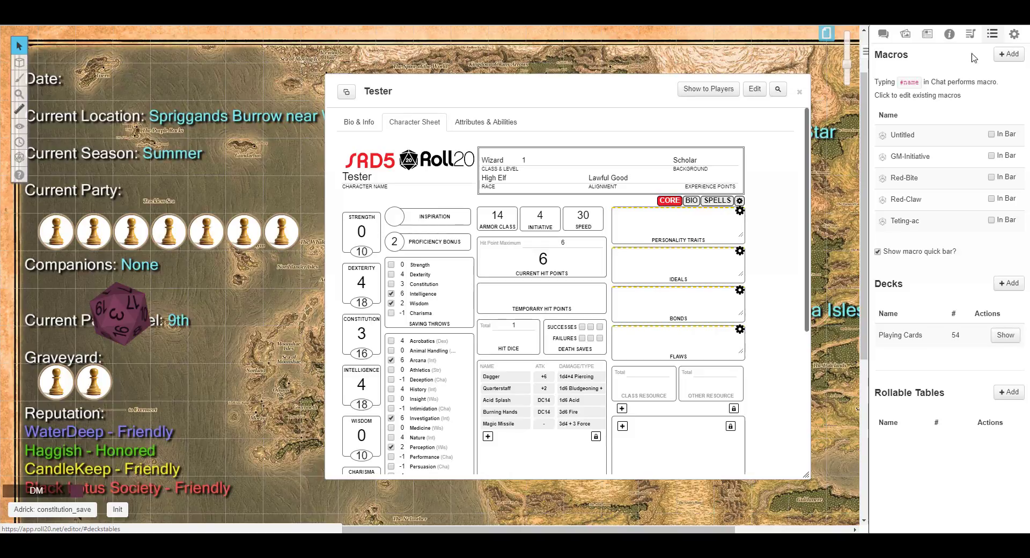
left_click(902, 137)
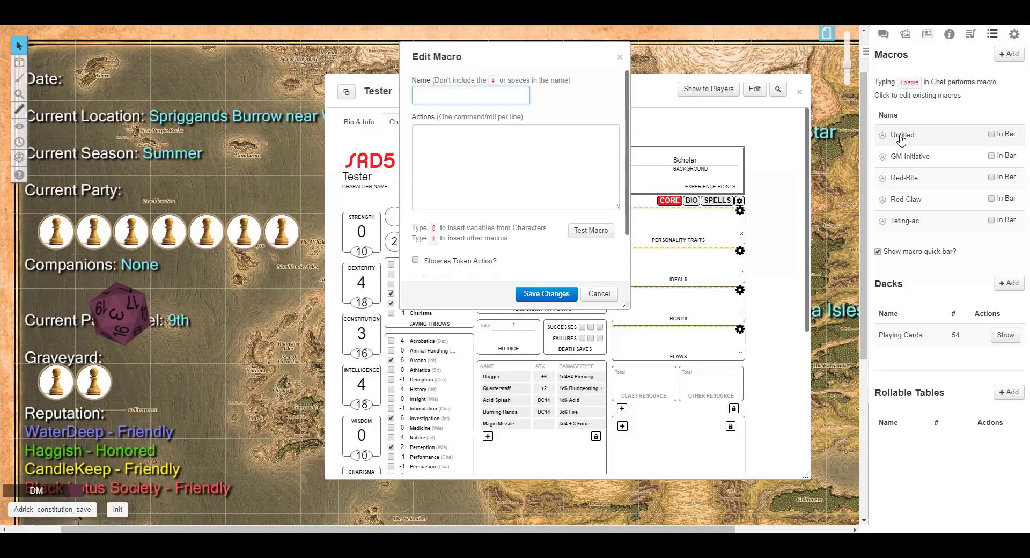
left_click(620, 57)
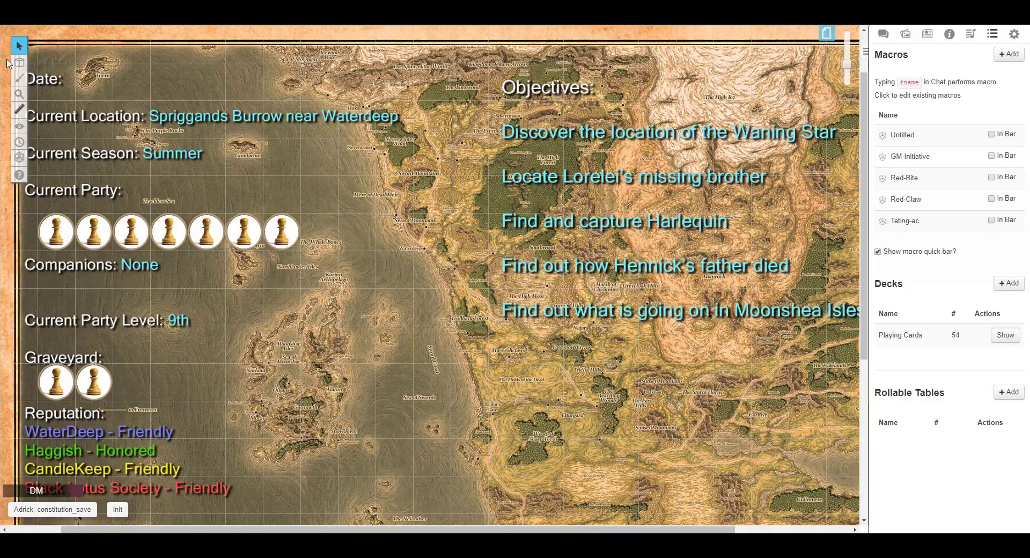
Select the party tokens on the map to view their token action buttons.
mouse_move(20, 64)
left_click(59, 92)
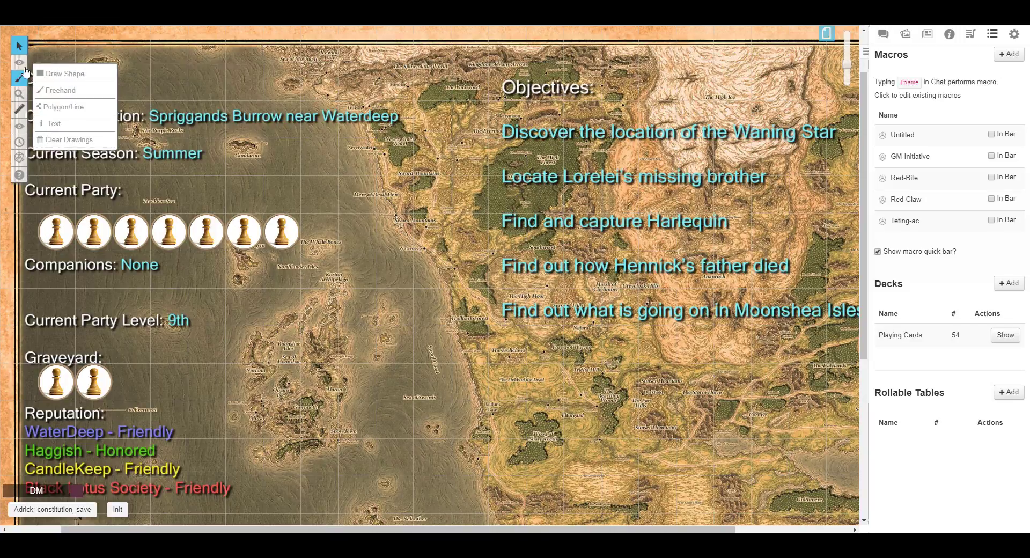
mouse_move(20, 63)
left_click(53, 59)
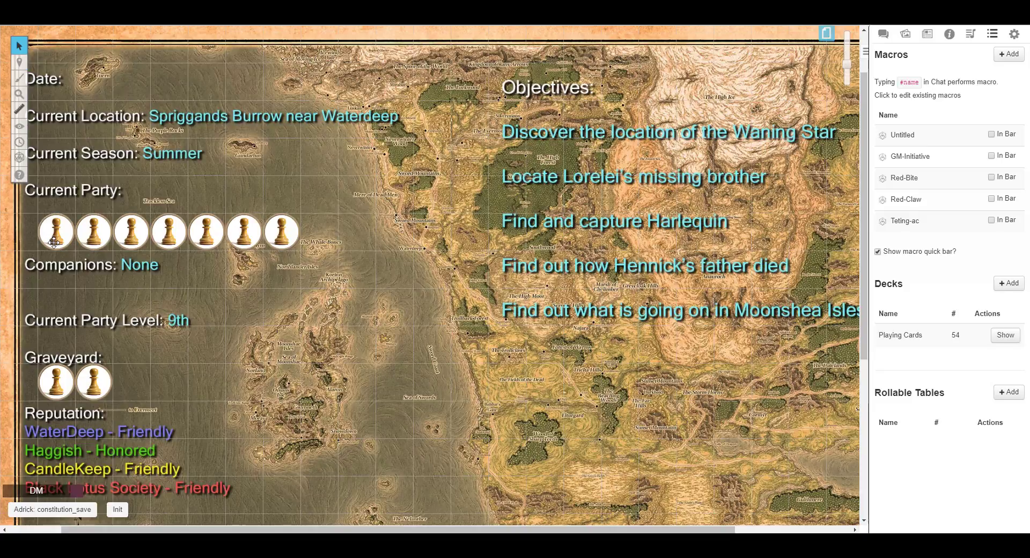
left_click(56, 231)
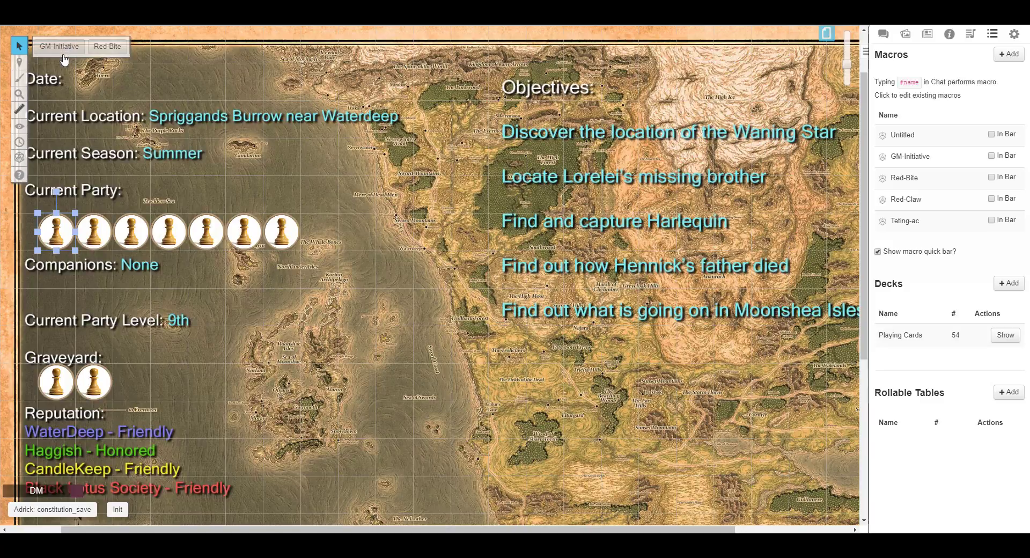
left_click(88, 225)
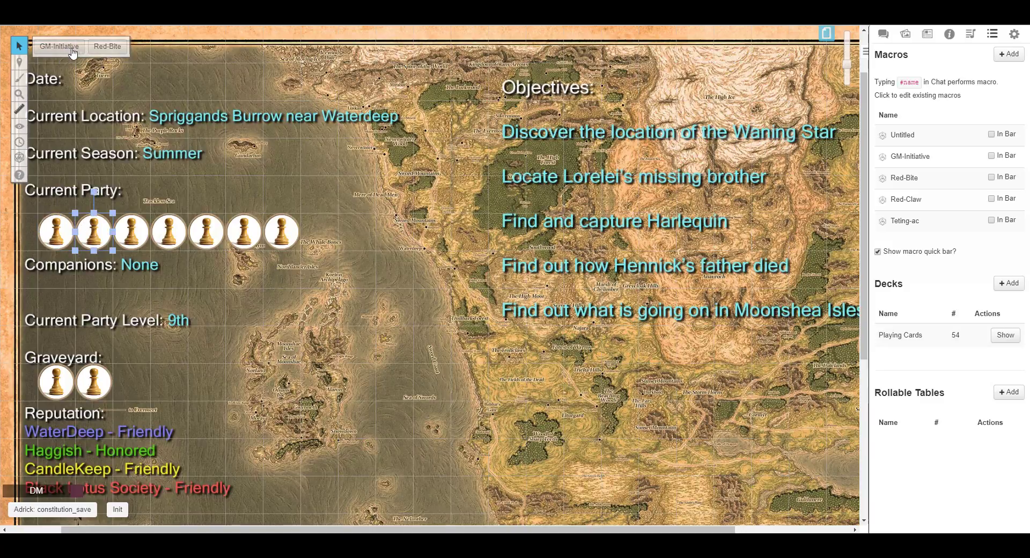
left_click(60, 240)
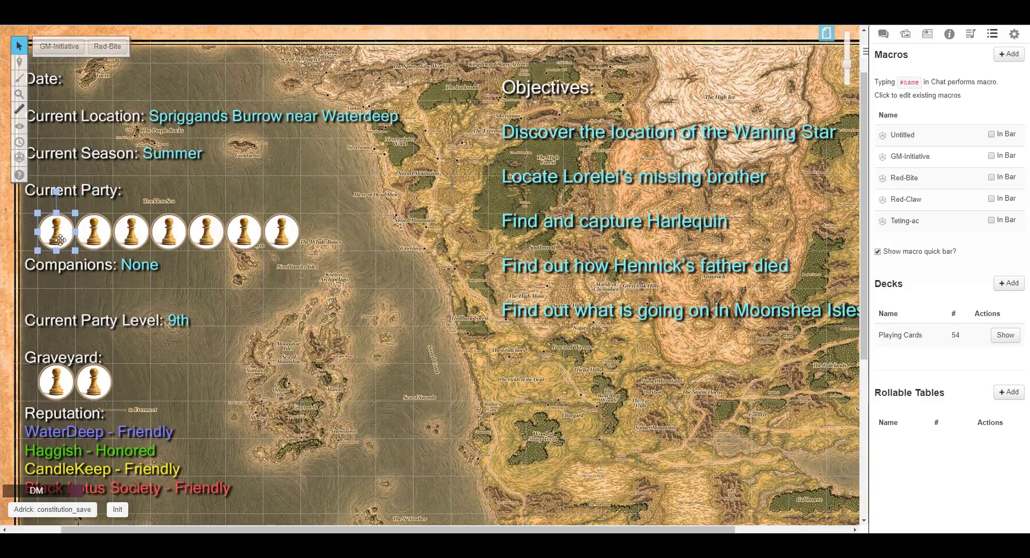
Roll initiative for the first two party tokens with the GM-Initiative quick-bar button.
left_click(59, 46)
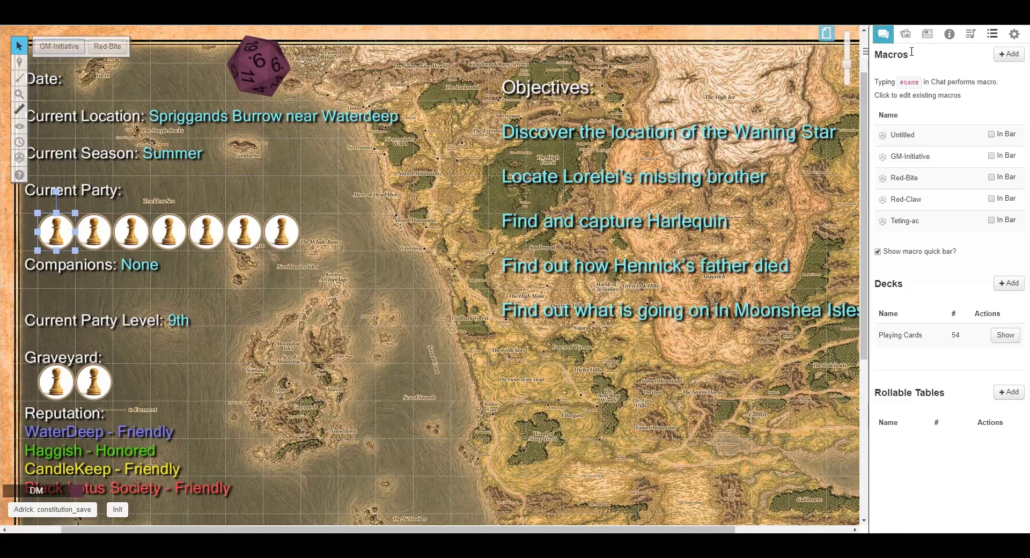
left_click(883, 35)
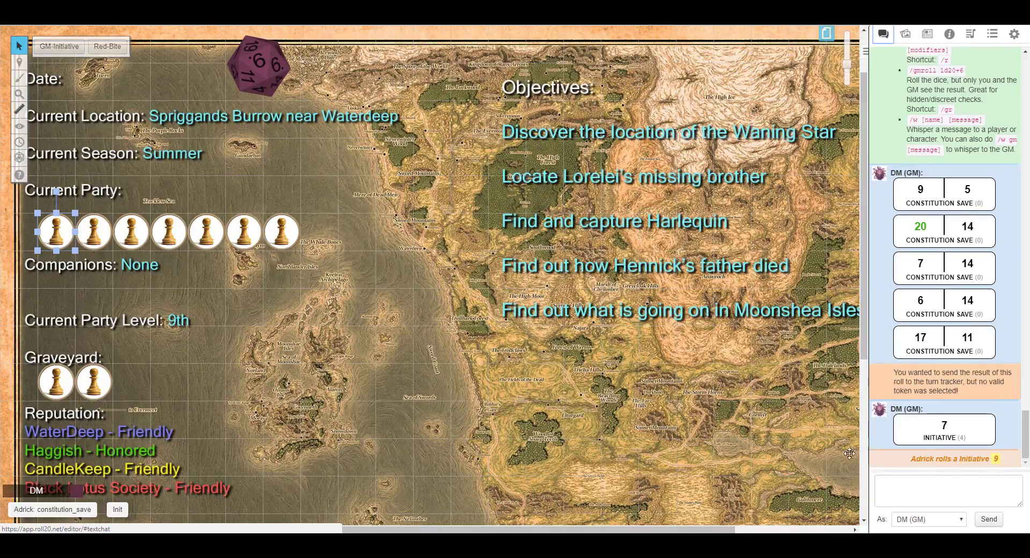
left_click(94, 230)
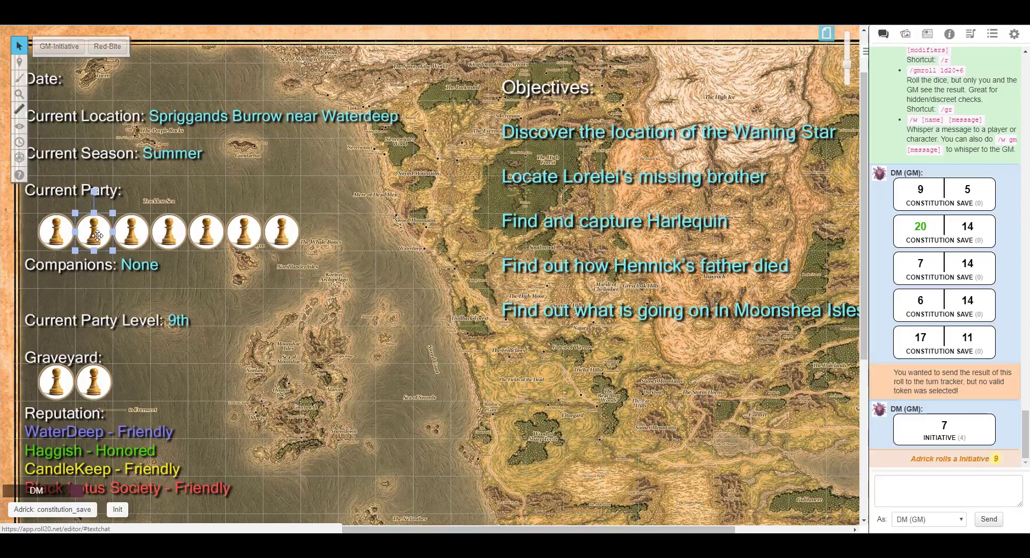
left_click(70, 49)
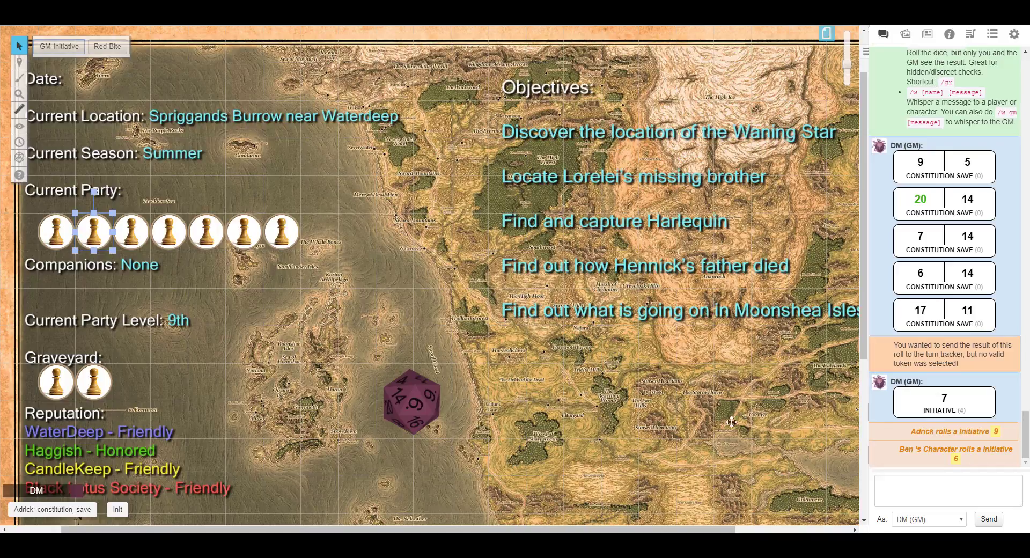
Open the Tester character's sheet from the journal.
left_click(927, 33)
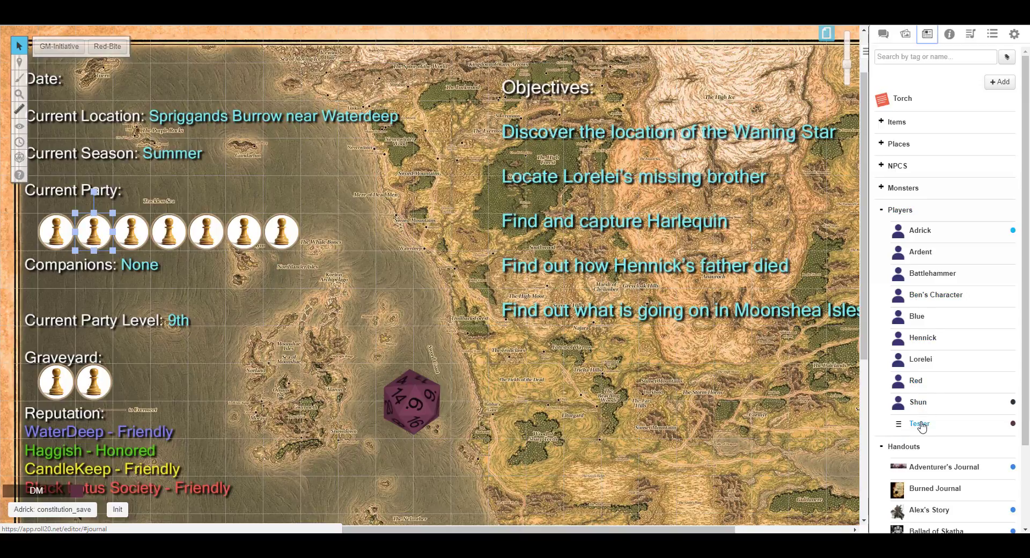
left_click(920, 424)
left_click_drag(520, 90, 464, 57)
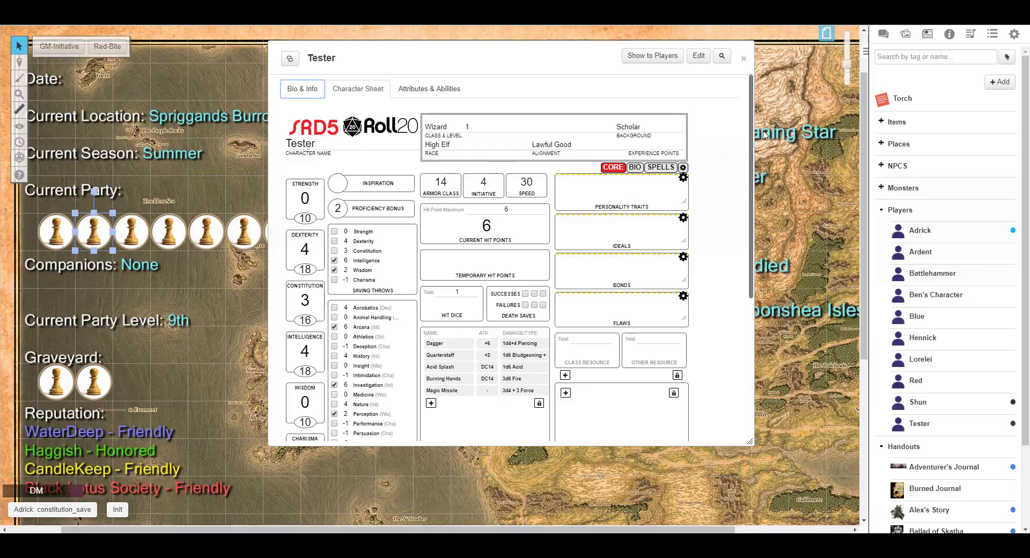
Open the GM-Initiative macro for editing.
left_click(992, 33)
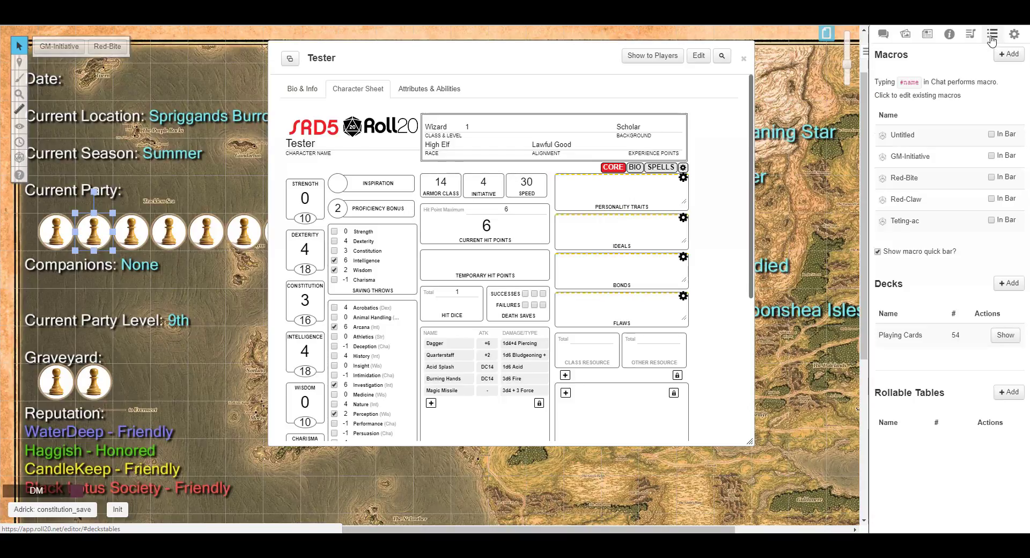
left_click(913, 156)
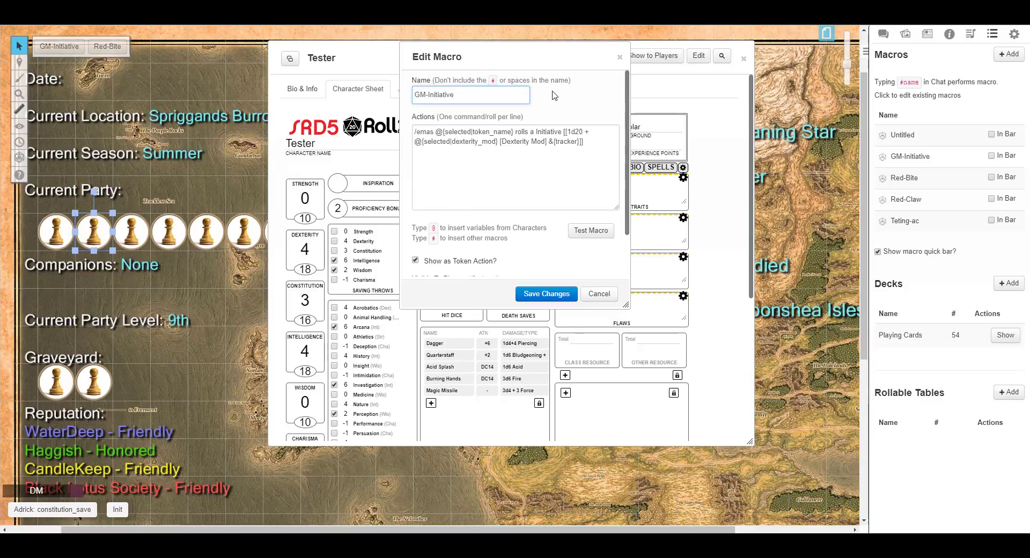
left_click_drag(567, 58, 873, 126)
left_click(304, 92)
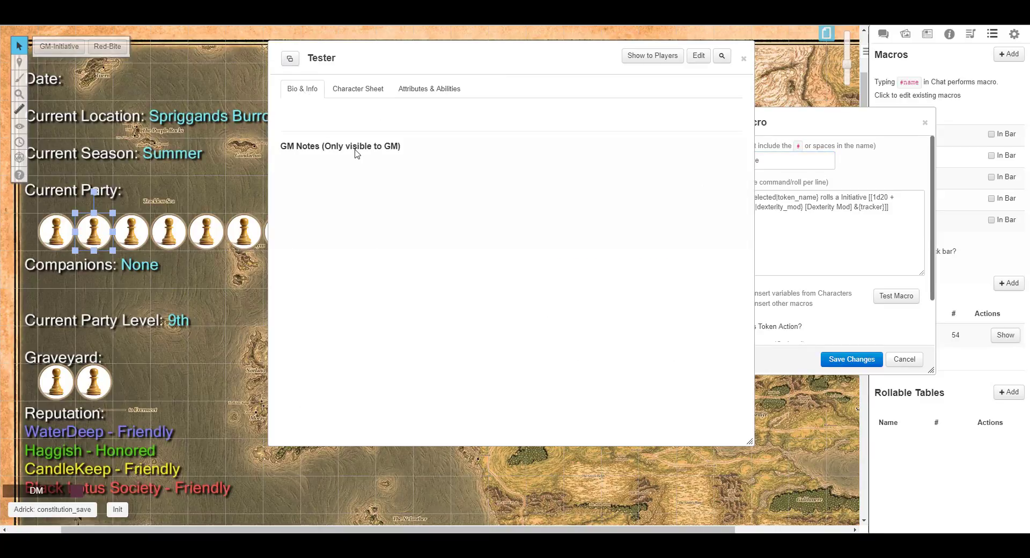
left_click(699, 57)
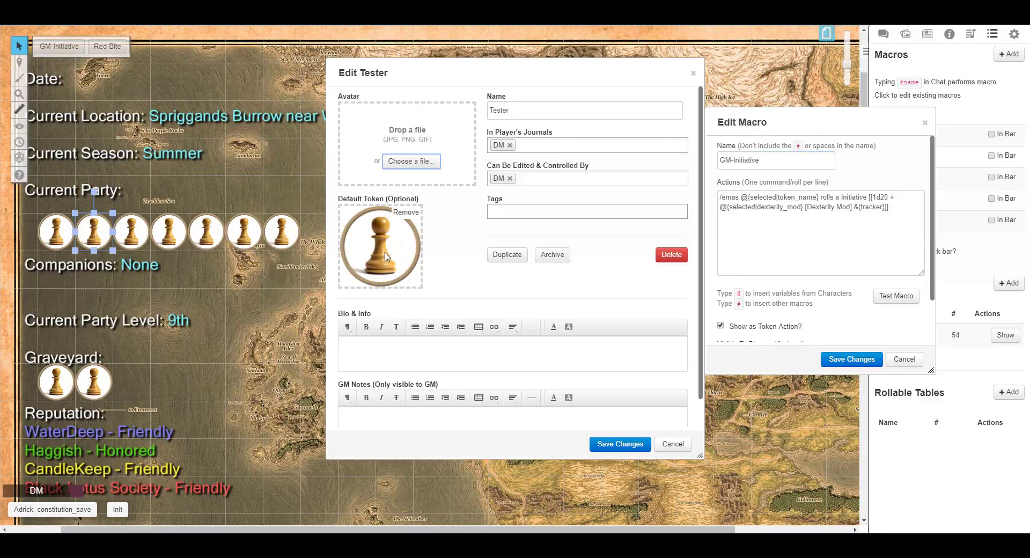
left_click(672, 444)
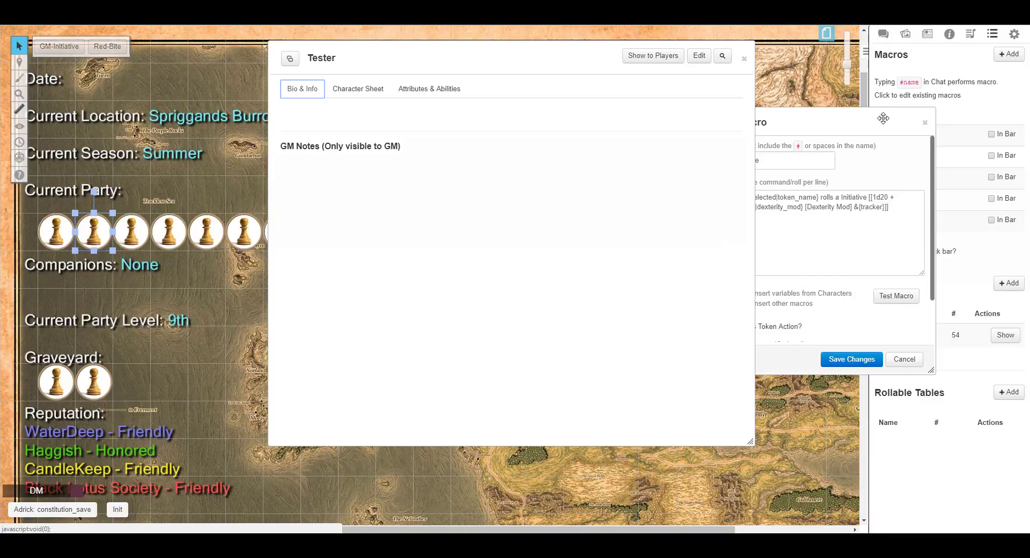
Place the Tester character on the map as a token and roll its initiative.
left_click(928, 35)
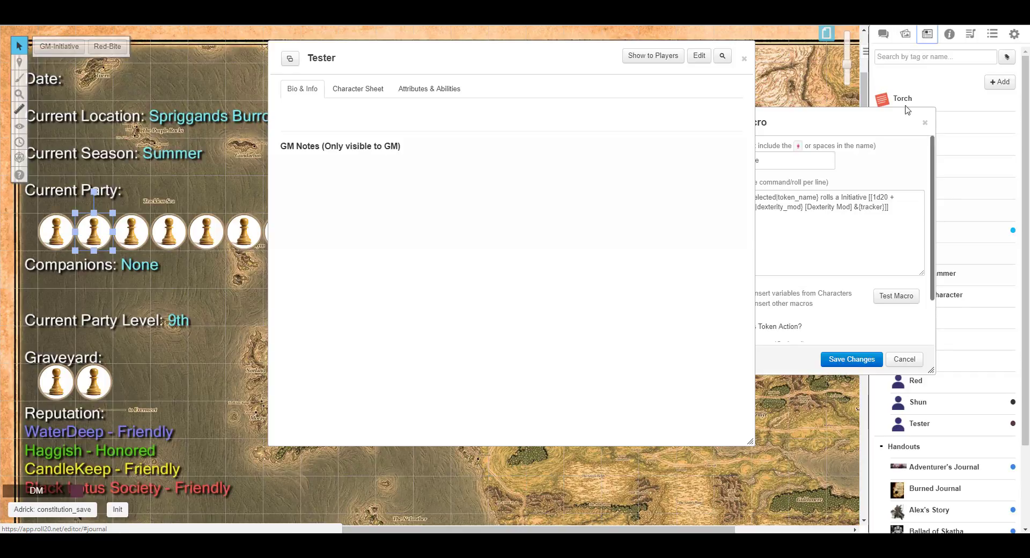
left_click_drag(882, 122, 787, 120)
left_click_drag(942, 429, 240, 310)
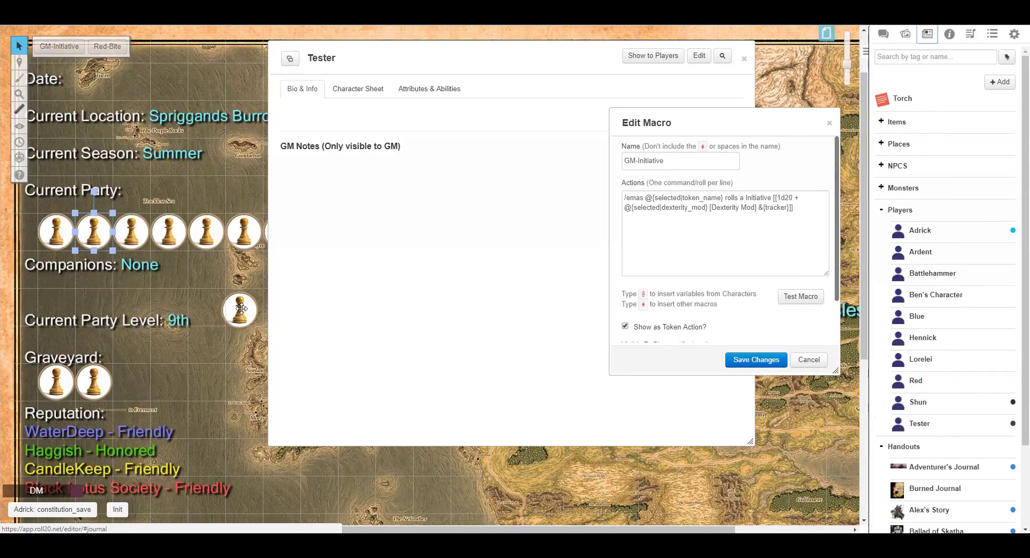
left_click(240, 310)
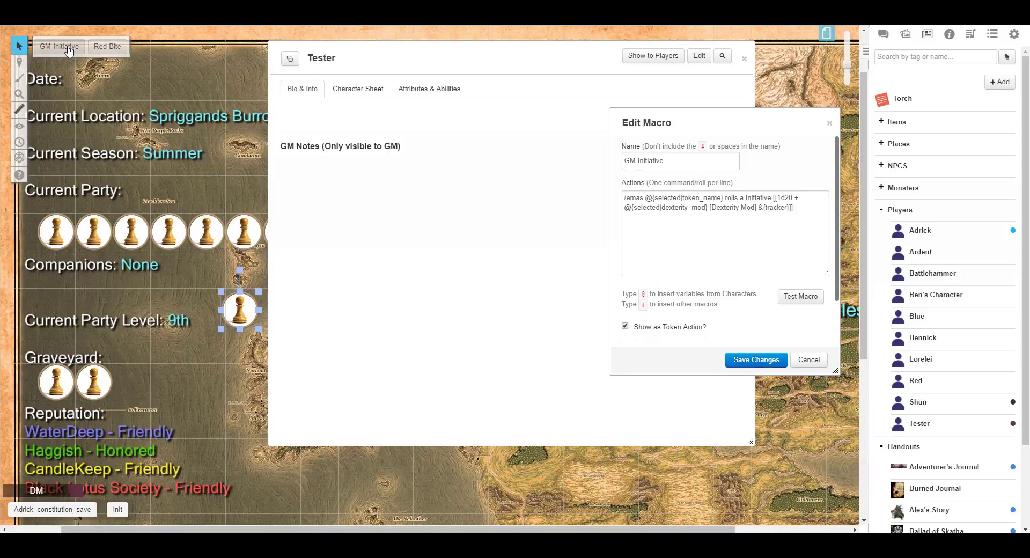
left_click(883, 36)
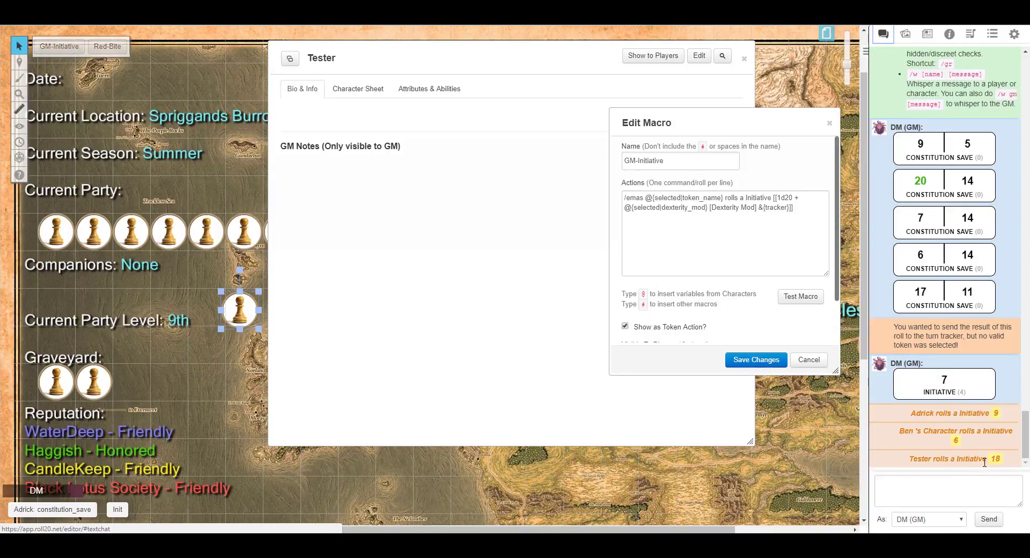
Close the GM-Initiative macro editor without saving changes.
left_click(418, 60)
left_click_drag(418, 60, 499, 75)
mouse_move(996, 463)
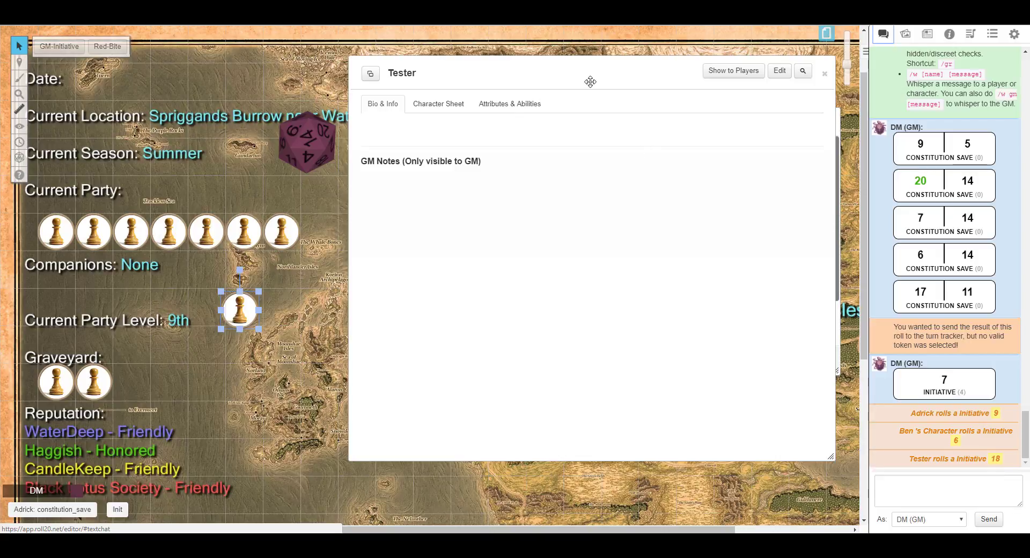
left_click_drag(590, 80, 349, 86)
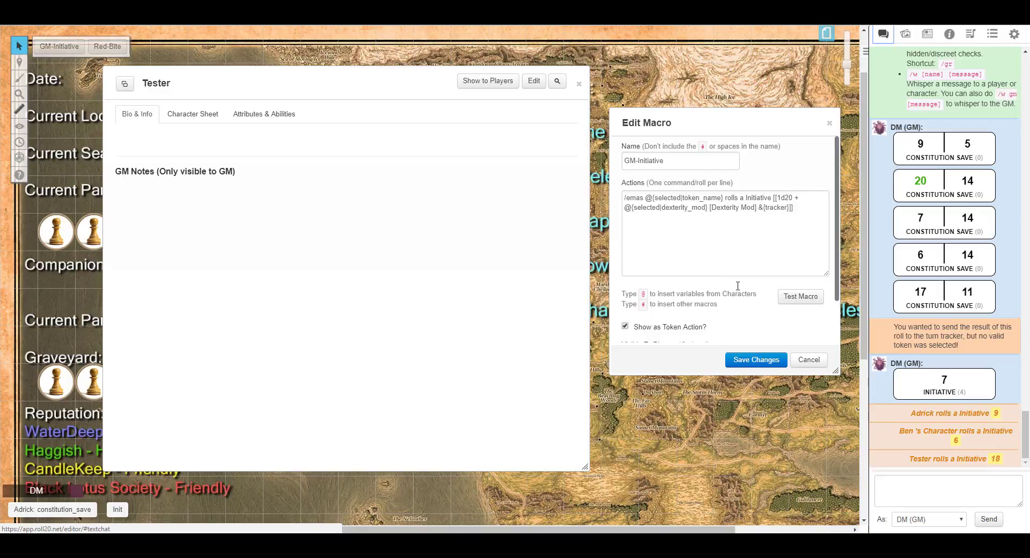
left_click(809, 360)
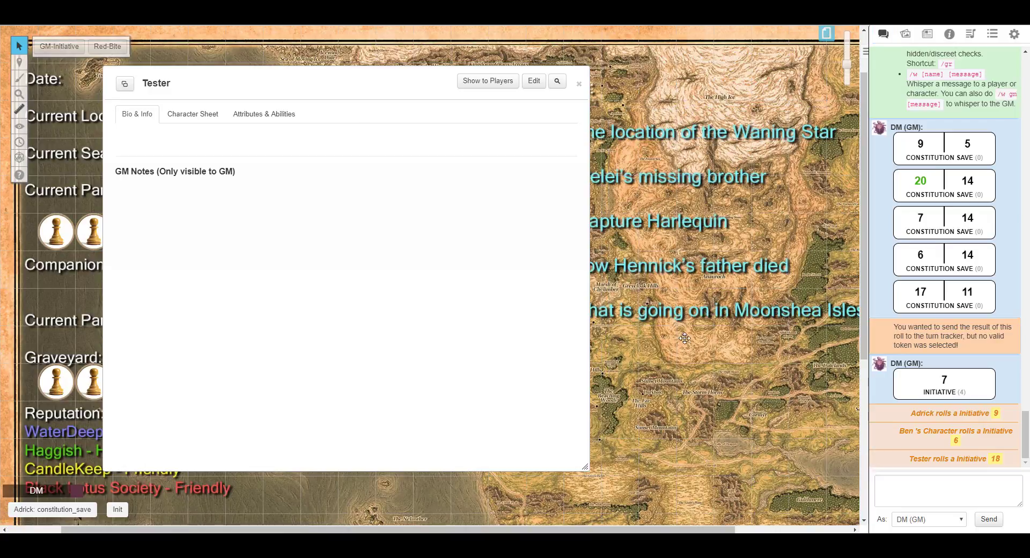
Add the Tester's Dagger attack to the macro quick bar as a button named Dagger.
left_click(193, 114)
left_click_drag(273, 72, 536, 44)
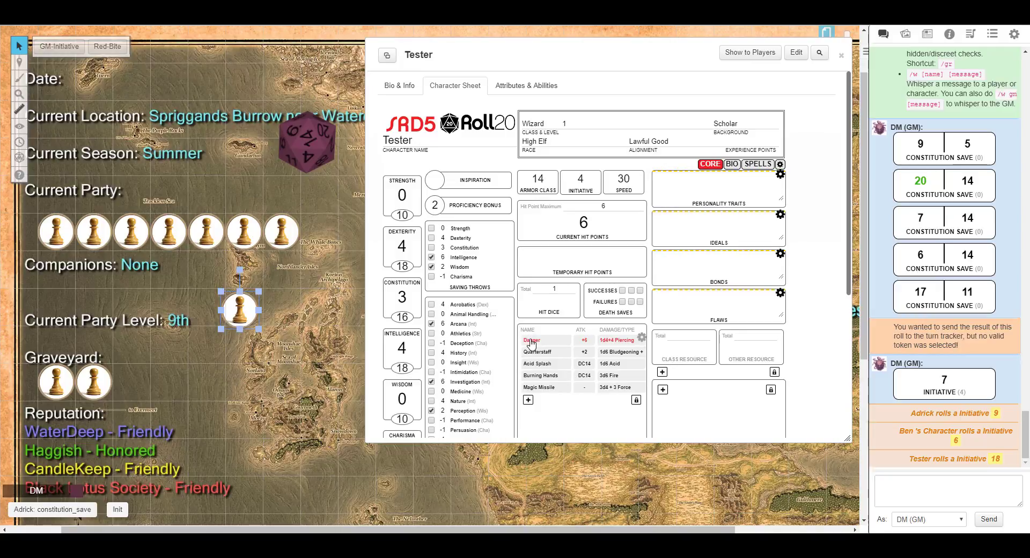
left_click_drag(531, 344, 119, 516)
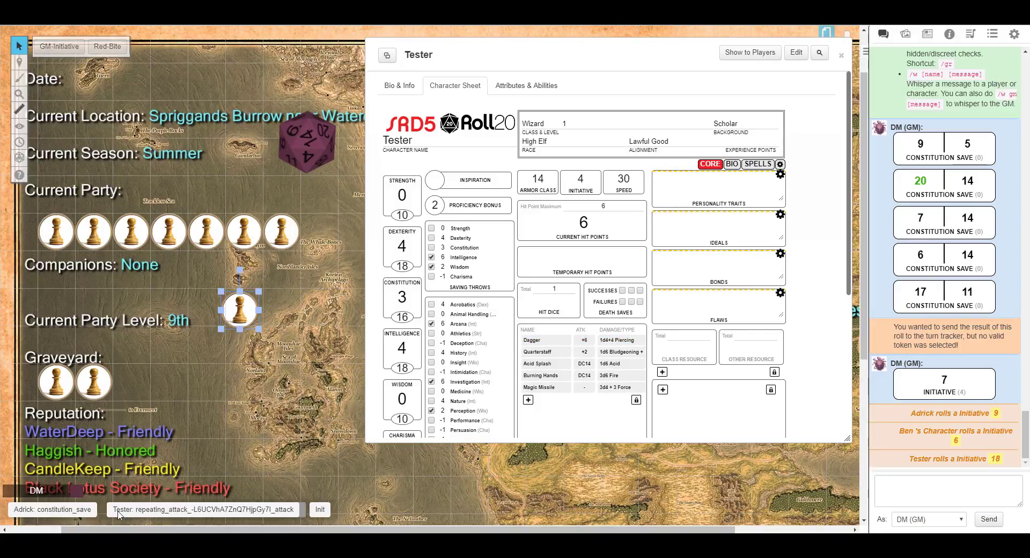
right_click(186, 516)
left_click(205, 485)
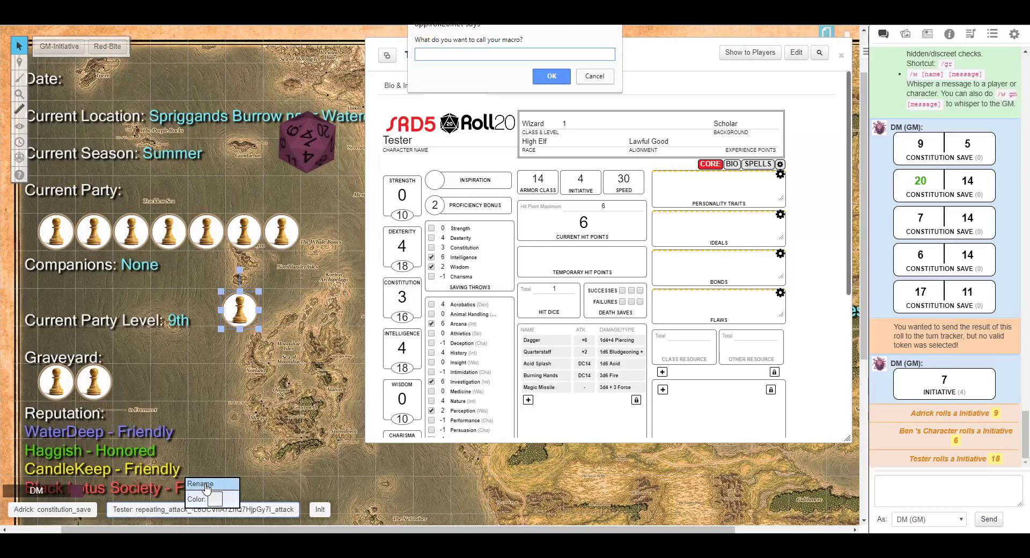
key("Return")
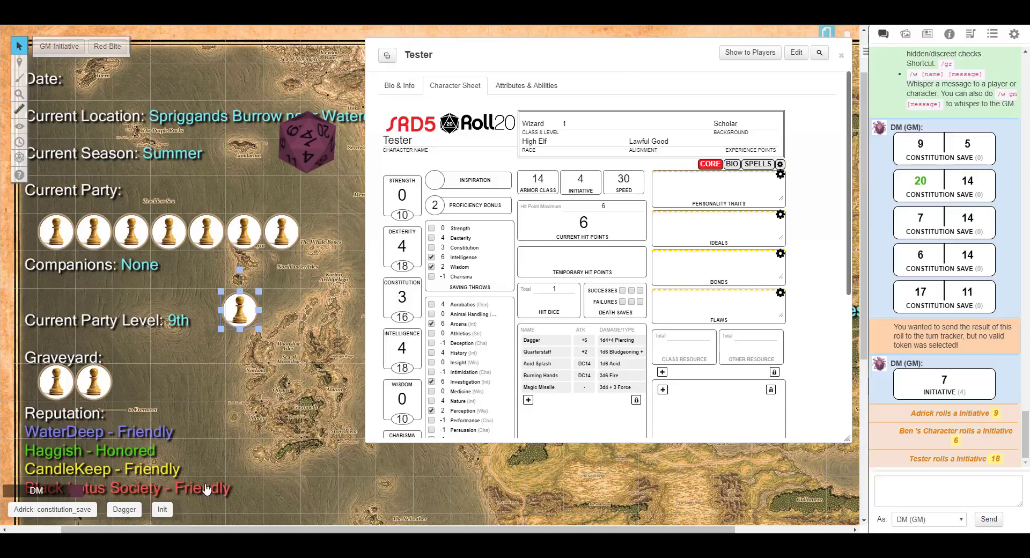
Roll the Dagger attack from the quick-bar button and from the character sheet.
left_click(126, 509)
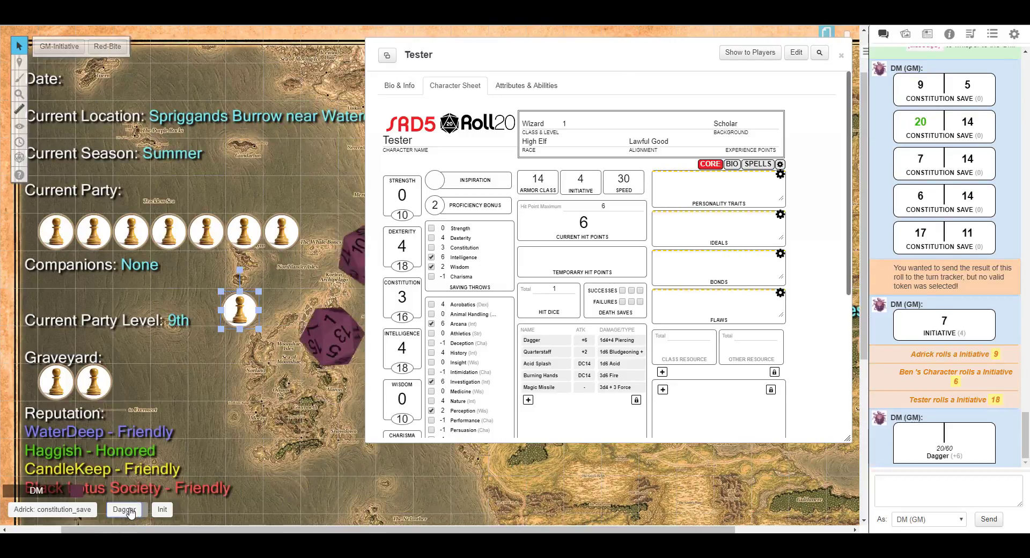
mouse_move(536, 63)
left_mouse_down()
mouse_move(595, 68)
mouse_move(555, 69)
left_mouse_up()
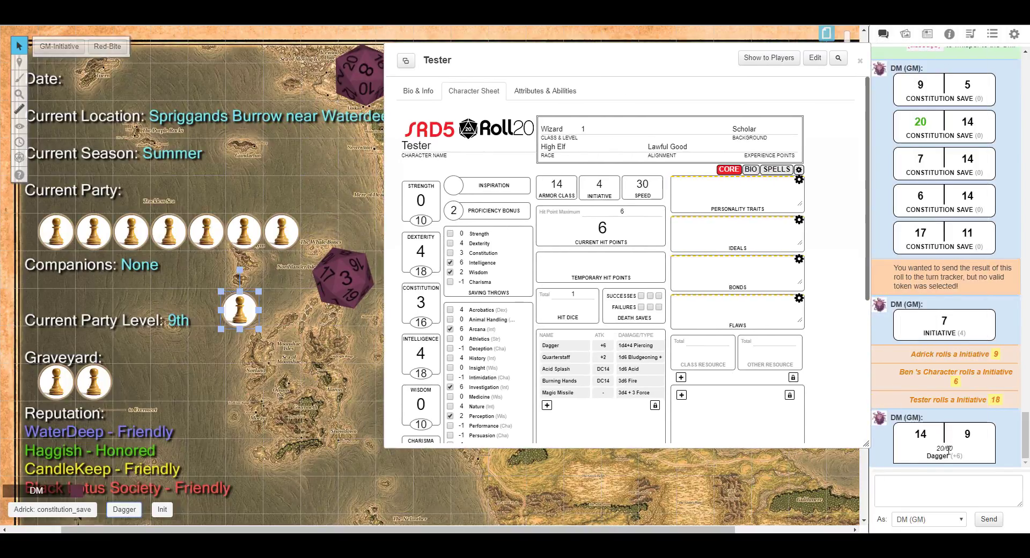
mouse_move(924, 440)
mouse_move(969, 436)
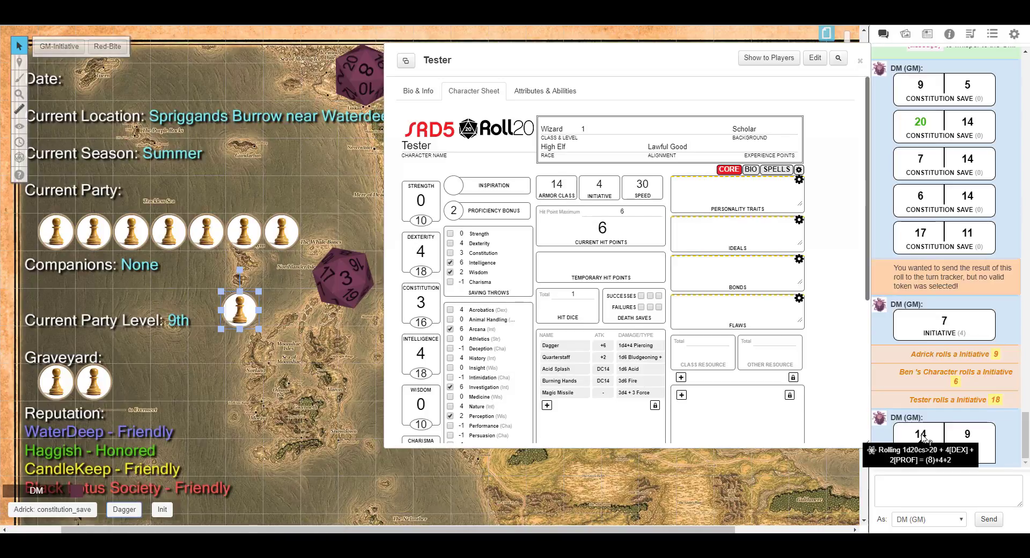
left_click(644, 349)
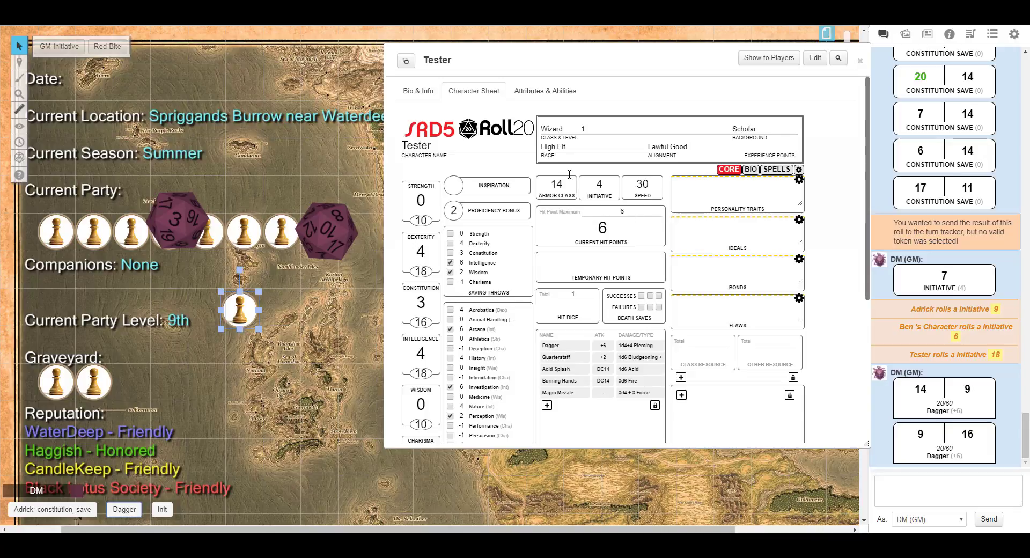
left_click_drag(601, 60, 526, 67)
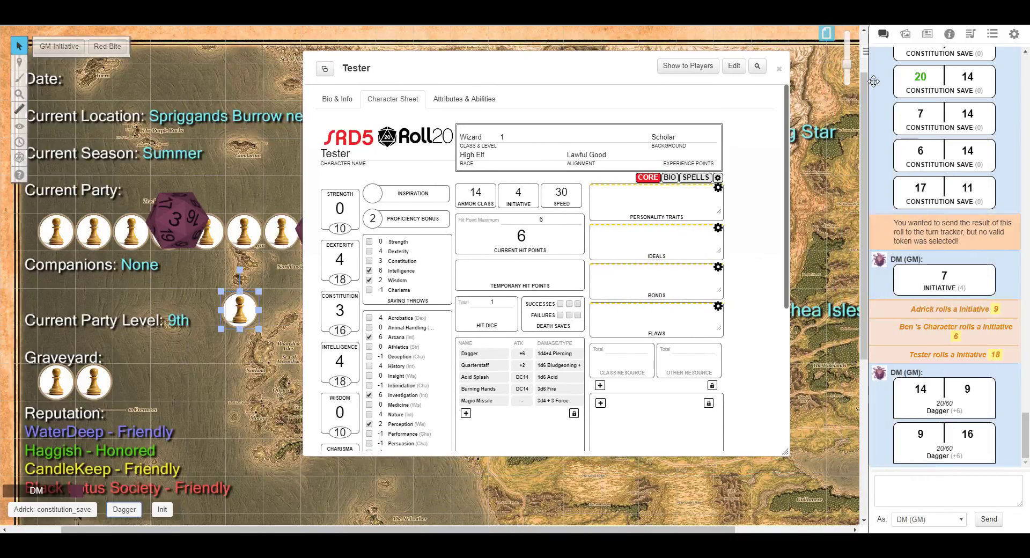
left_click(1013, 36)
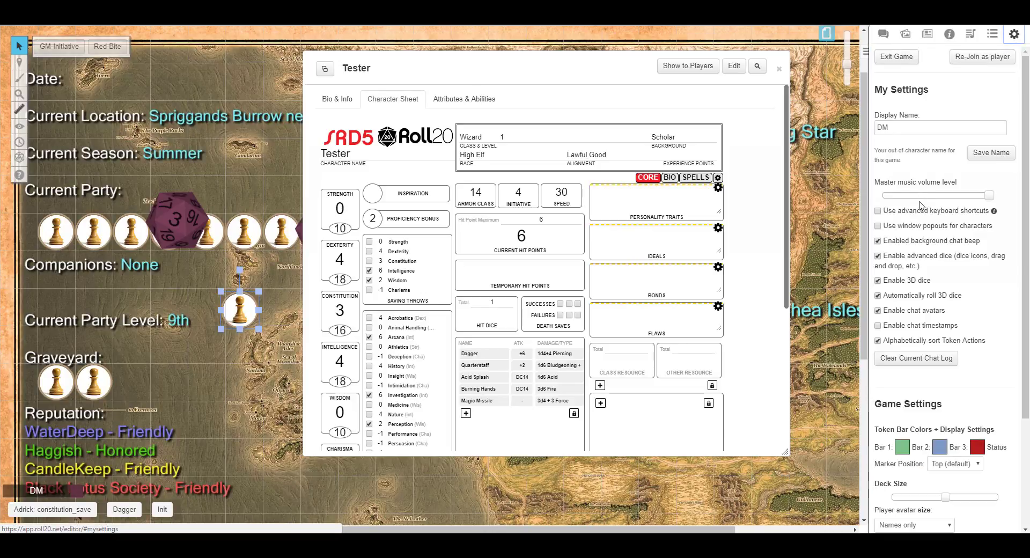
left_click(992, 35)
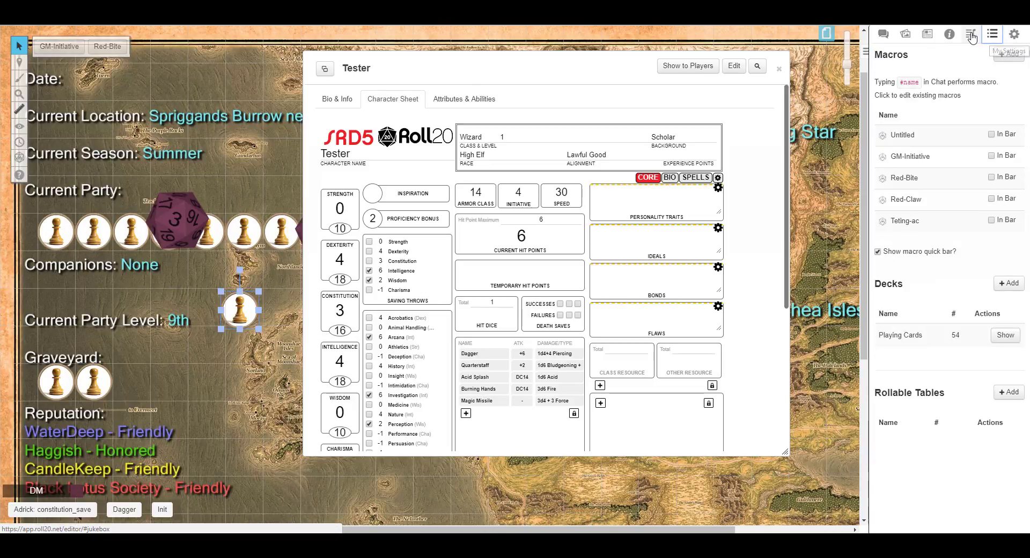
left_click(883, 34)
Set the sheet's auto damage roll option to Auto Roll Damage & Crit and return to the core page.
left_click(718, 178)
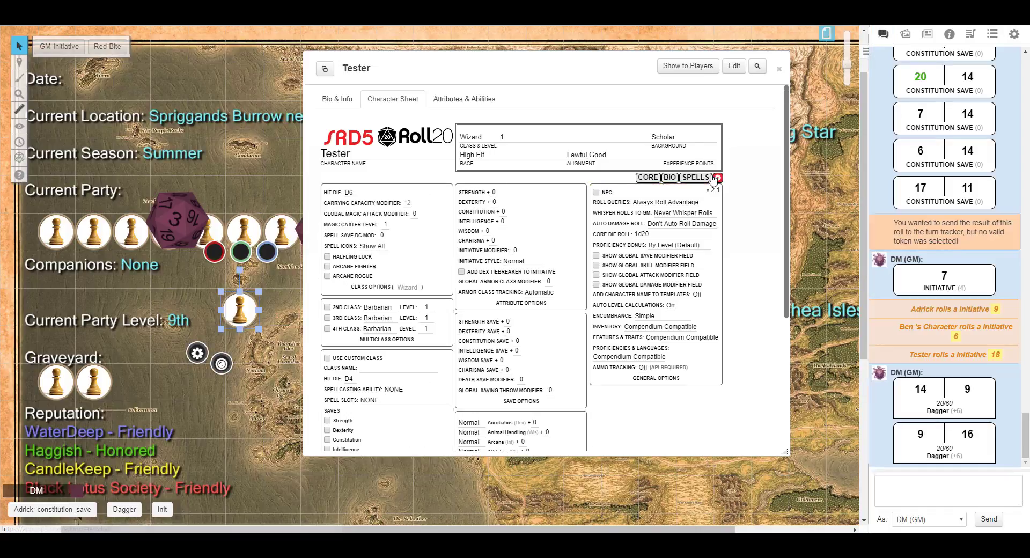
left_click(670, 225)
left_click(669, 243)
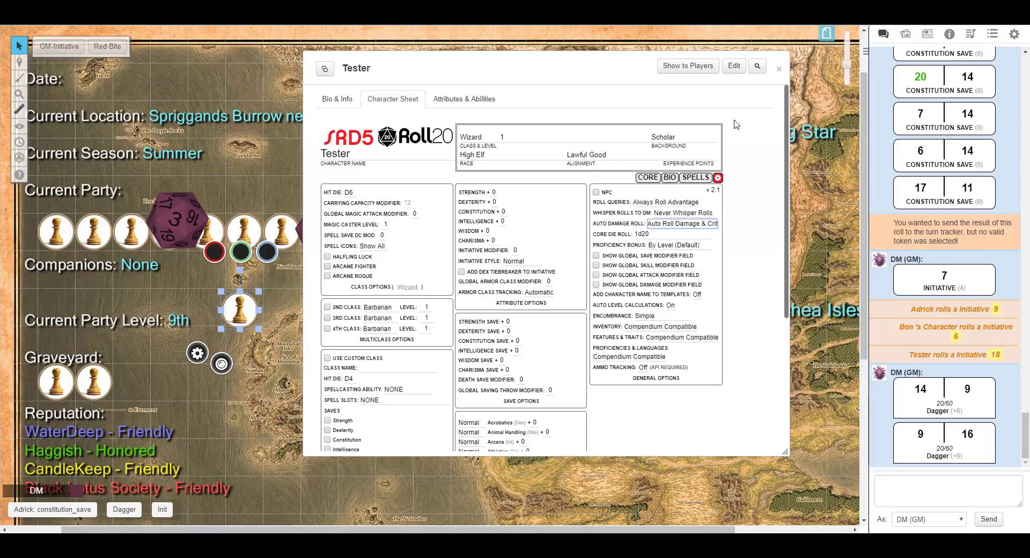
left_click(648, 179)
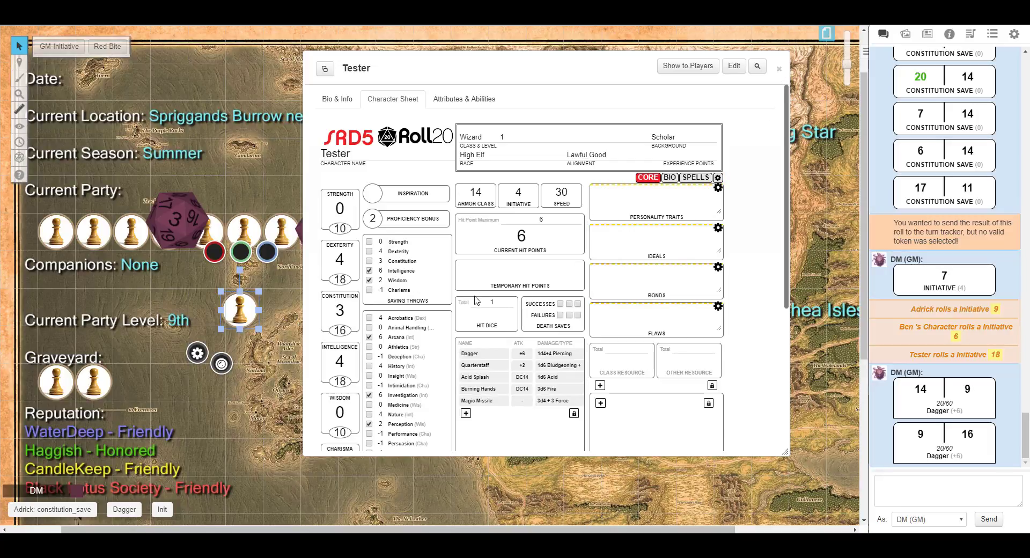
Roll the Dagger attack from the character sheet with automatic damage.
left_click(469, 354)
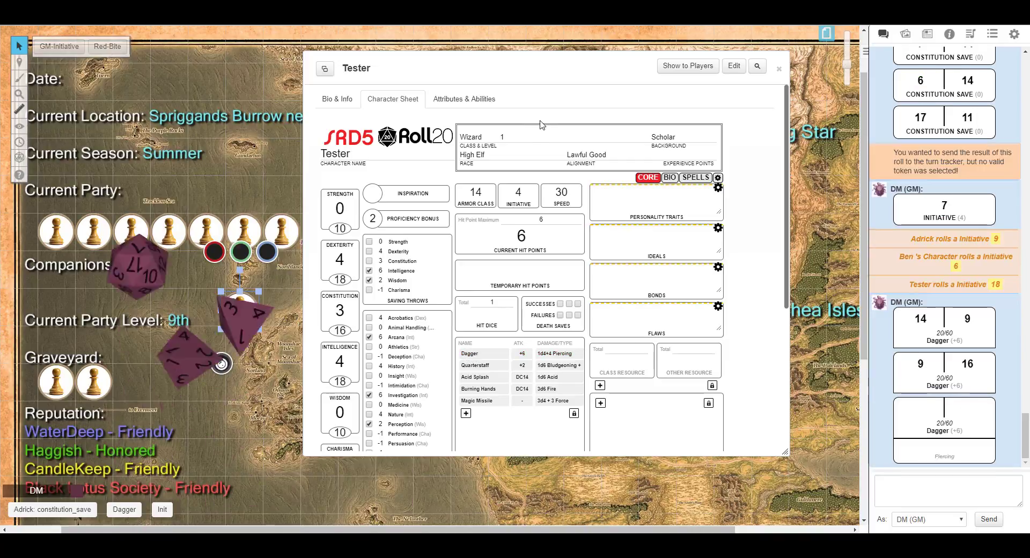
left_click_drag(524, 70, 582, 80)
mouse_move(921, 415)
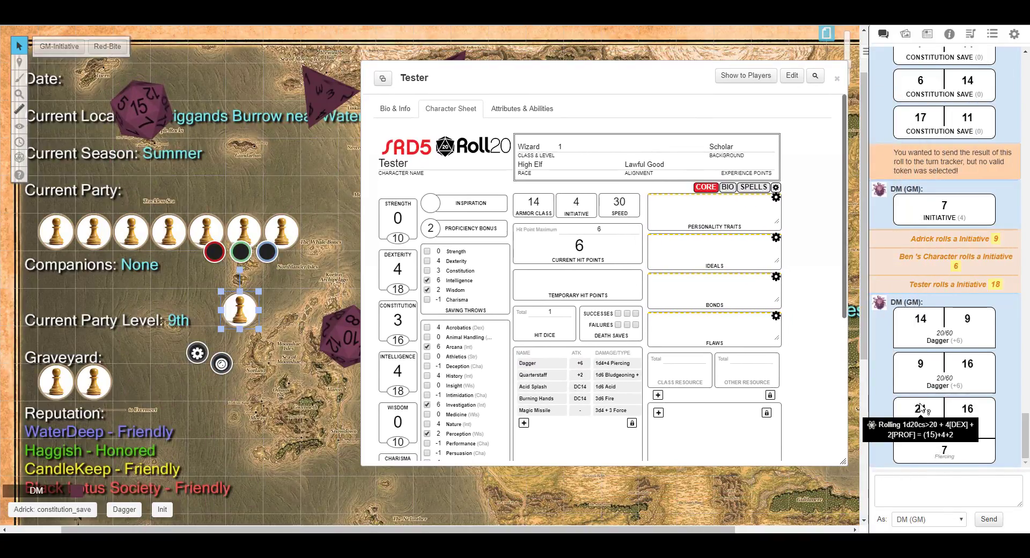
mouse_move(948, 454)
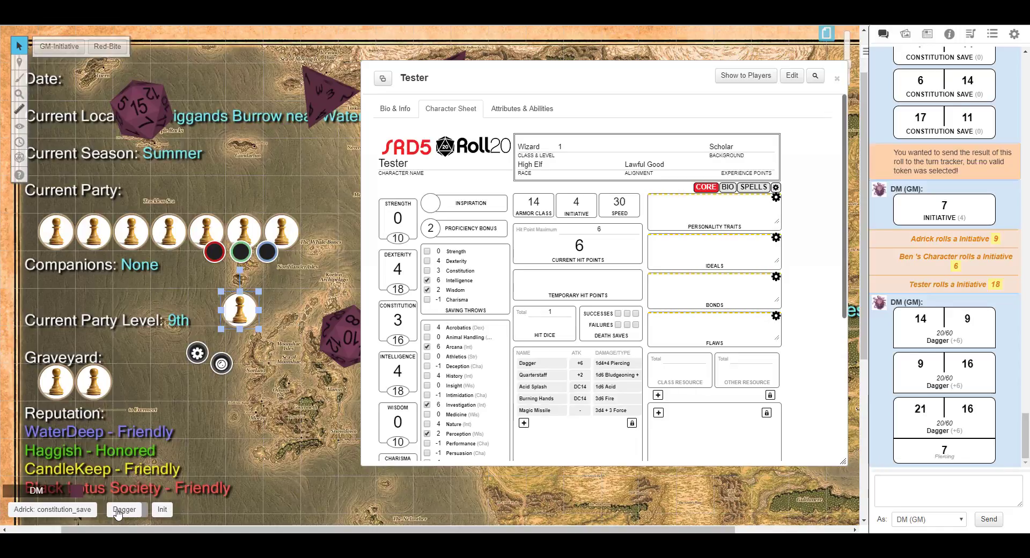
left_click(244, 410)
double_click(244, 411)
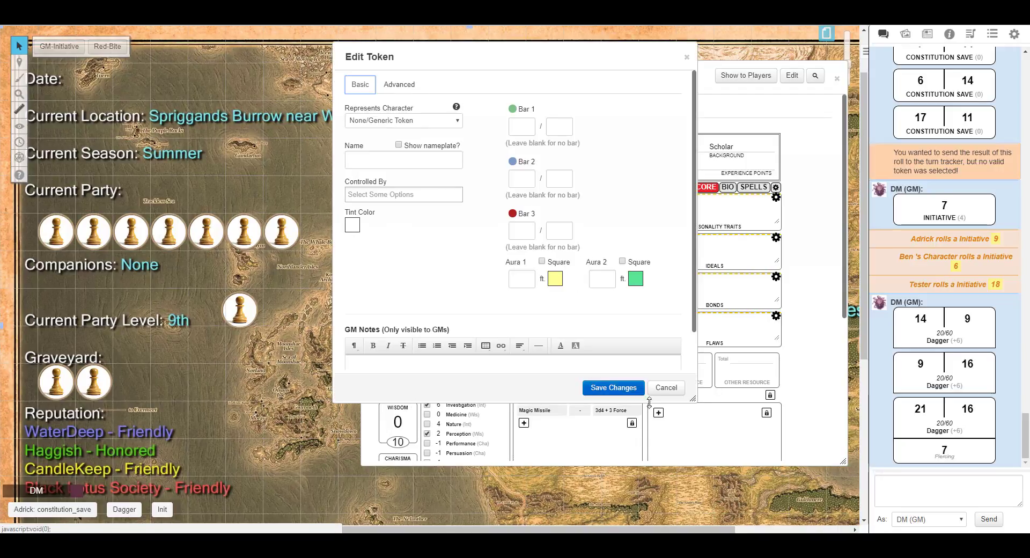
left_click(665, 387)
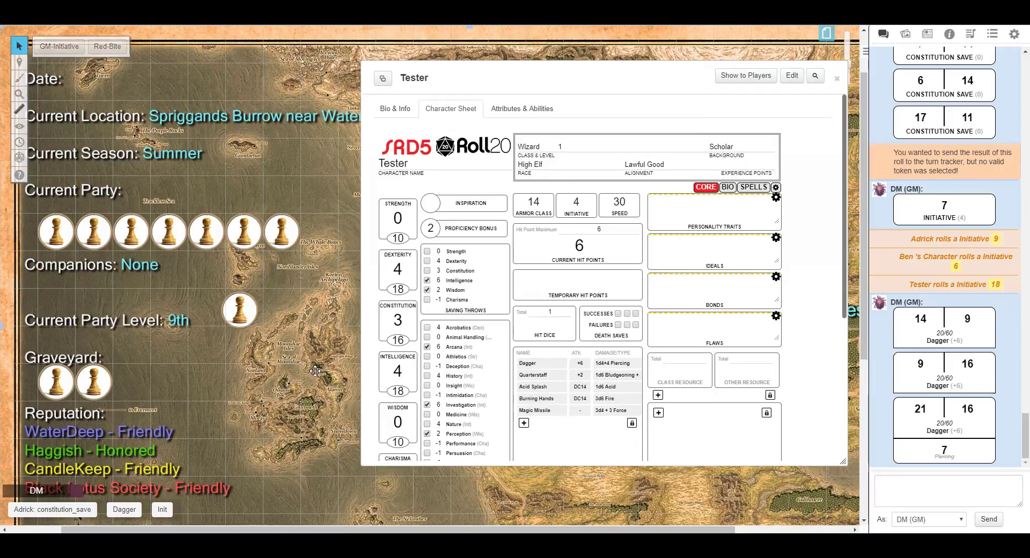
Roll the Dagger attack from its quick-bar button.
left_click_drag(663, 79, 621, 79)
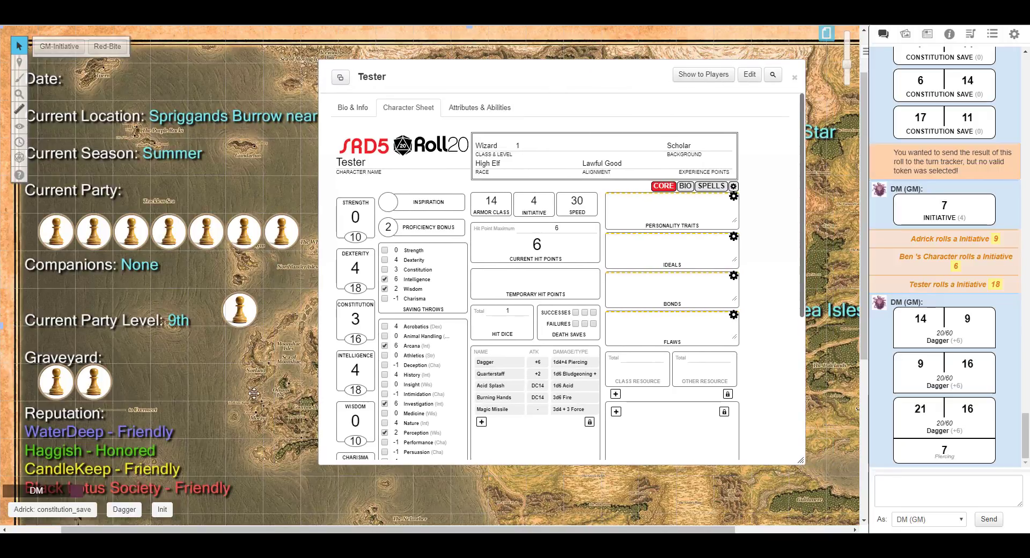
left_click(130, 511)
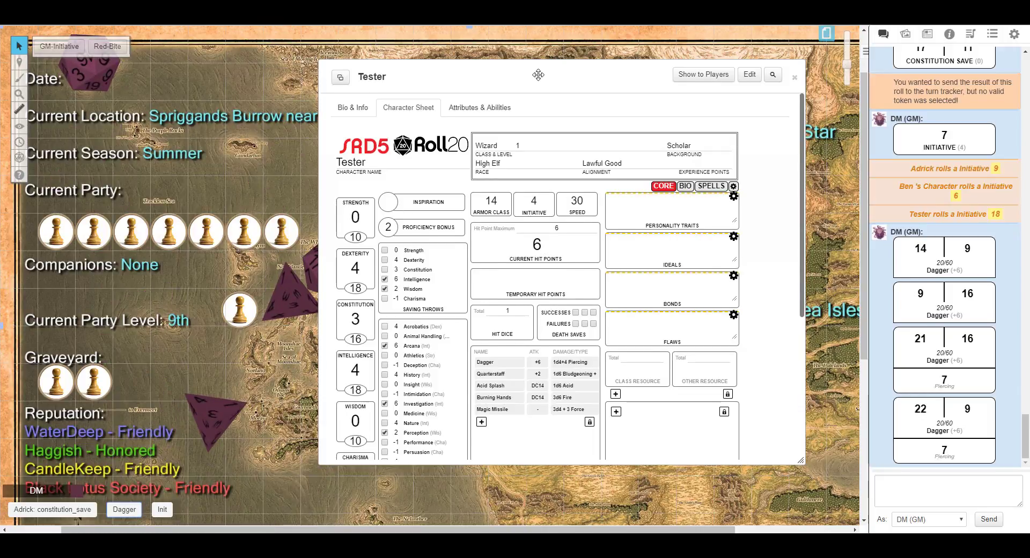
left_click_drag(538, 74, 591, 73)
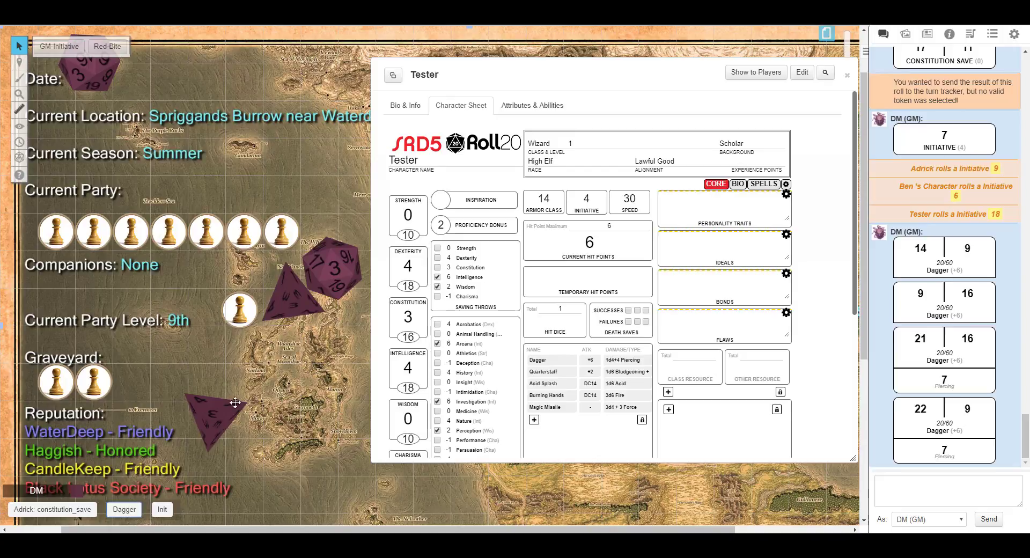
Open the sheet's settings and set the whisper rolls to GM option to Always Whisper Rolls.
left_click(765, 184)
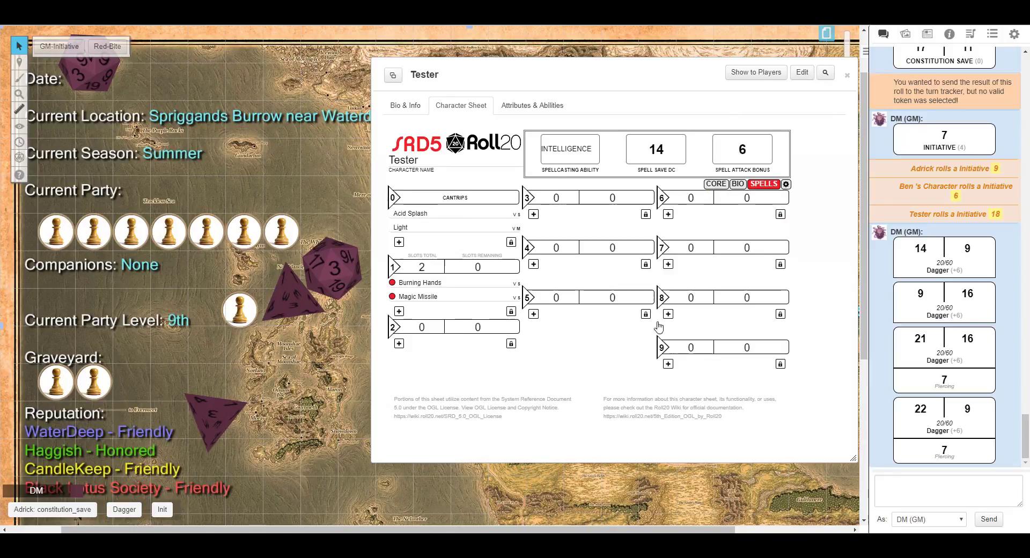
left_click(787, 184)
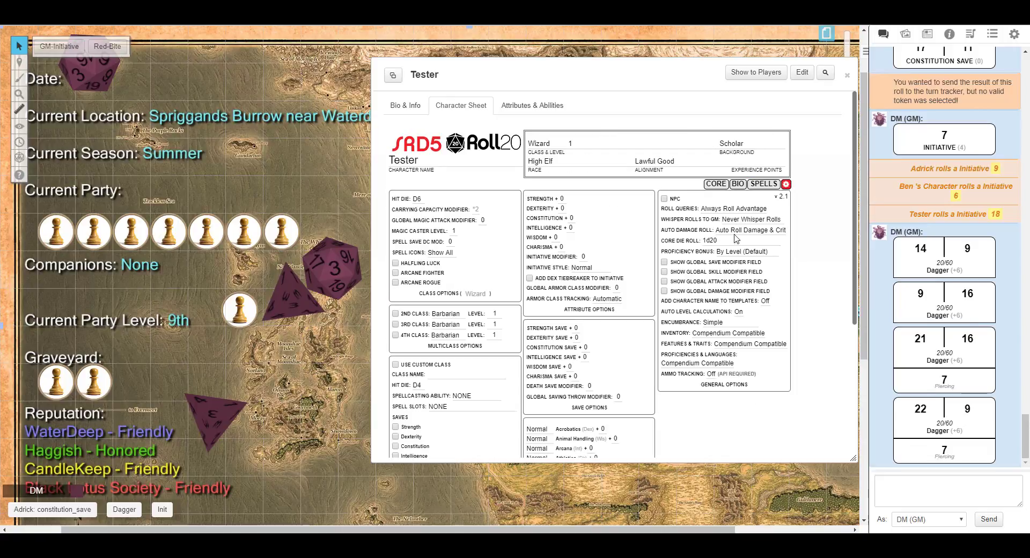
left_click(738, 221)
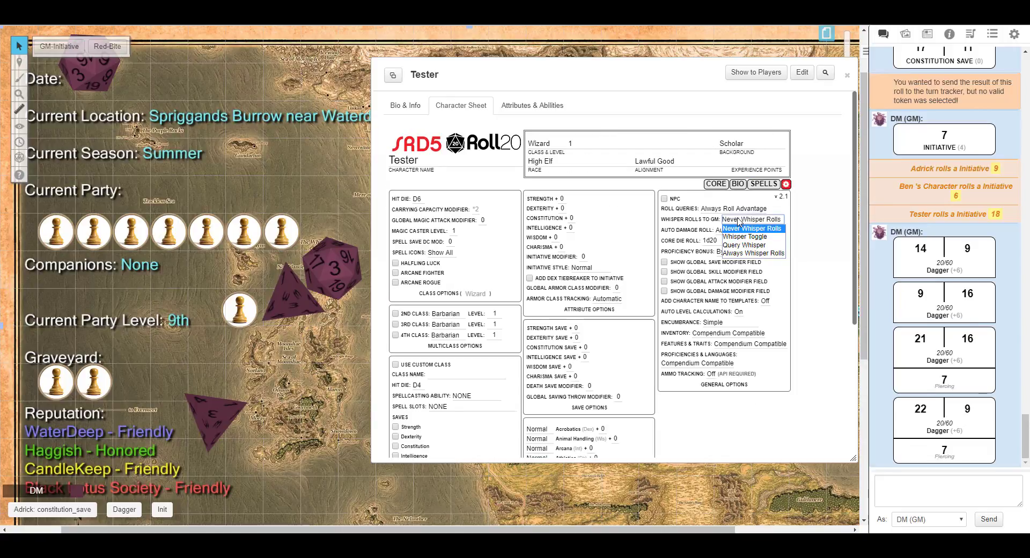
left_click(743, 255)
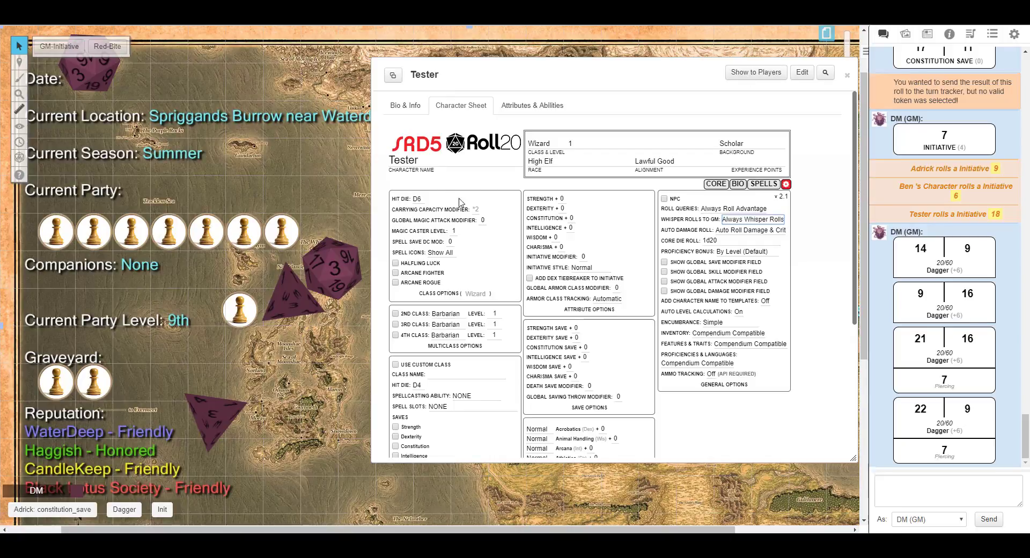
Roll the Dagger attack and the Adrick constitution save from their quick-bar buttons.
left_click(125, 510)
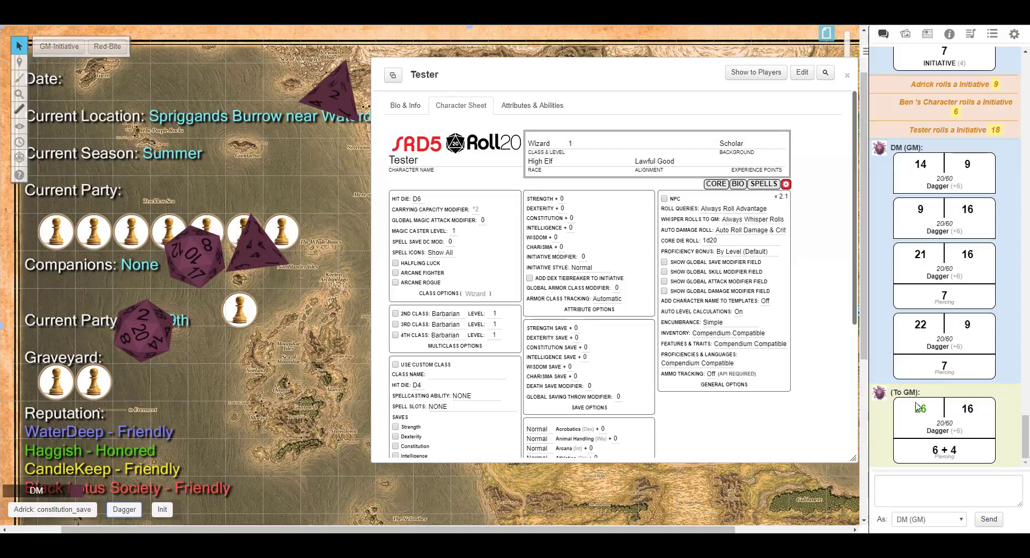
mouse_move(936, 455)
right_click(69, 514)
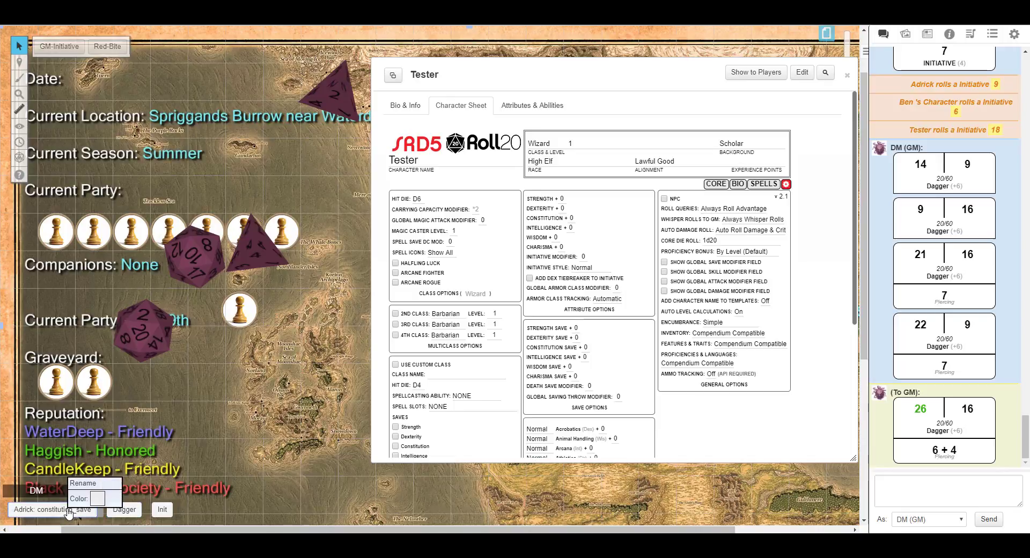
left_click(68, 513)
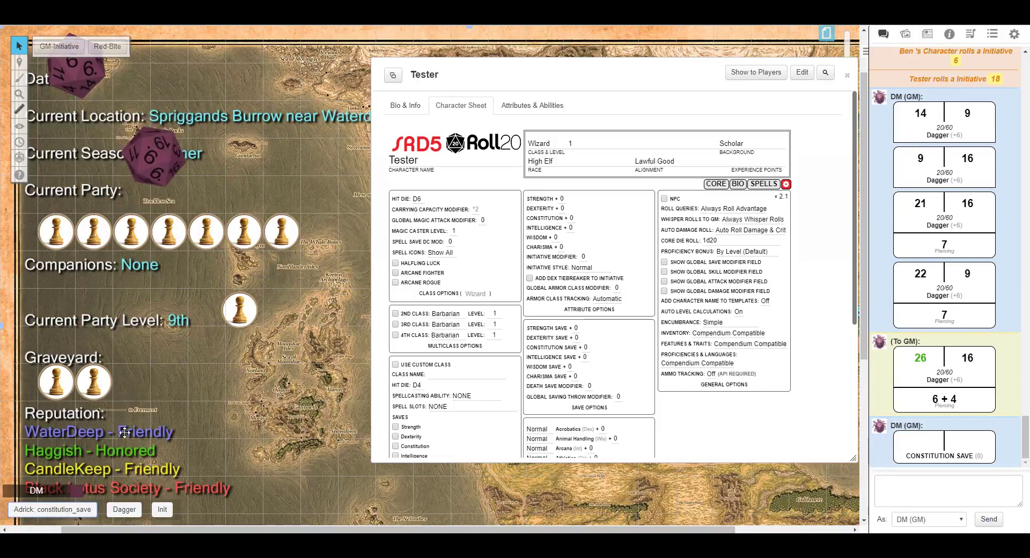
Close the character sheet and open the macros collection.
left_click(848, 76)
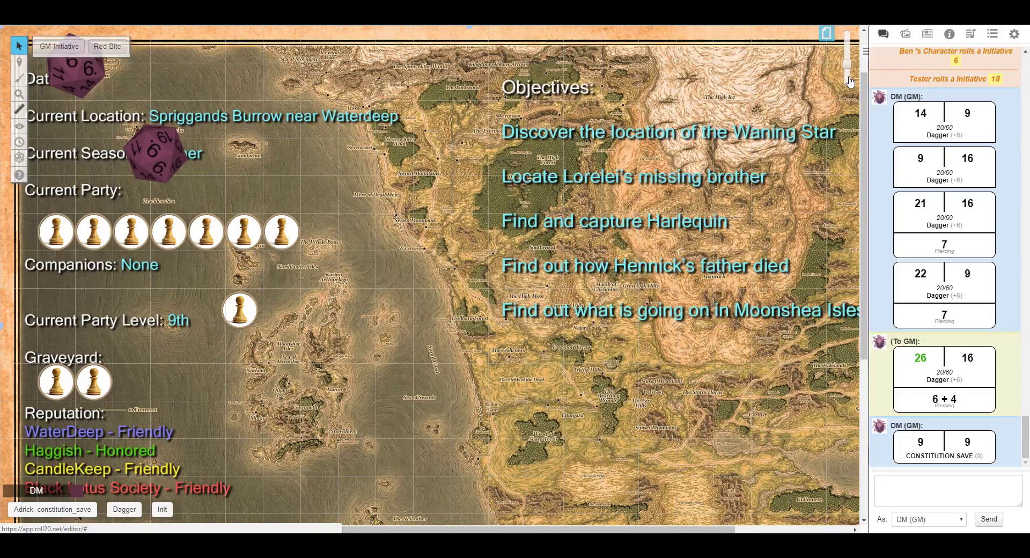
left_click(1016, 34)
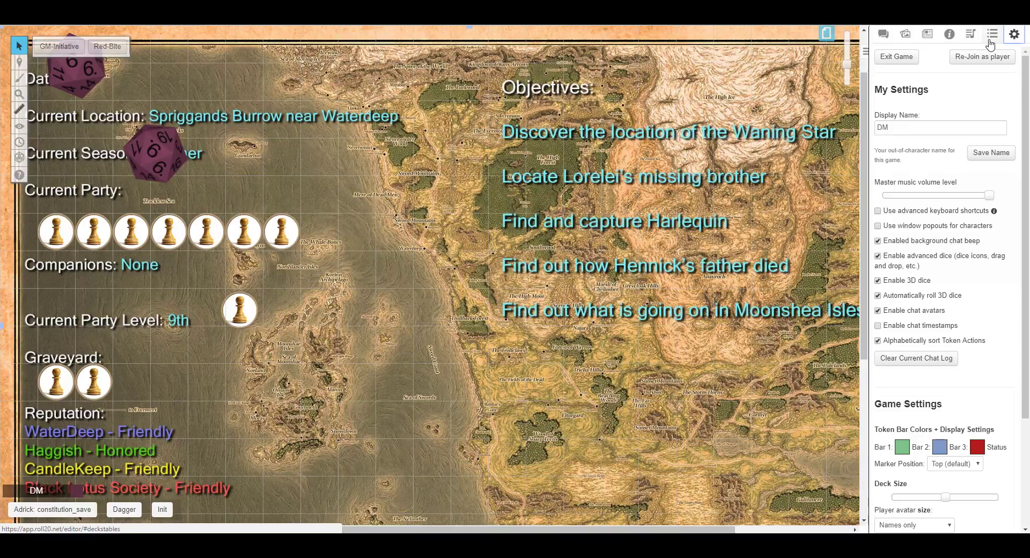
left_click(992, 34)
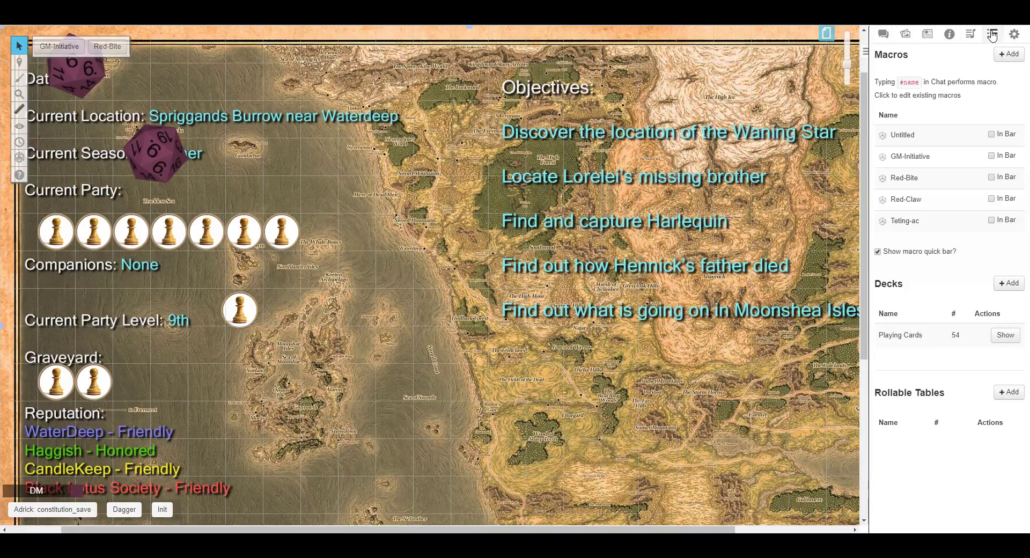
left_click(879, 253)
left_click(878, 253)
left_click(991, 156)
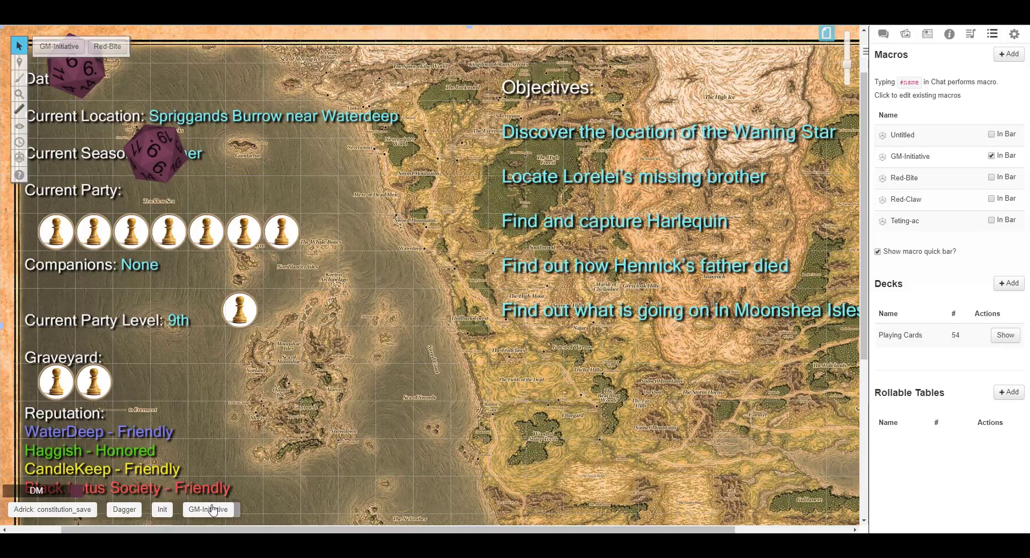
left_click(991, 157)
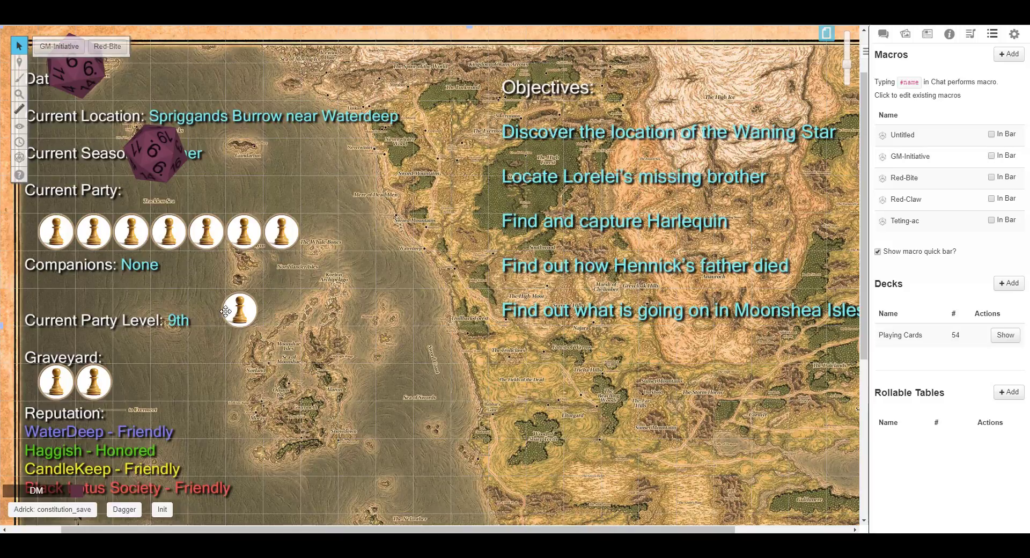
Open the Rogue class compendium entry beside the Tester sheet's features and traits section.
left_click(245, 307)
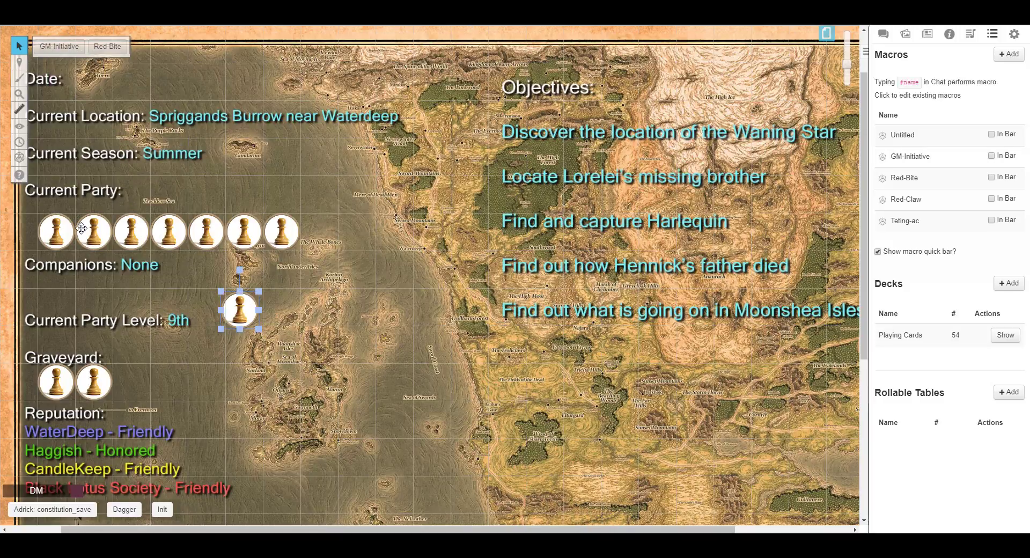
left_click(54, 240)
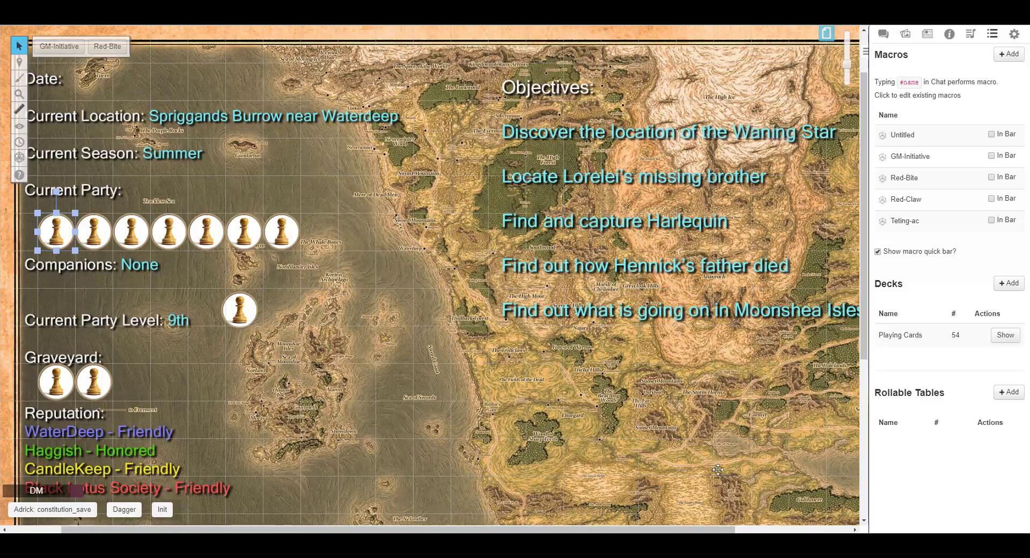
left_click(926, 35)
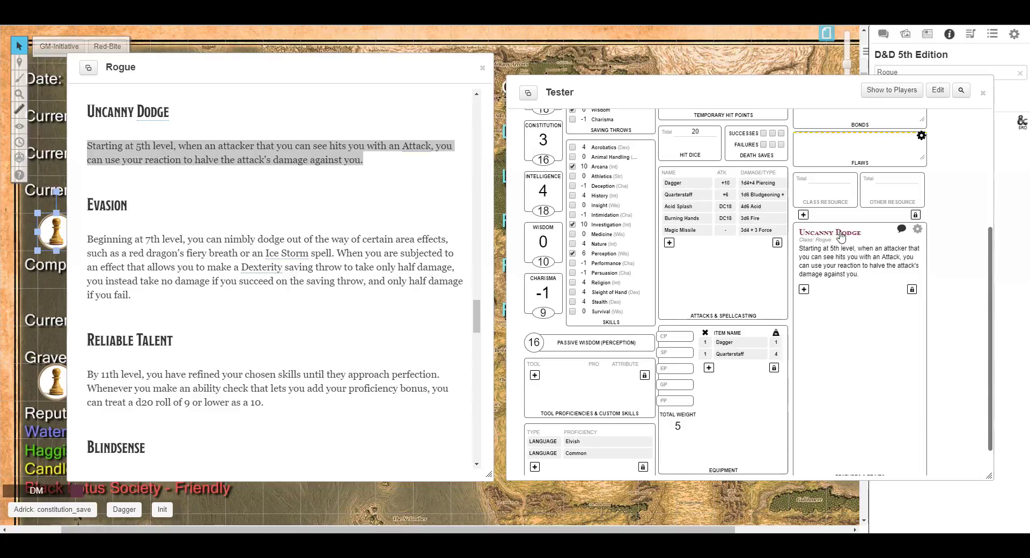
scroll(850, 322, "down", 1)
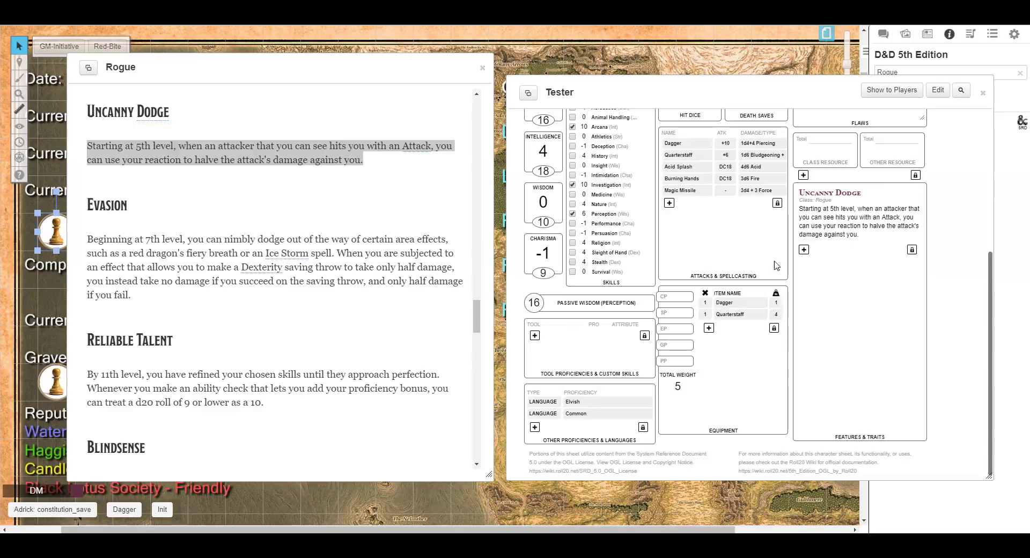
left_click(424, 204)
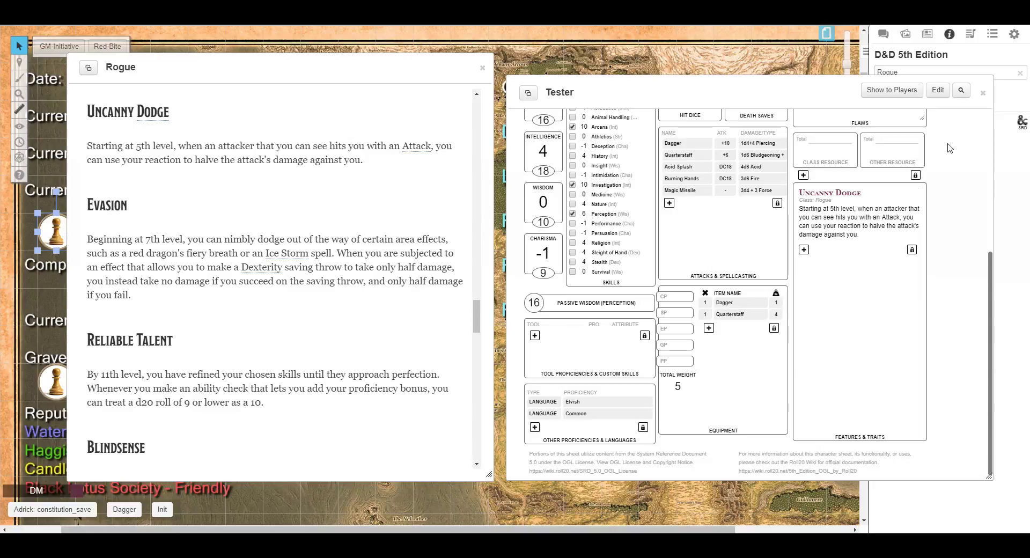
Add a new feature named Evasion with source Class and source type Rogue.
left_click(804, 250)
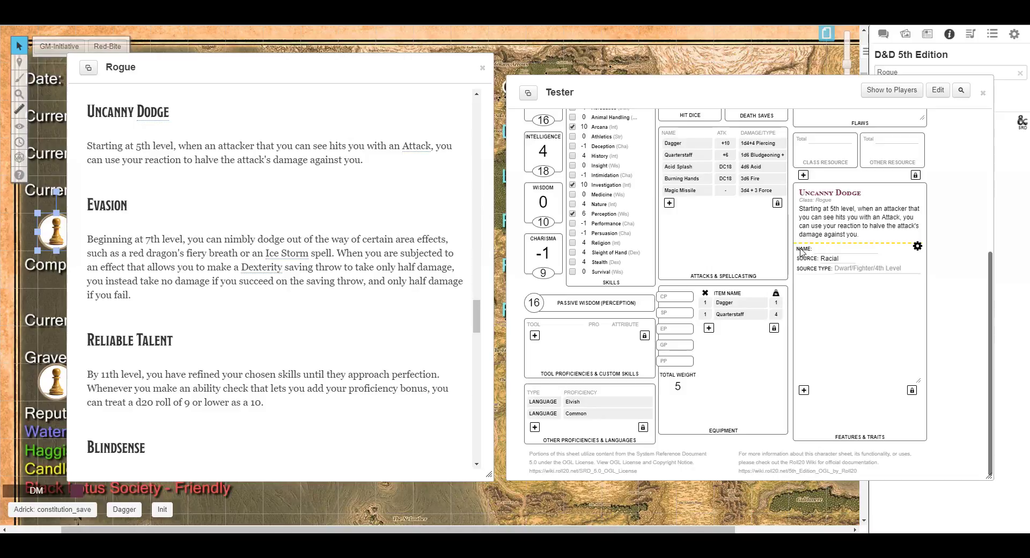
left_click(839, 250)
type("Evasion")
key("Tab")
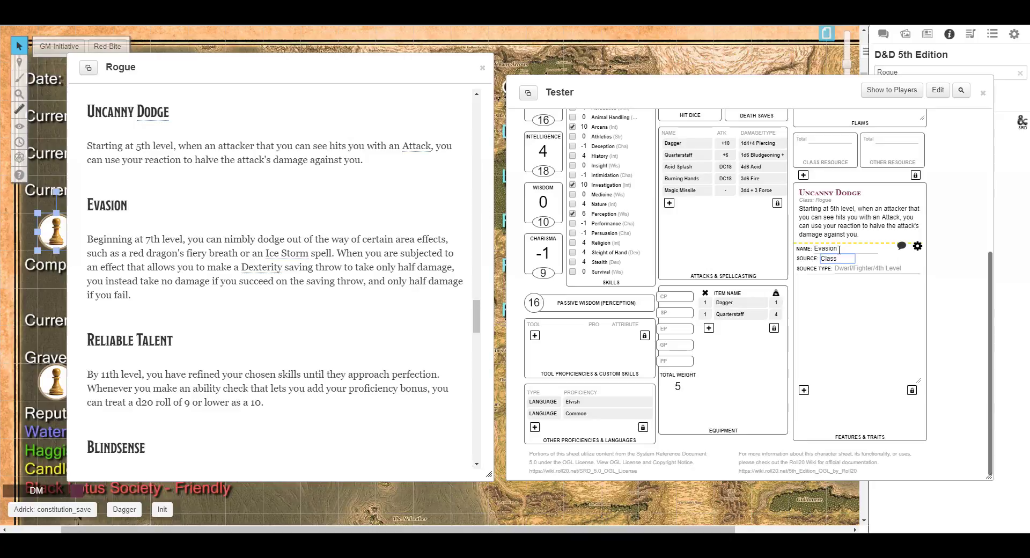
left_click(840, 260)
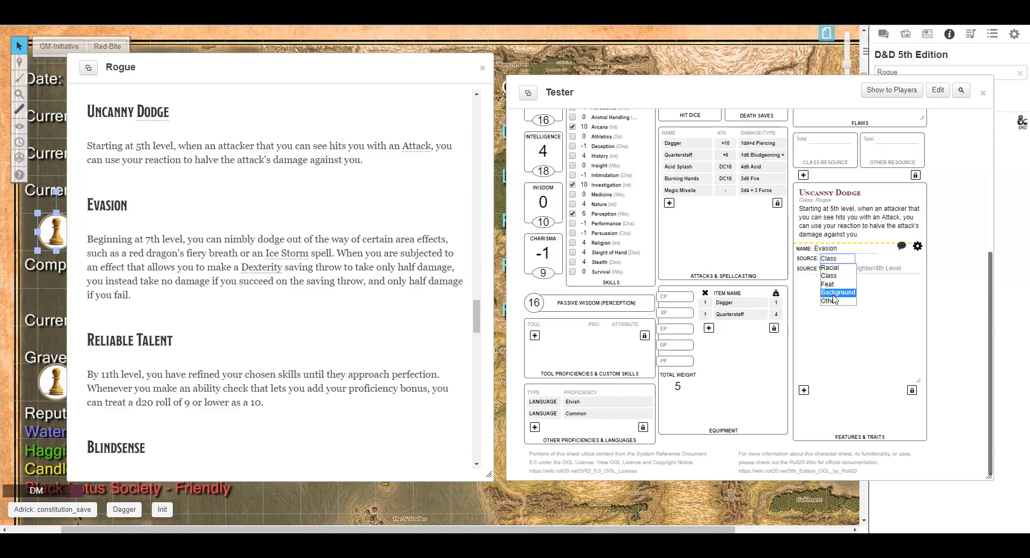
left_click(837, 279)
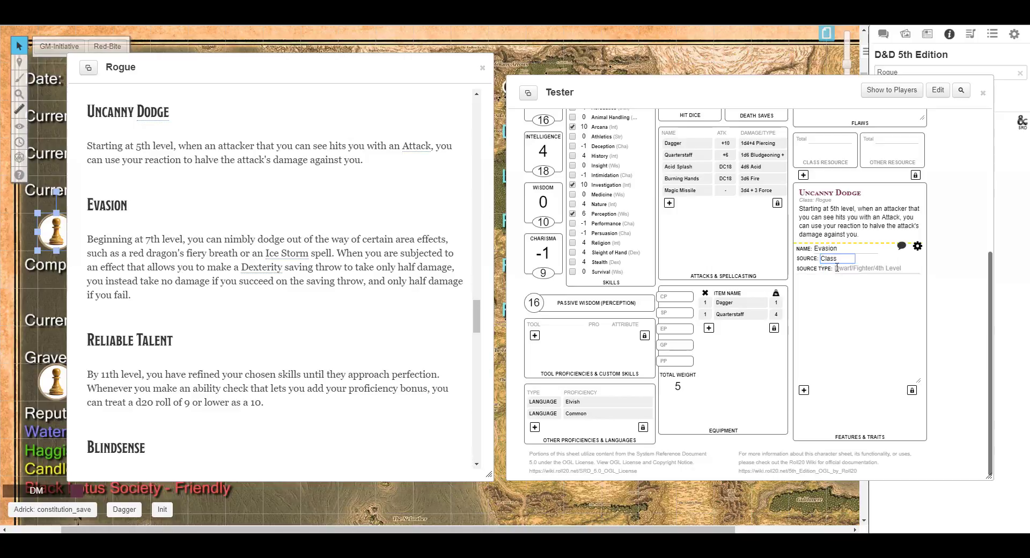
left_click(846, 267)
type("Rogue")
key("Tab")
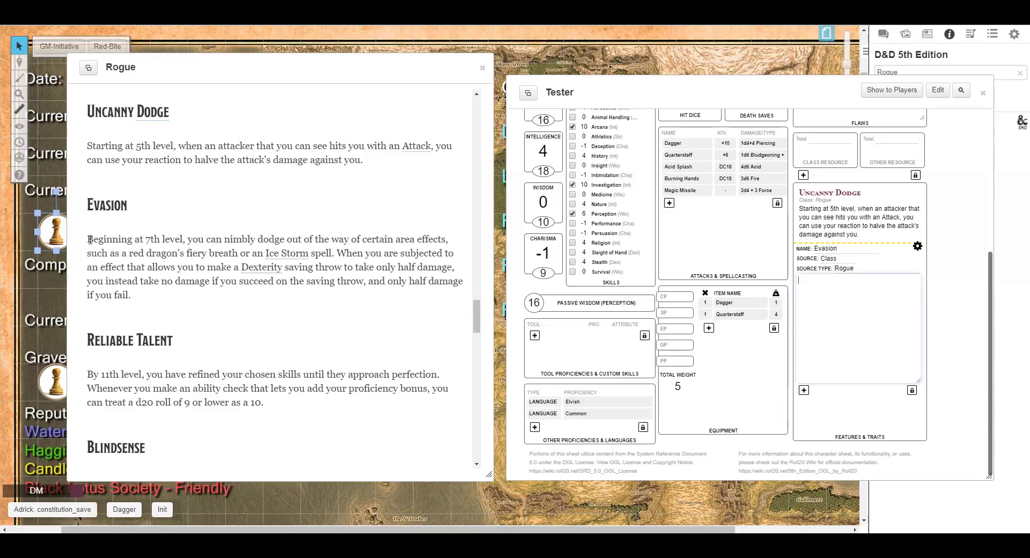
Copy the Evasion text from the Rogue compendium into the feature's description and close its editor.
left_click_drag(90, 239, 158, 297)
key("ctrl+c")
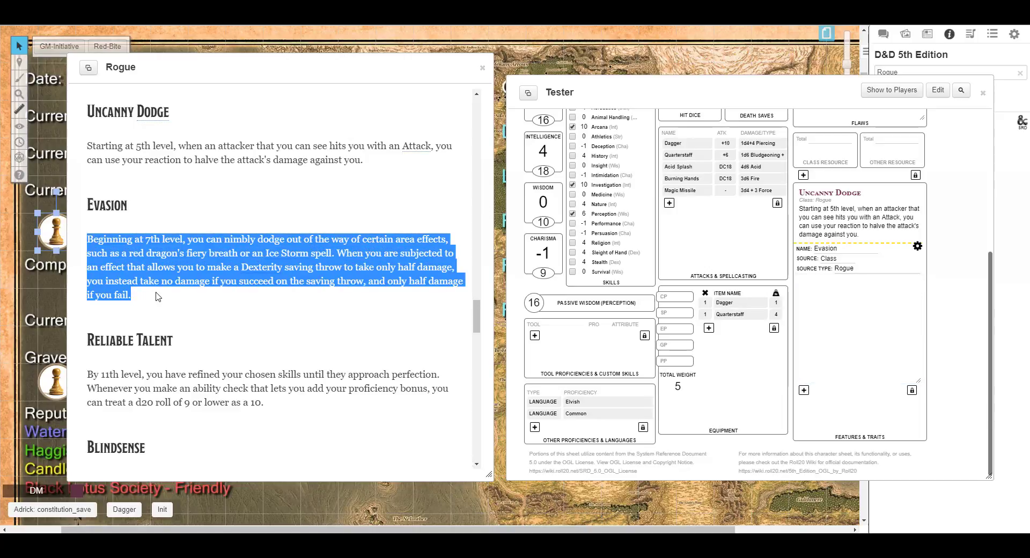
left_click(801, 284)
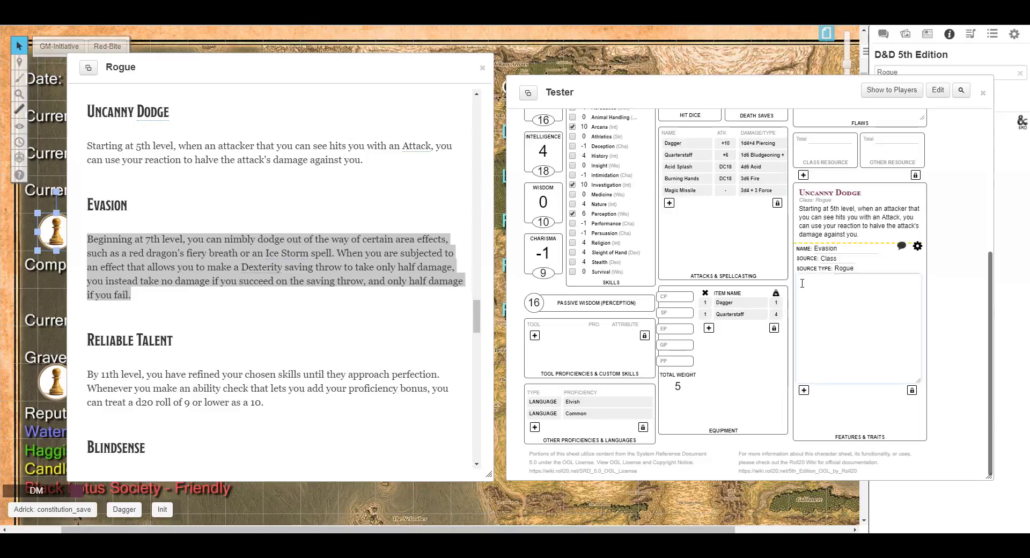
key("ctrl+v")
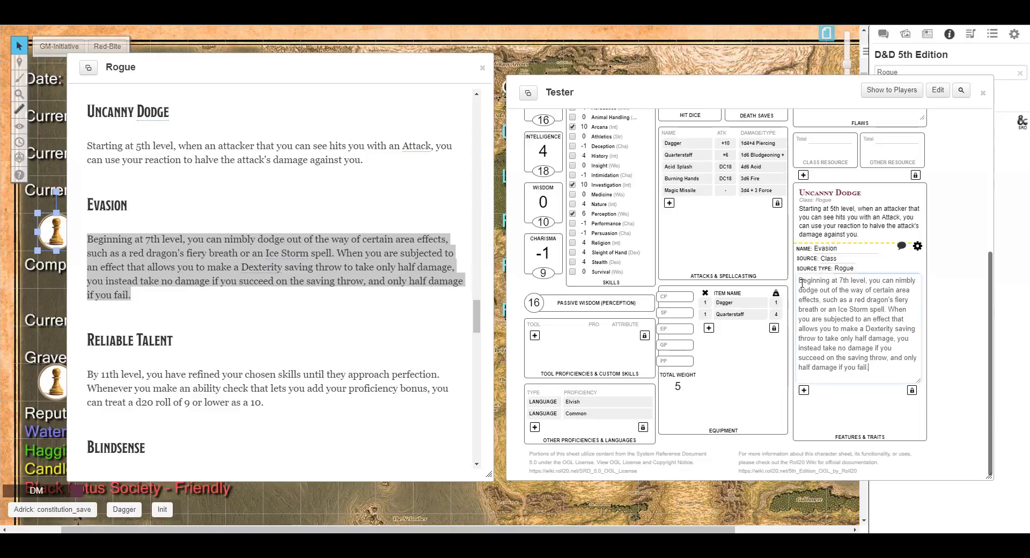
left_click(917, 247)
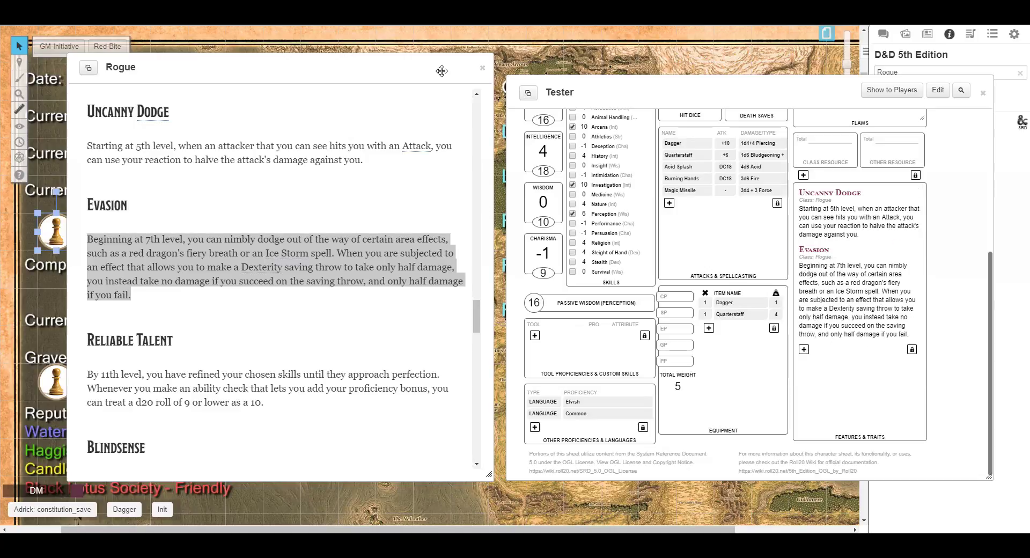
Close the compendium and collapse the Uncanny Dodge and Evasion feature descriptions.
left_click(484, 70)
left_click_drag(774, 100, 470, 91)
left_click(883, 34)
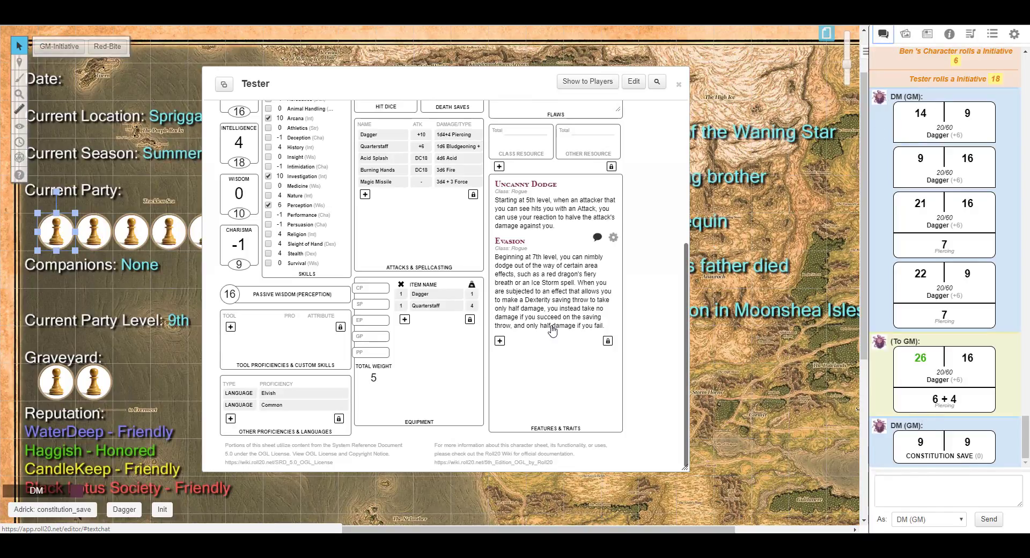
left_click(518, 188)
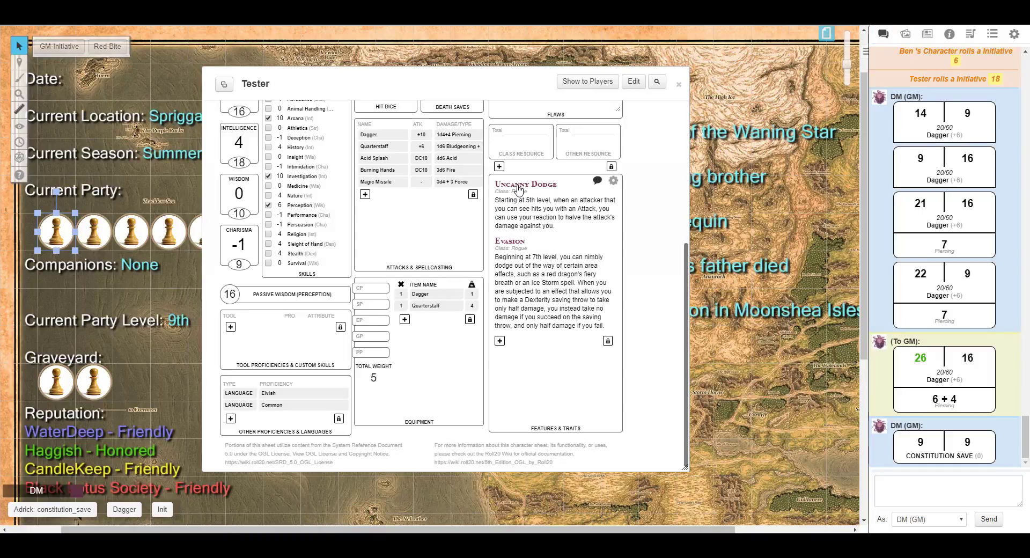
left_click(516, 210)
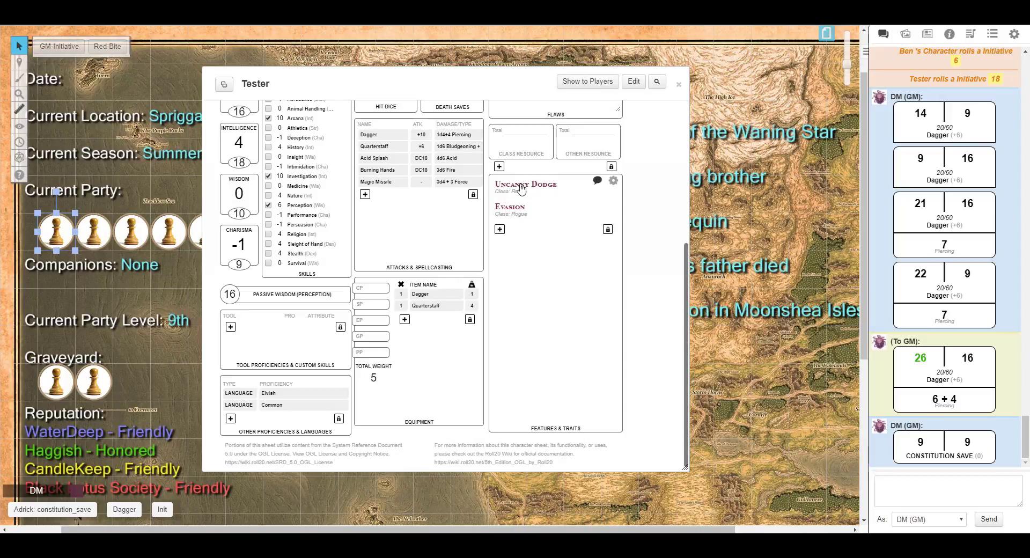
Expand the Uncanny Dodge description and post both the Uncanny Dodge and Evasion features to chat.
left_click(512, 188)
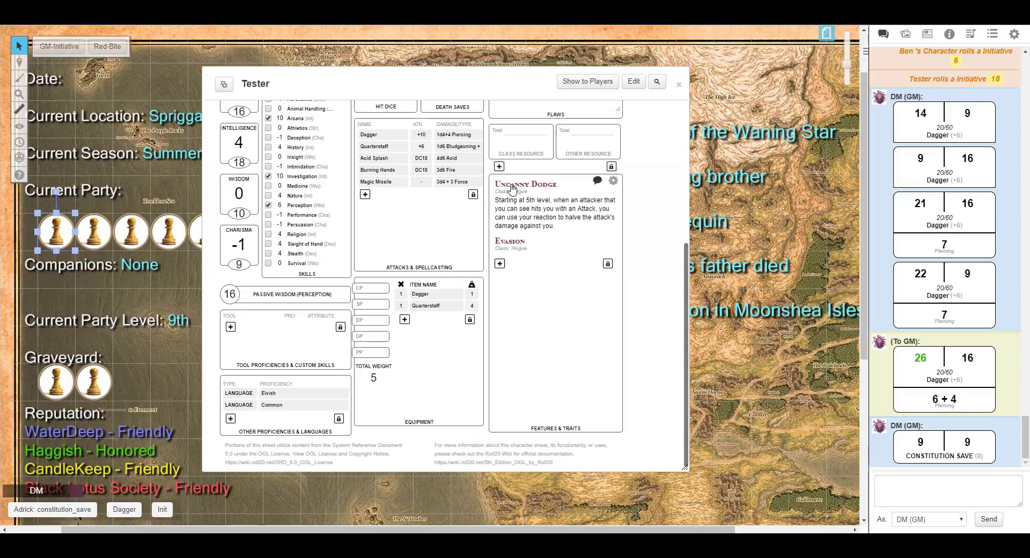
left_click(598, 182)
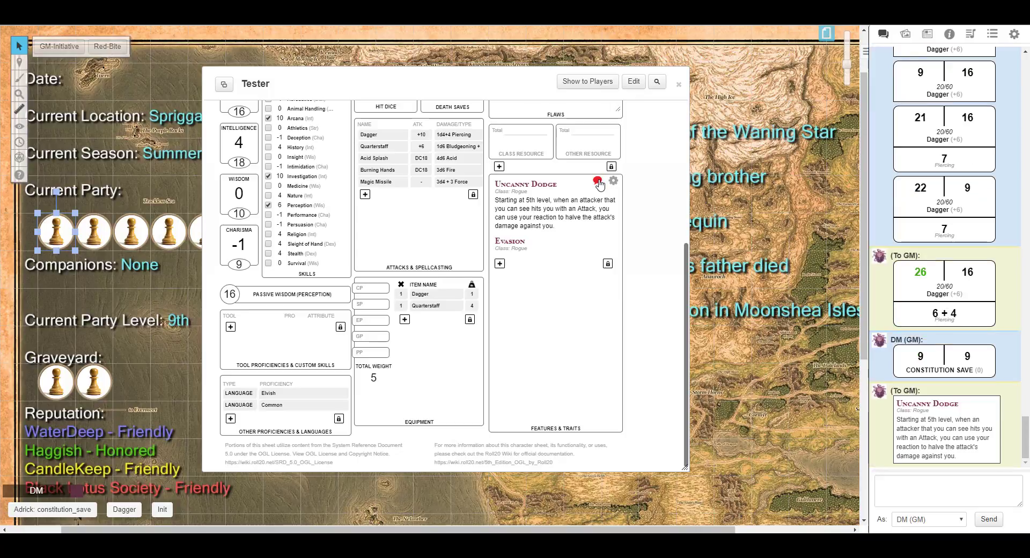
mouse_move(535, 249)
left_click(598, 238)
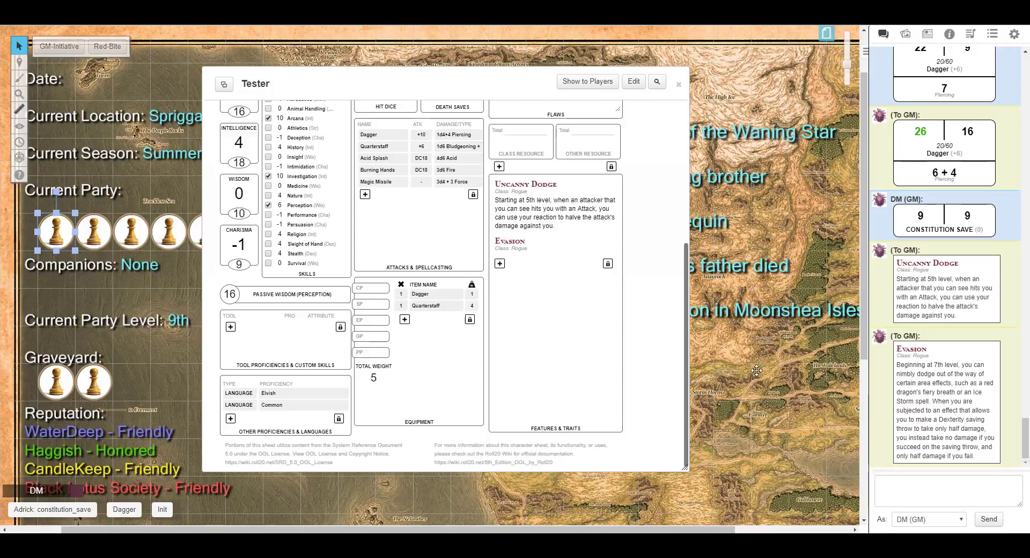
Roll Burning Hands from the attacks and spellcasting list, cast at Level 9.
scroll(434, 329, "up", 3)
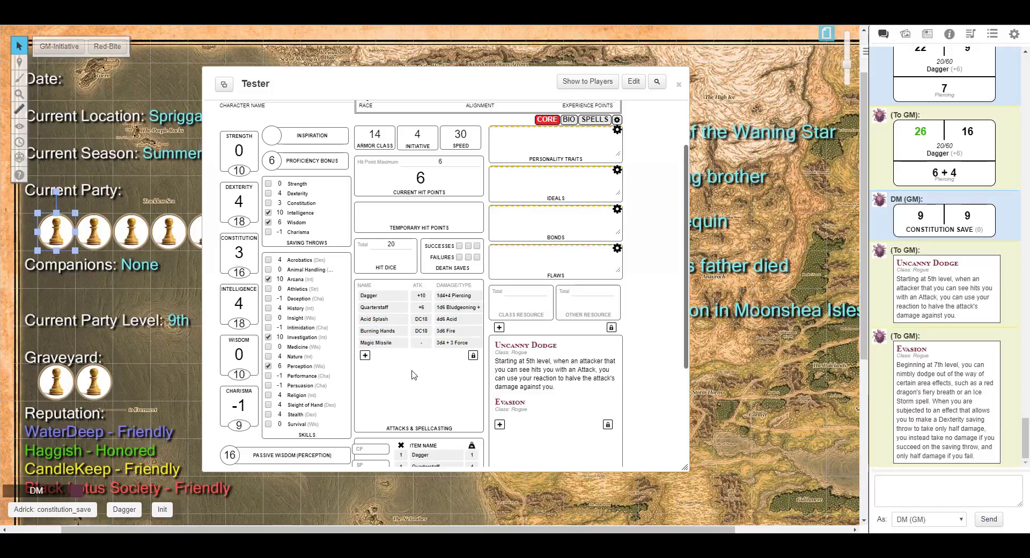
left_click(382, 332)
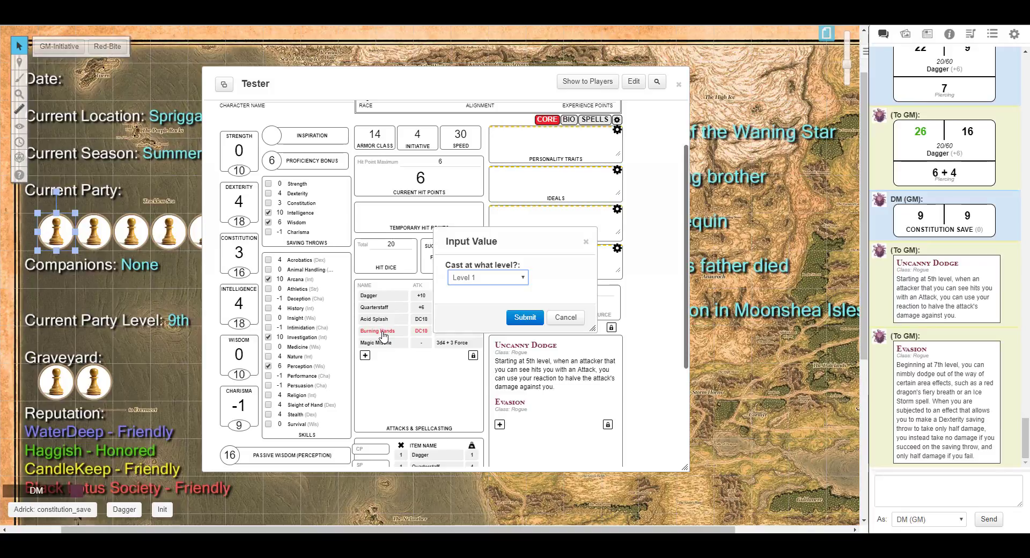
left_click(524, 281)
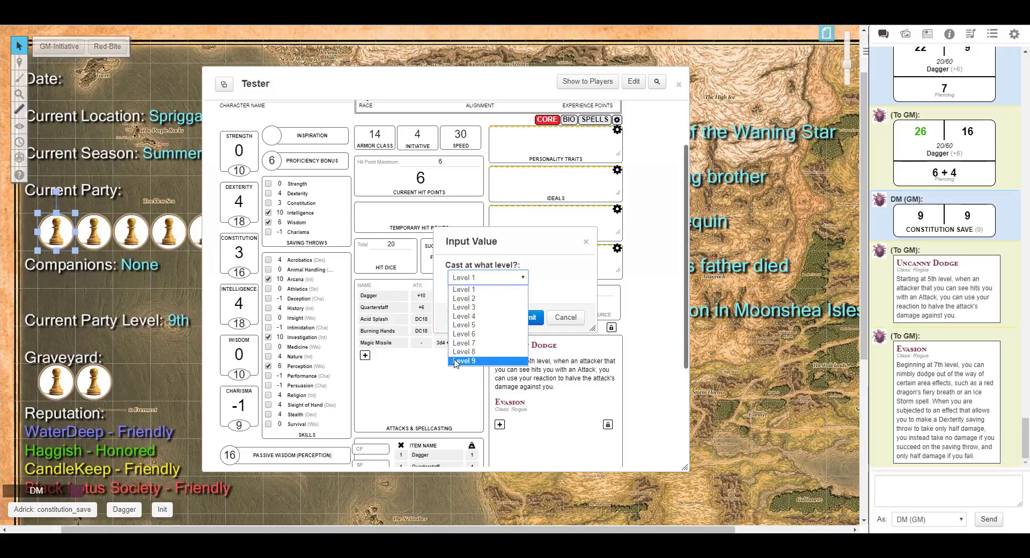
left_click(457, 362)
left_click(524, 318)
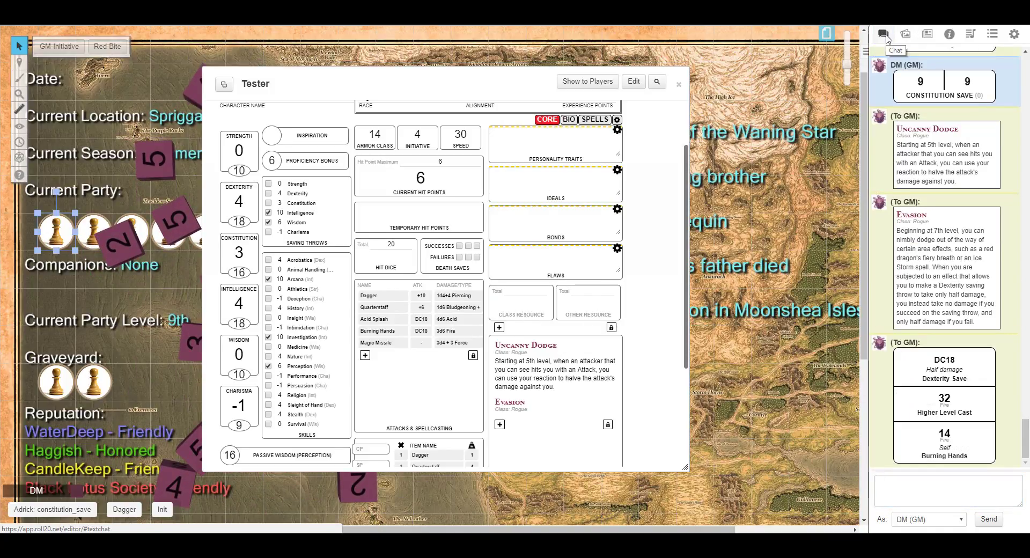
Roll Magic Missile cast at Level 1 and roll Acid Splash from the attacks list.
mouse_move(942, 403)
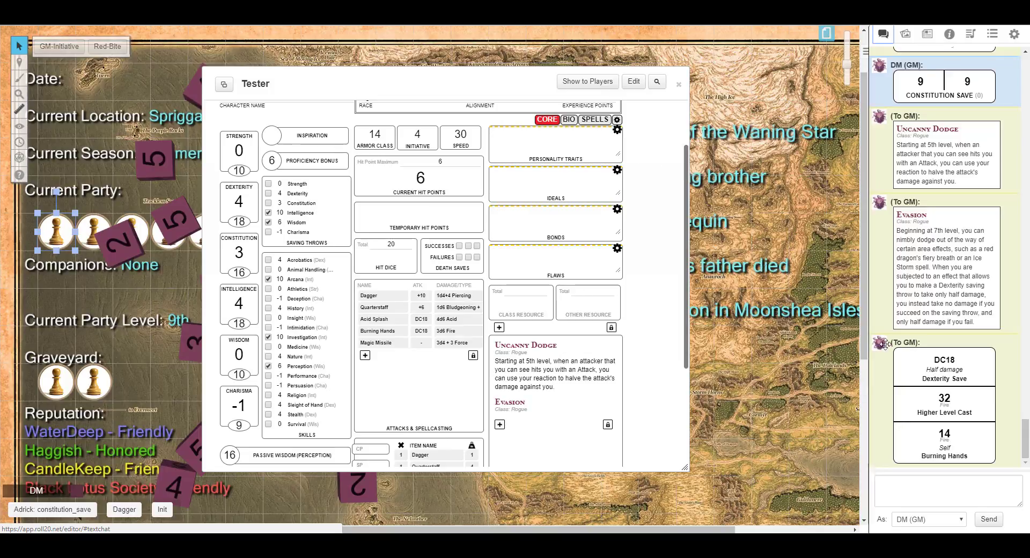
mouse_move(951, 435)
mouse_move(943, 401)
left_click(382, 344)
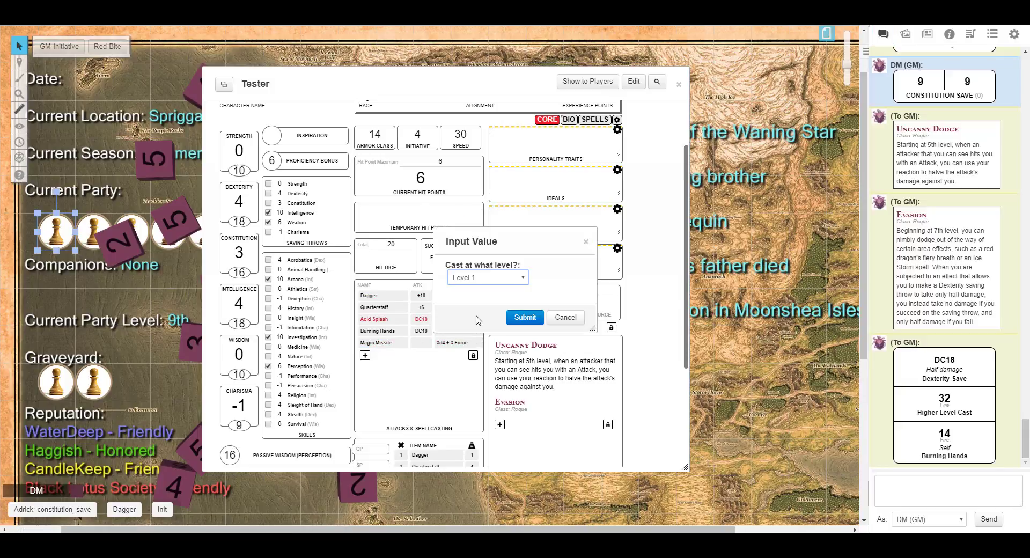
left_click(528, 318)
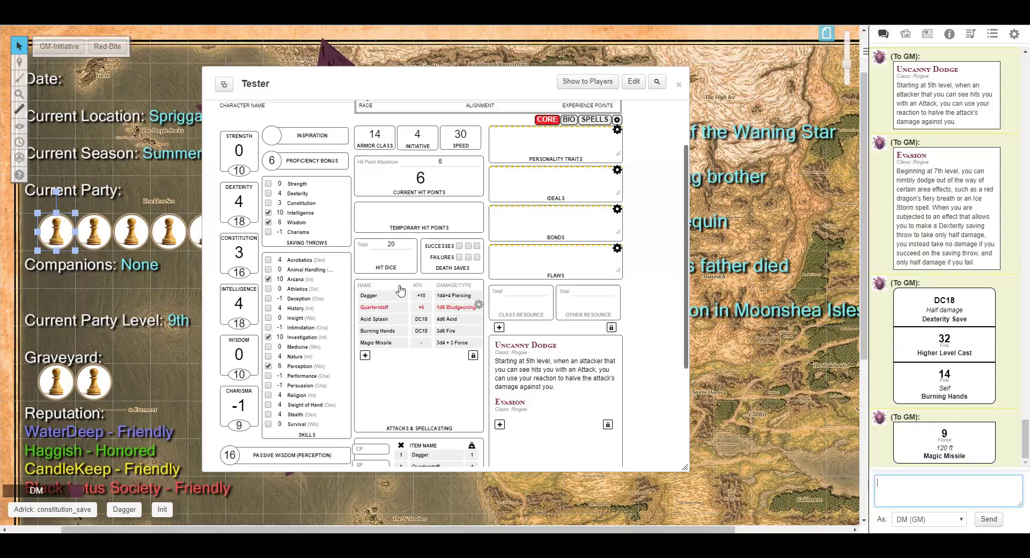
left_click(376, 320)
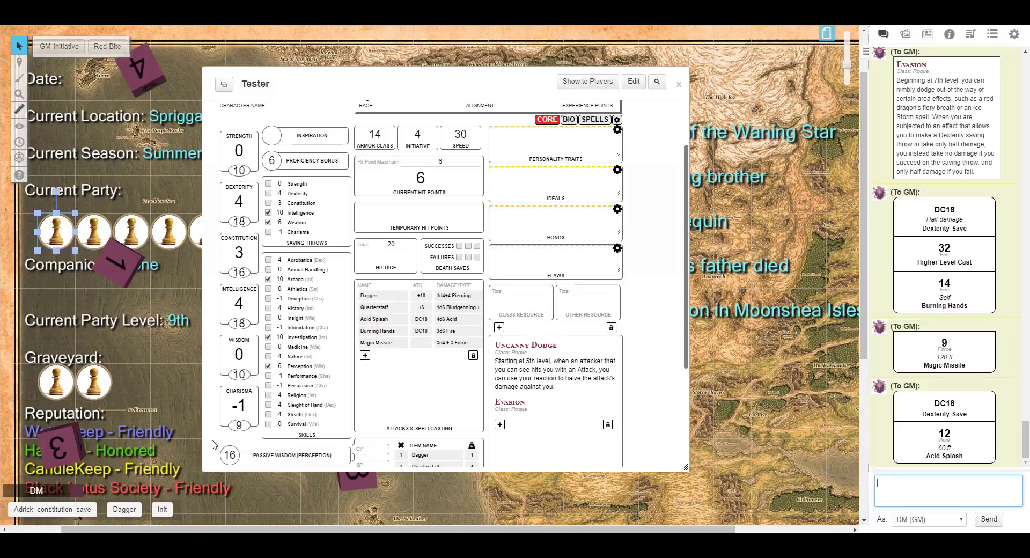
Add Acid Splash to the macro quick bar, rename the macro Acid Splash, and roll it.
left_click_drag(374, 319, 176, 510)
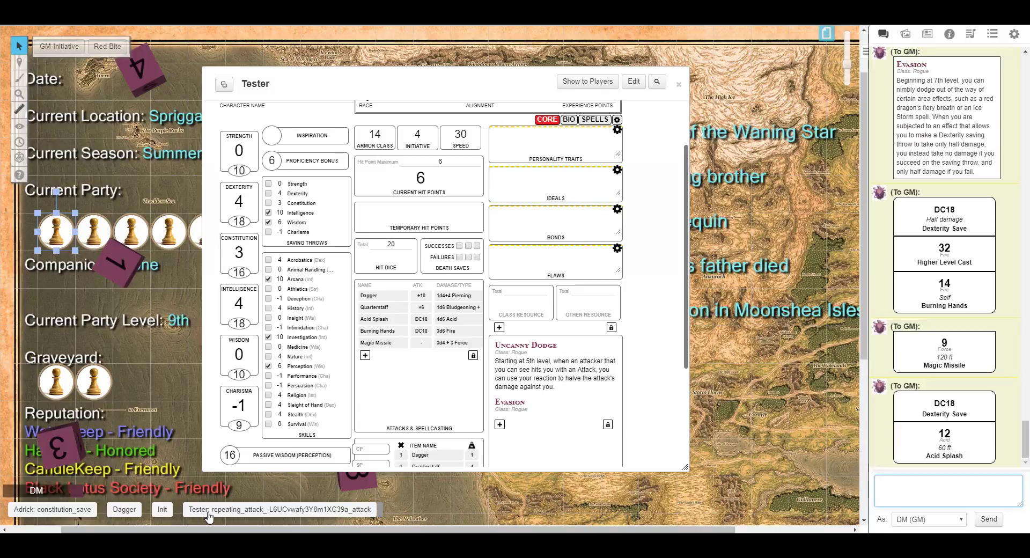
right_click(209, 515)
left_click(225, 487)
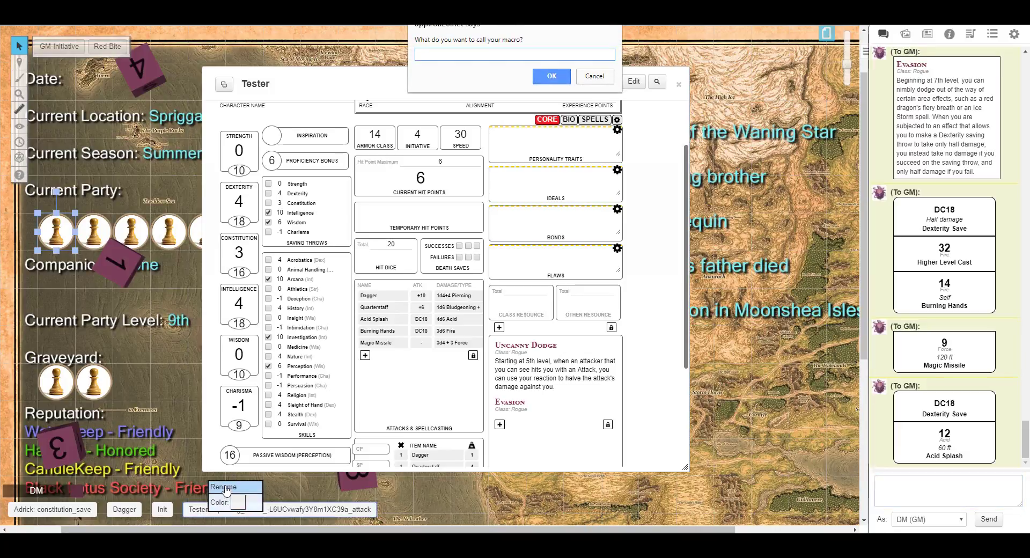
type("Acid Splash")
left_click(551, 77)
left_click(220, 513)
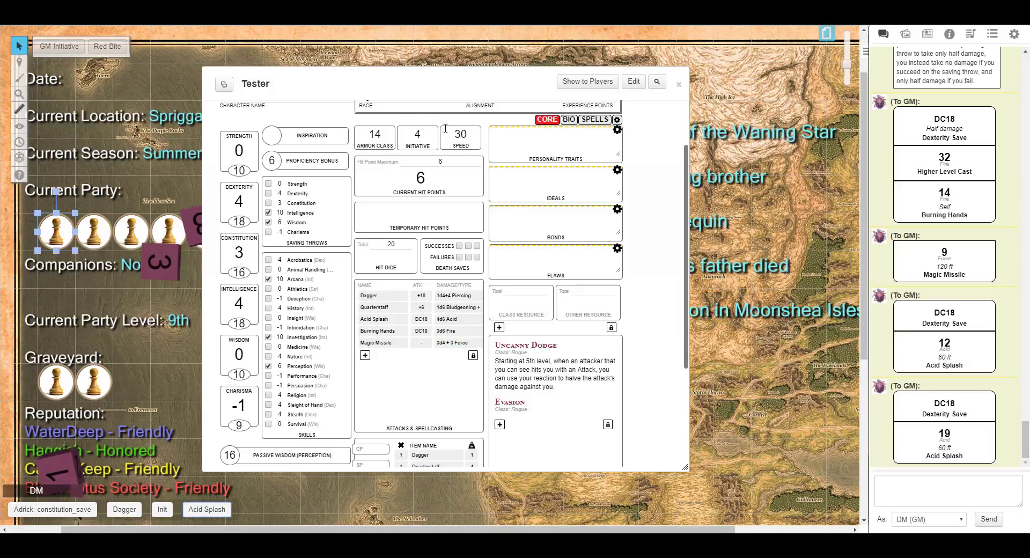
Set the Wizard class level to 1 on the Tester sheet and reroll Acid Splash.
left_click_drag(375, 88, 511, 92)
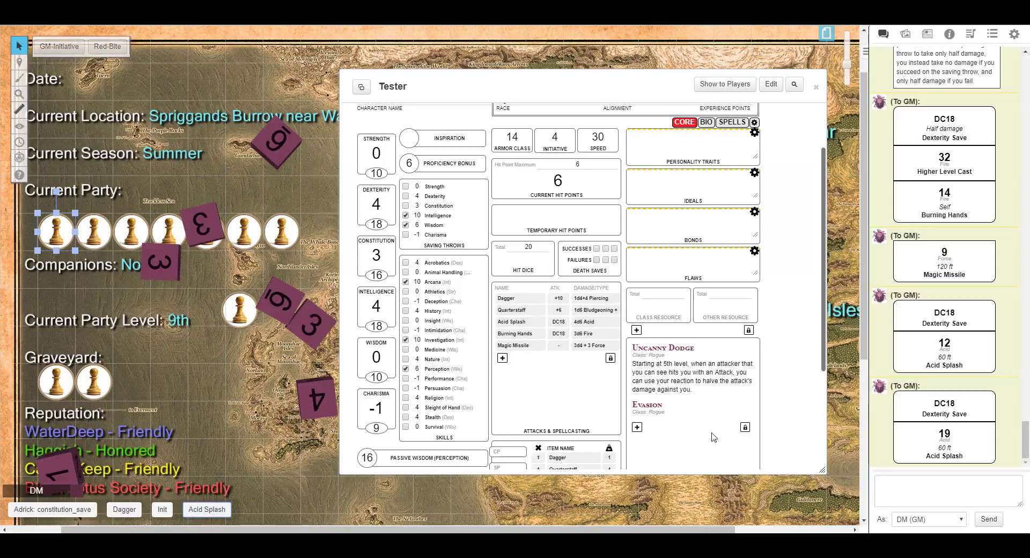
mouse_move(946, 435)
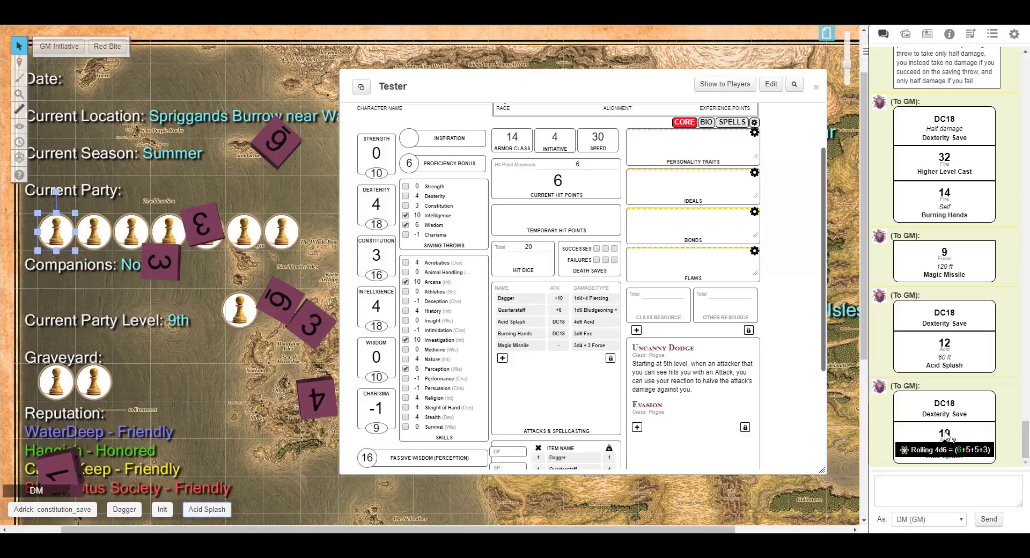
scroll(654, 334, "up", 3)
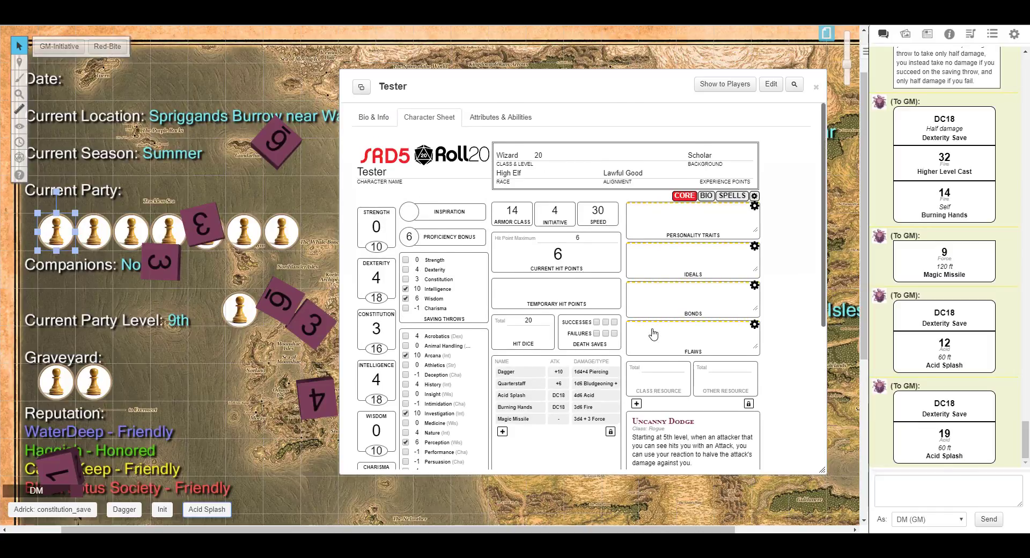
double_click(539, 156)
type("1")
scroll(781, 238, "down", 5)
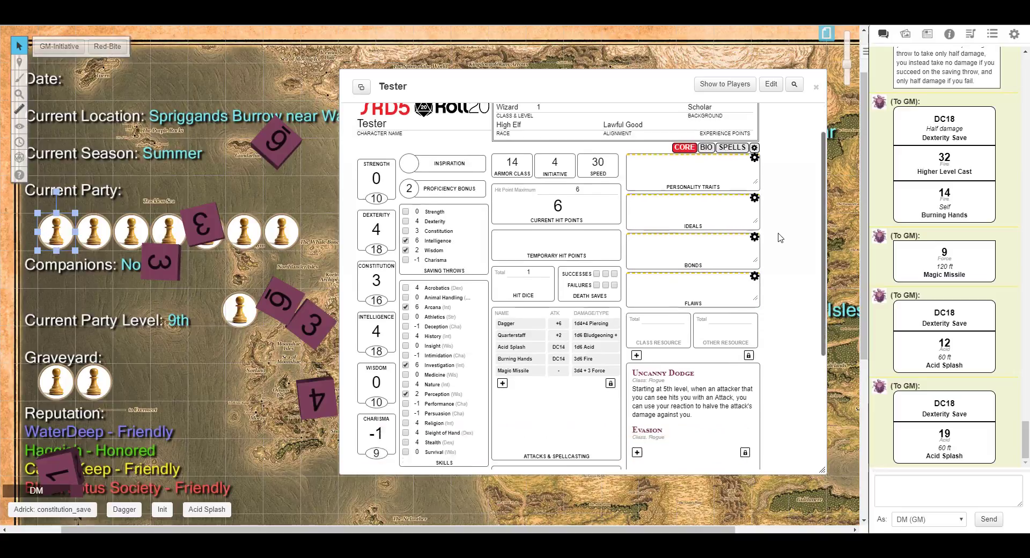
scroll(780, 238, "up", 5)
scroll(779, 238, "up", 1)
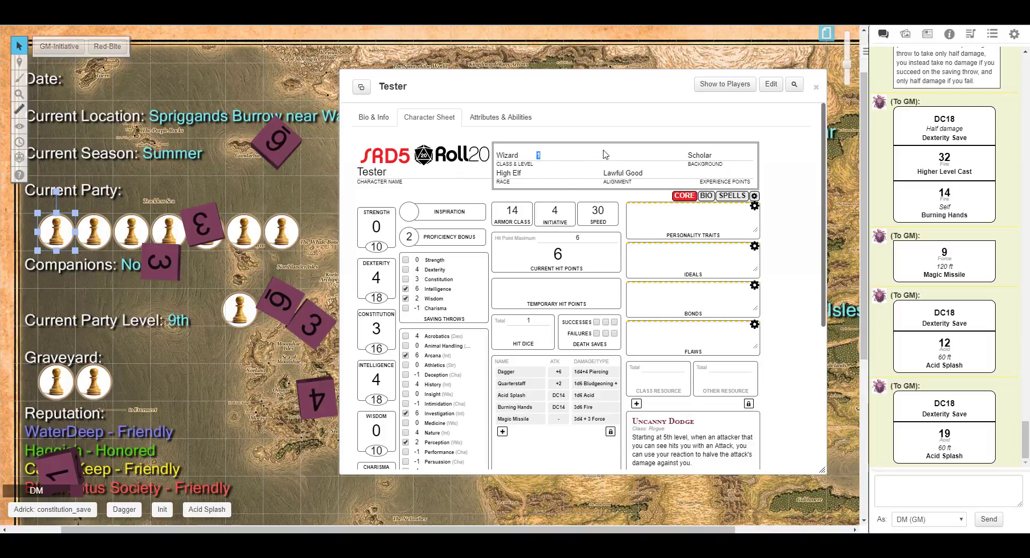
key("Tab")
left_click(551, 155)
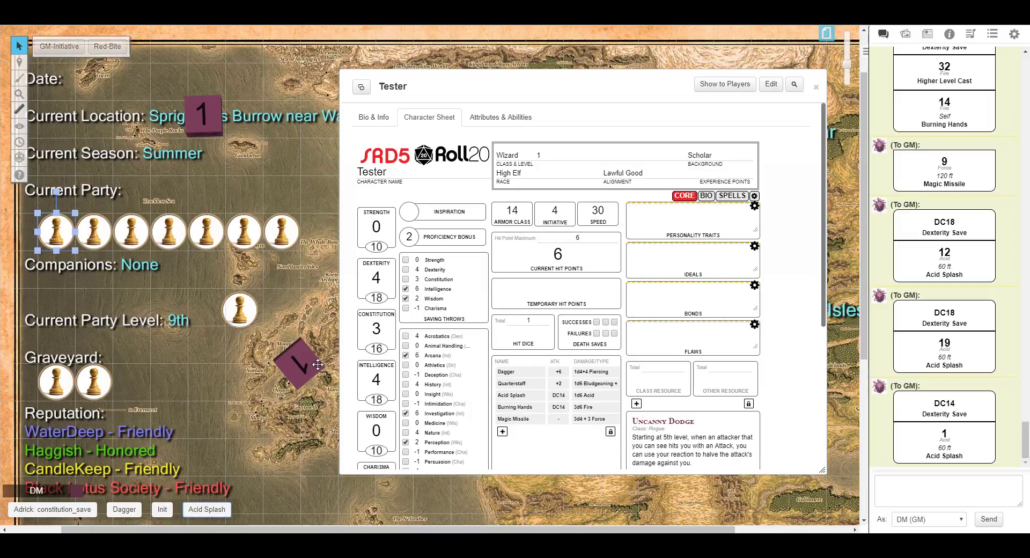
Close the Tester character sheet and return to the chat tab.
left_click(817, 87)
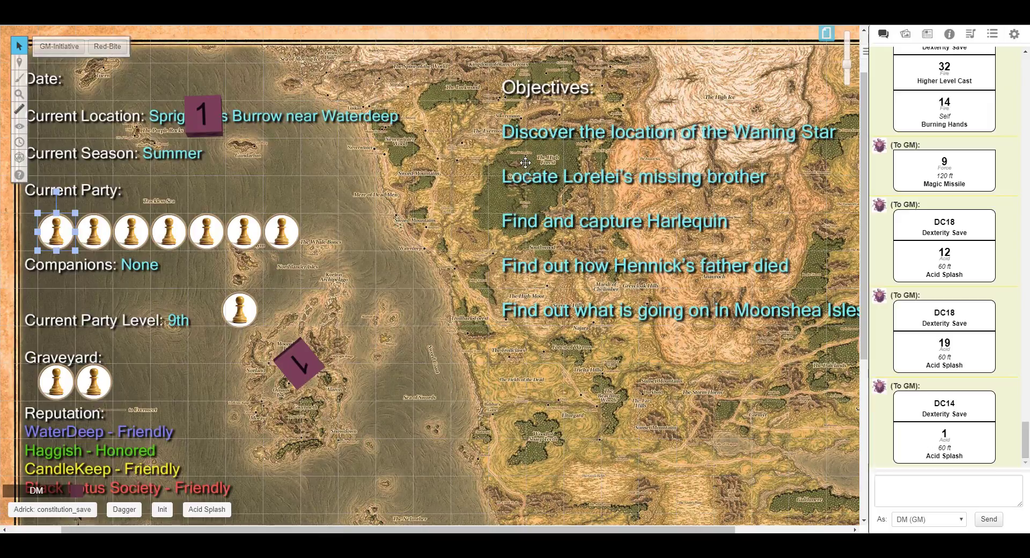
left_click(949, 35)
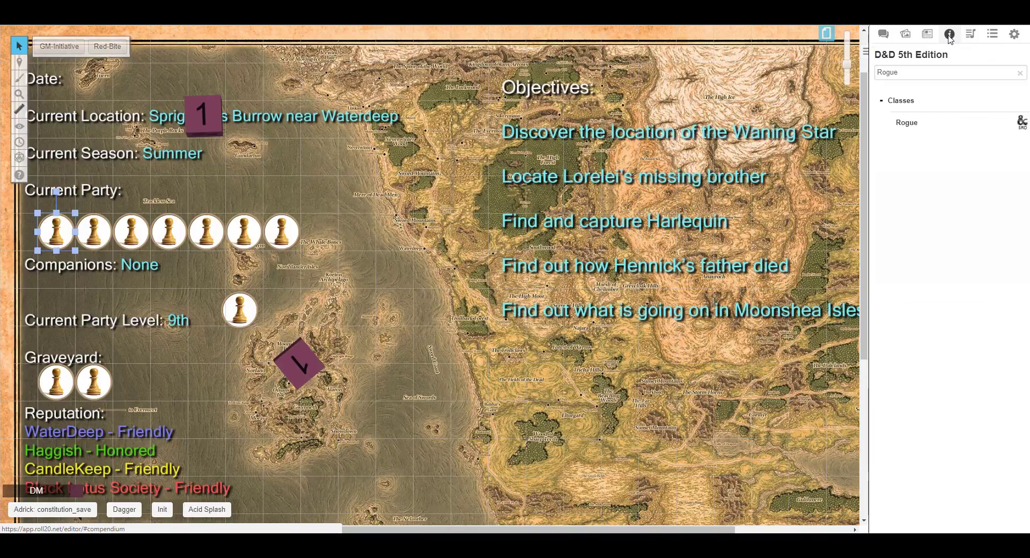
left_click(885, 36)
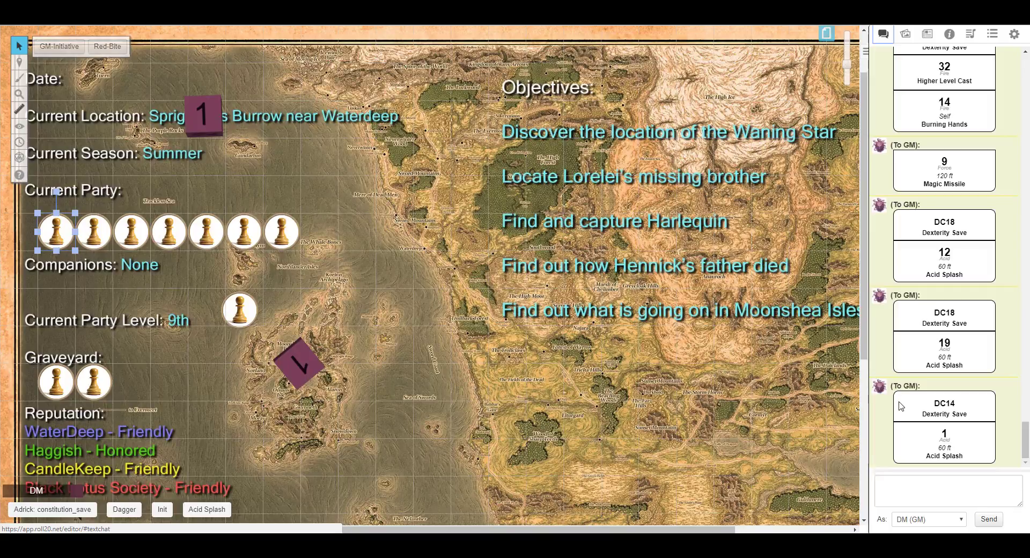
Try to send the emote "/em Swing my sword at the troll and get a" with a 1d20 inline roll.
left_click(896, 483)
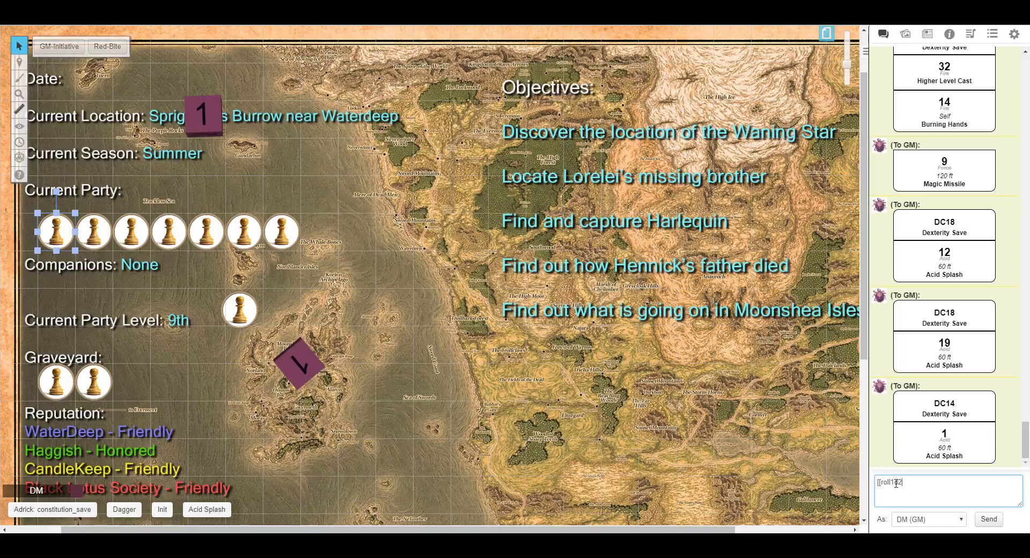
type("]")
key("Home")
type("/em Swing my sword at the t")
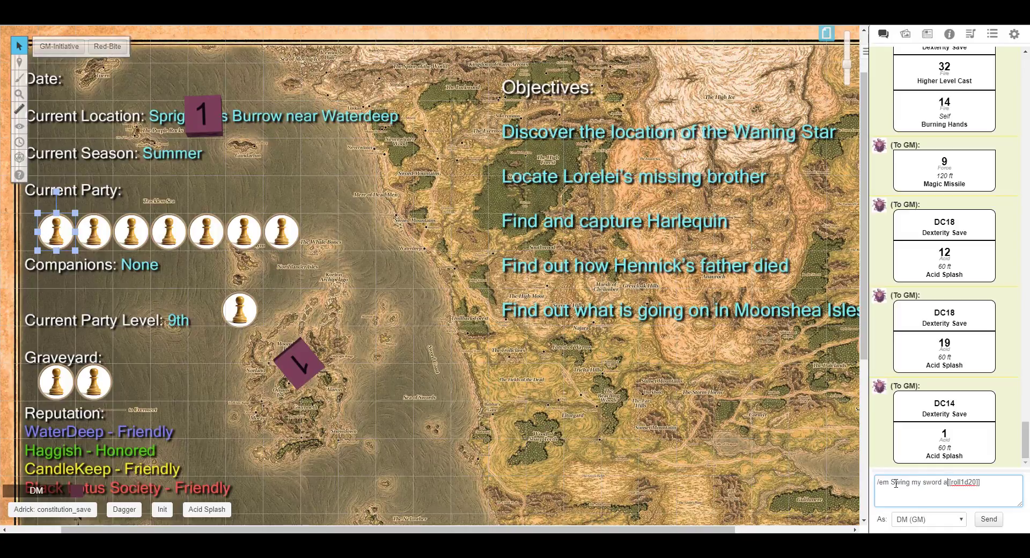
type("roll and get a")
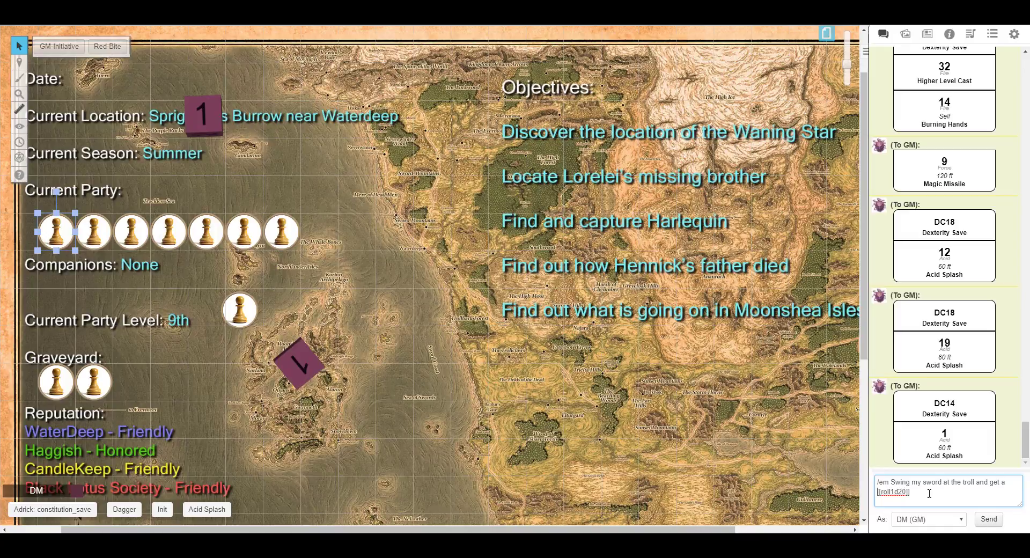
key("ctrl+a")
key("ctrl+c")
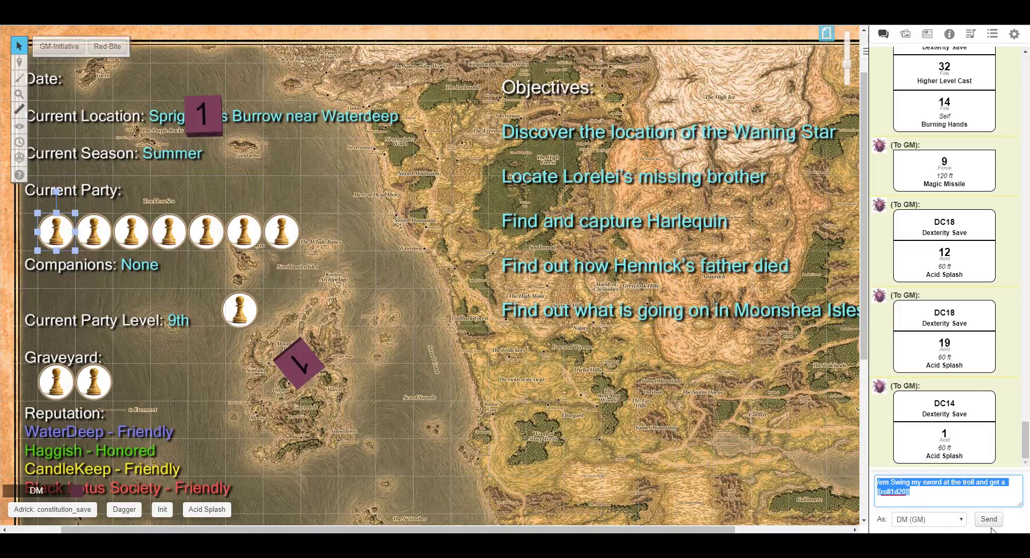
left_click(990, 521)
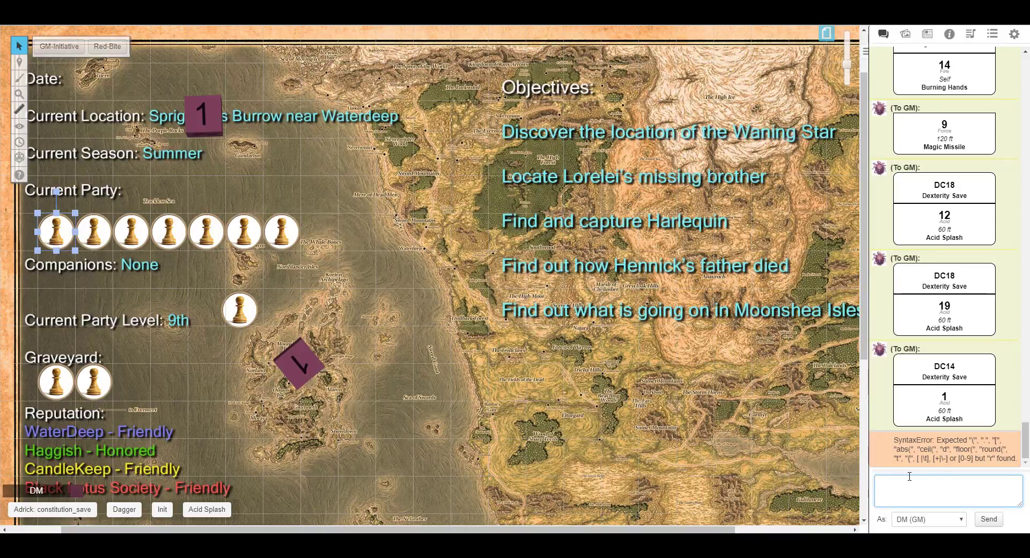
Resend the emote with the sentence in quotes and the inline 1d20 roll corrected.
key("ctrl+v")
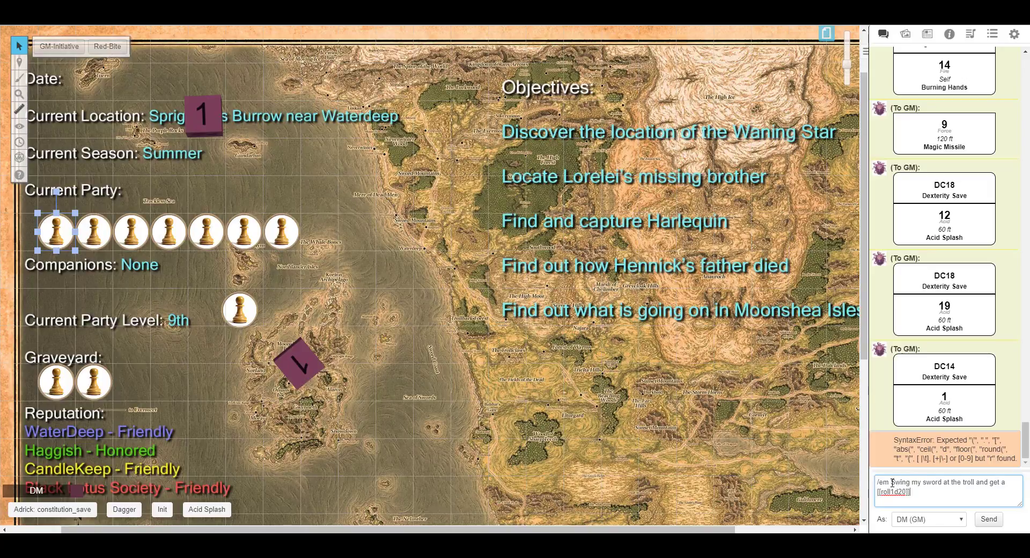
type("\"")
key("End")
type("\"")
key("BackSpace")
key("BackSpace")
key("BackSpace")
key("BackSpace")
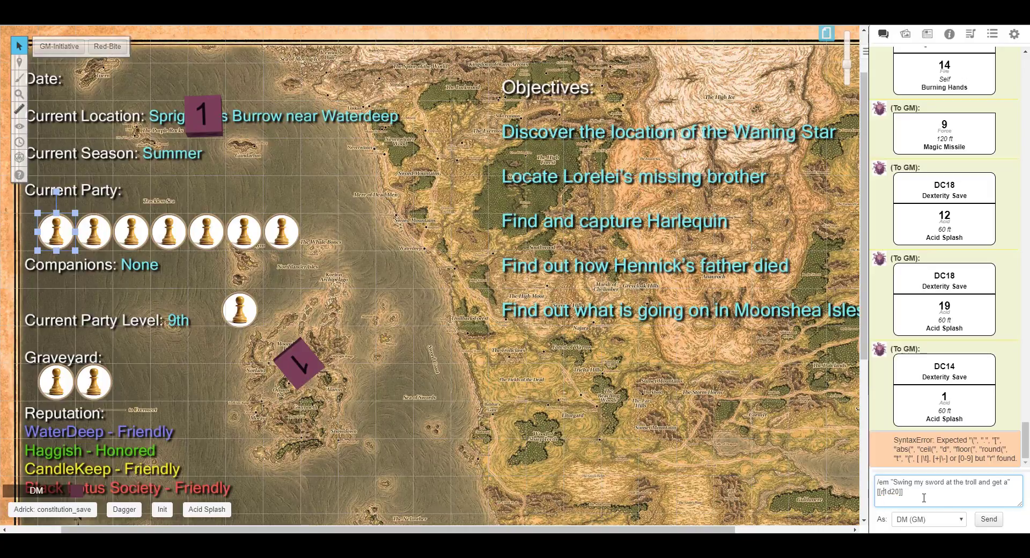
left_click(987, 519)
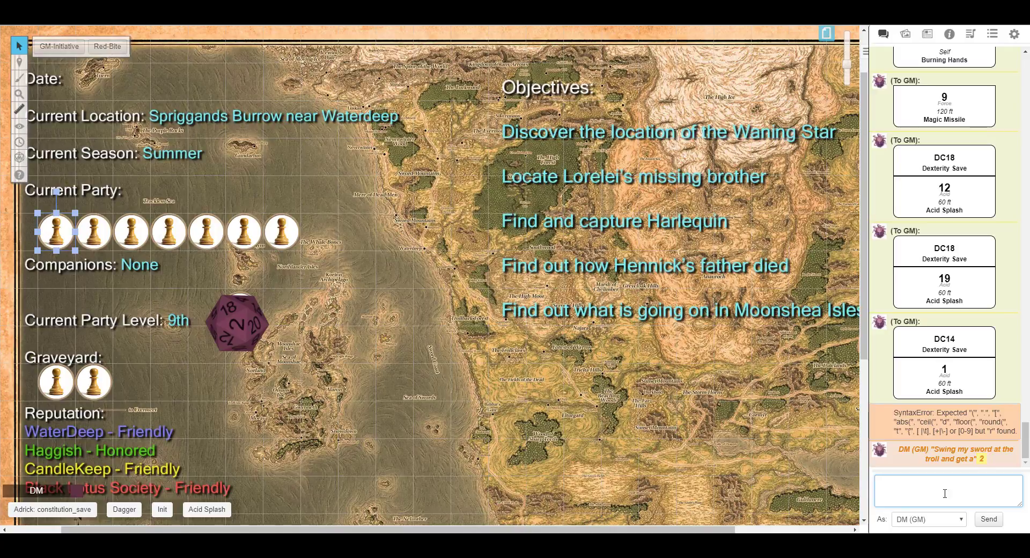
left_click(287, 238)
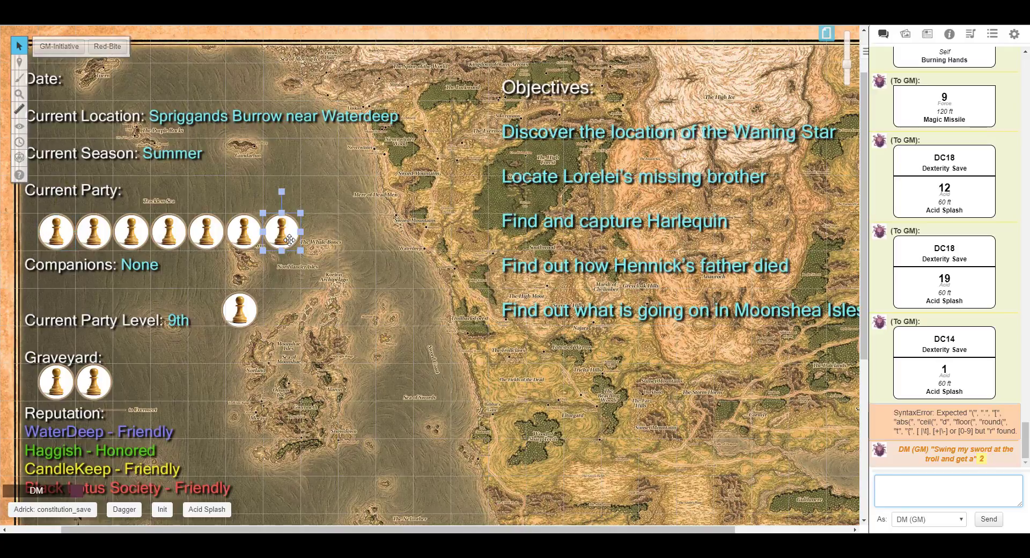
left_click(352, 293)
left_click(272, 223)
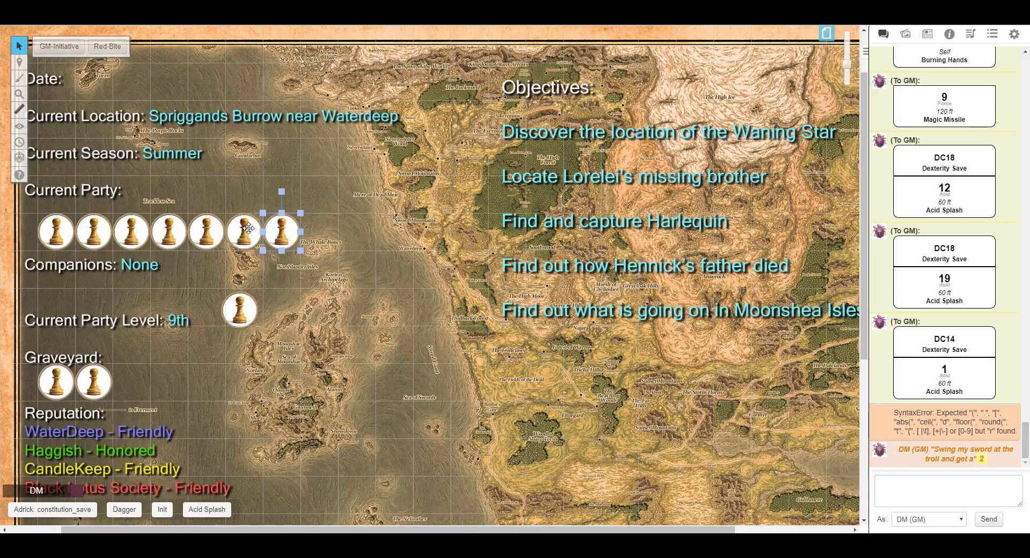
left_click(248, 229)
left_click(373, 247)
left_click(285, 237)
right_click(286, 236)
left_click(345, 260)
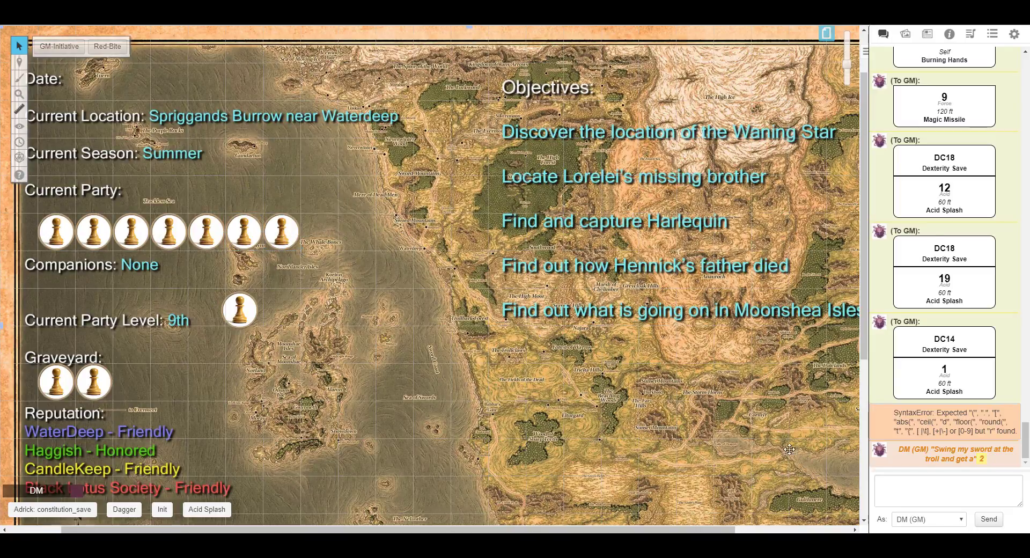